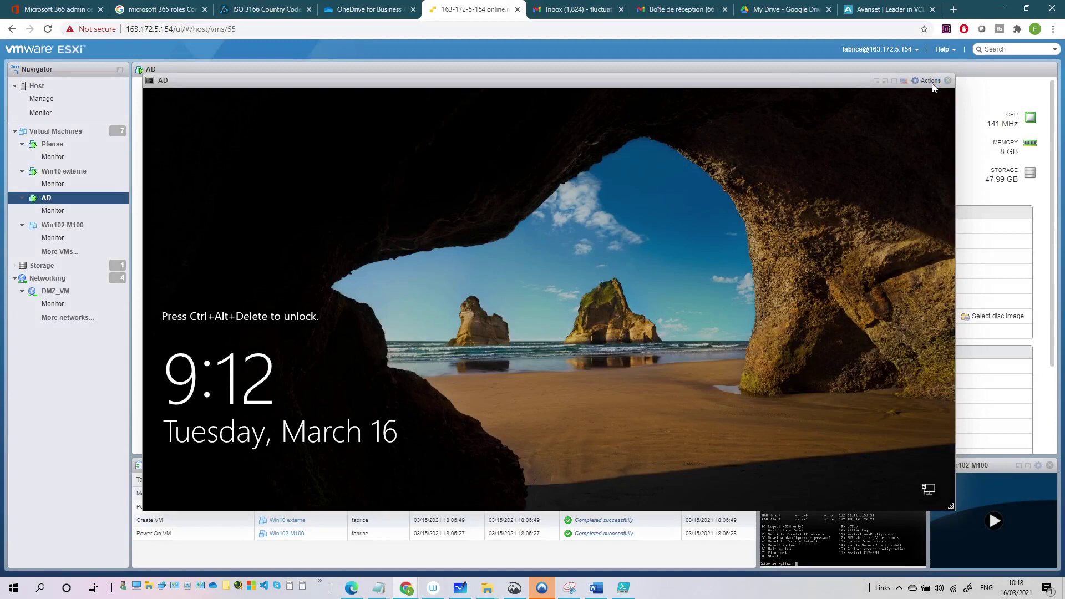
Send Ctrl-Alt-Delete to the AD VM console and sign in as administrator with the password.
{"action": "left_click", "coordinate": [932, 82]}
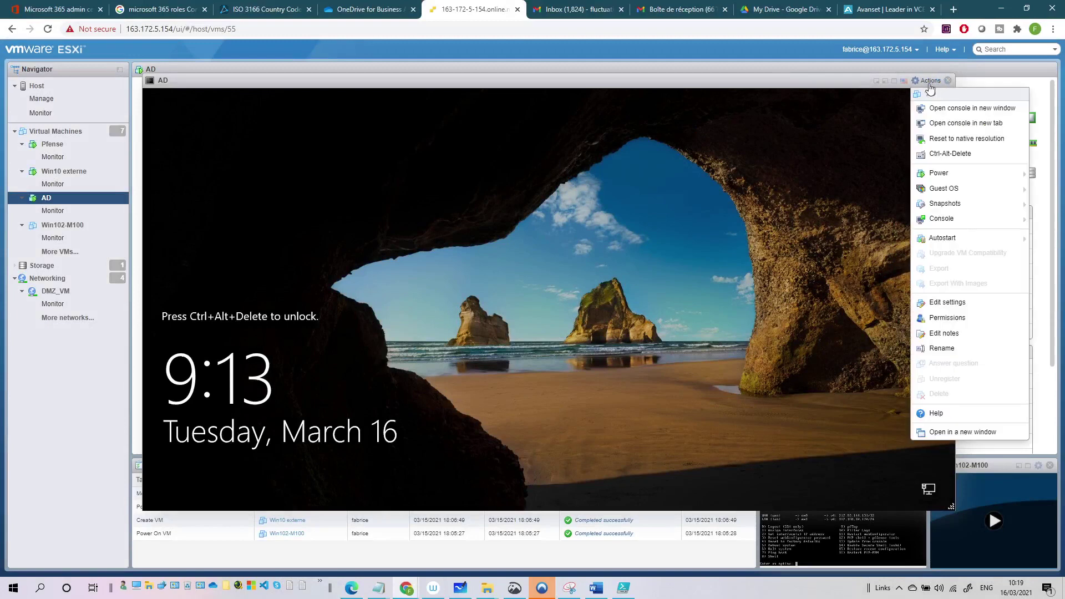
{"action": "left_click", "coordinate": [960, 155]}
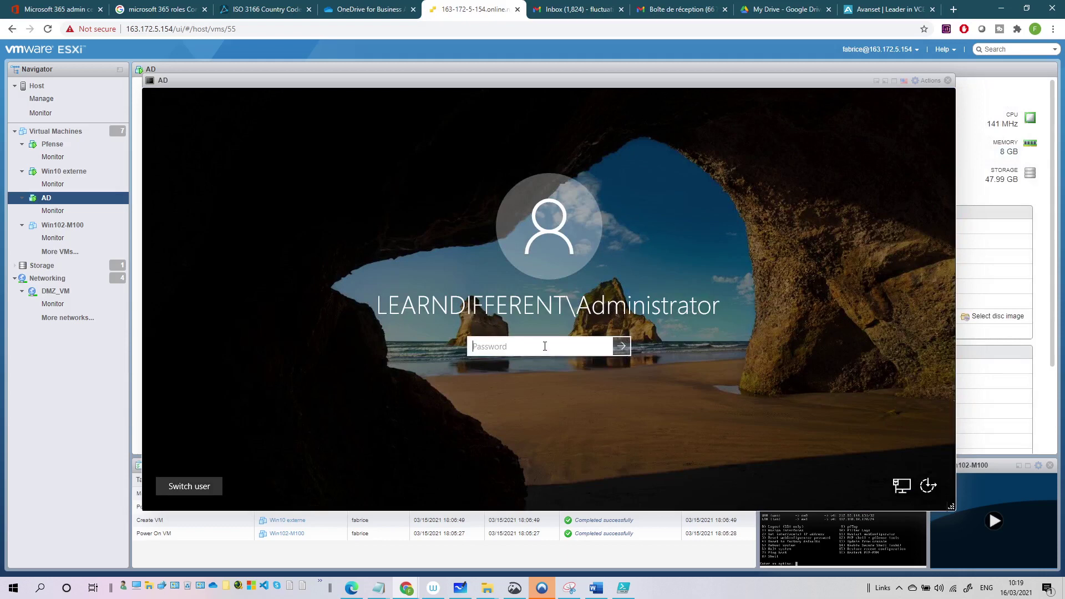
{"action": "type", "text": "P"}
{"action": "key", "text": "Return"}
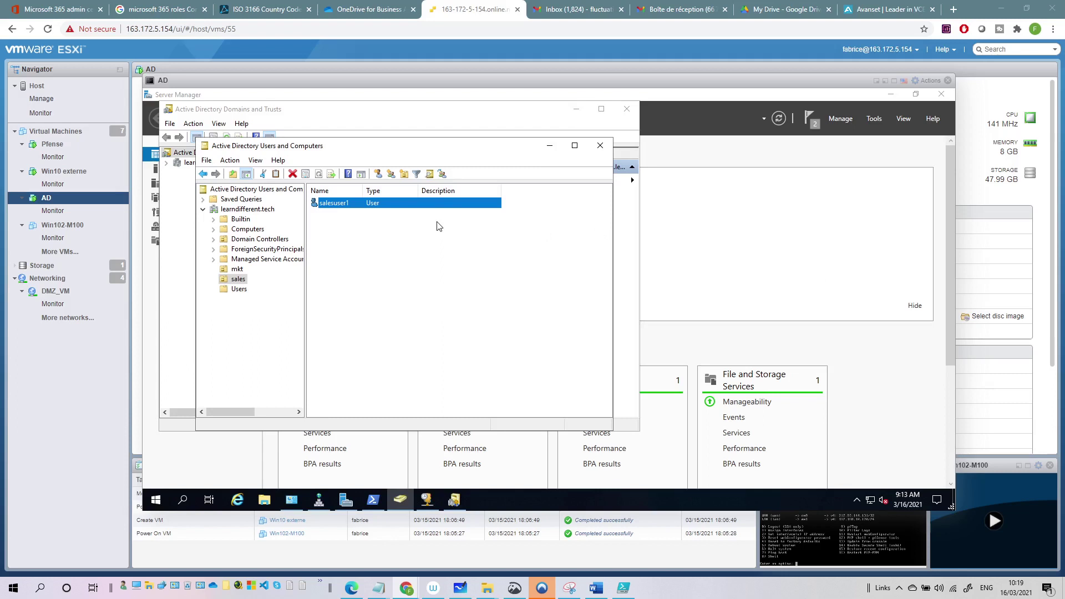
Browse the mkt and sales OUs to view mktuser1 and salesuser1, ending back on mkt.
{"action": "left_click", "coordinate": [235, 270]}
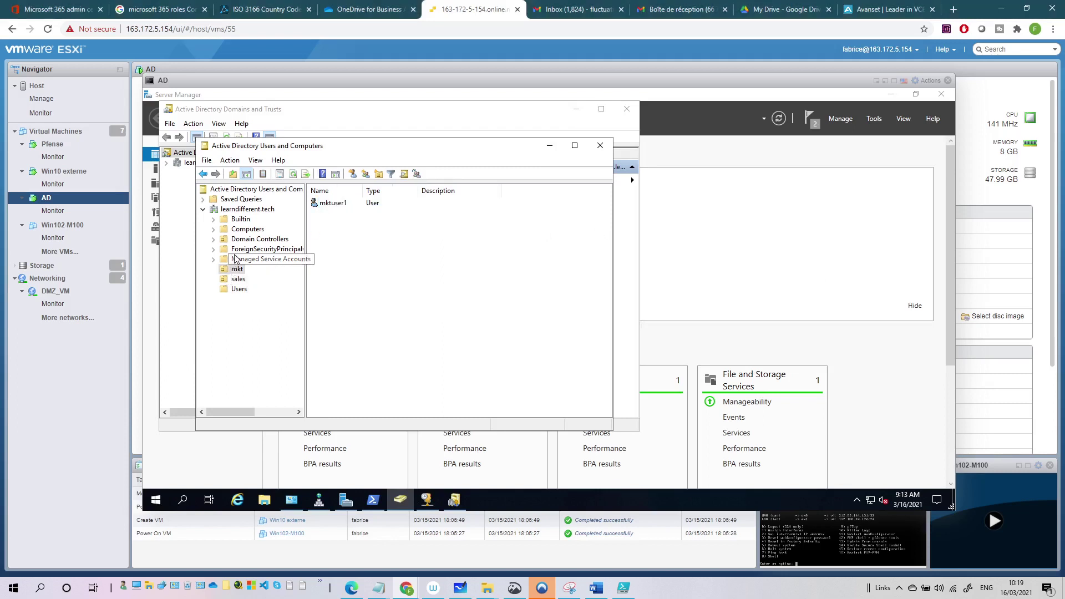
{"action": "left_click", "coordinate": [323, 205]}
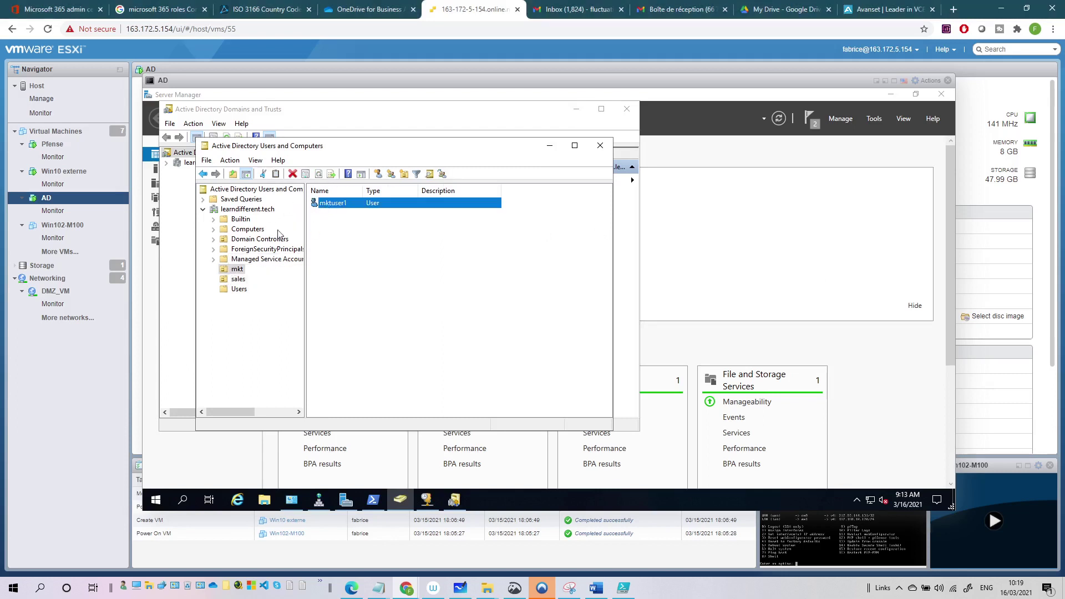
{"action": "left_click", "coordinate": [241, 280]}
{"action": "left_click", "coordinate": [320, 204]}
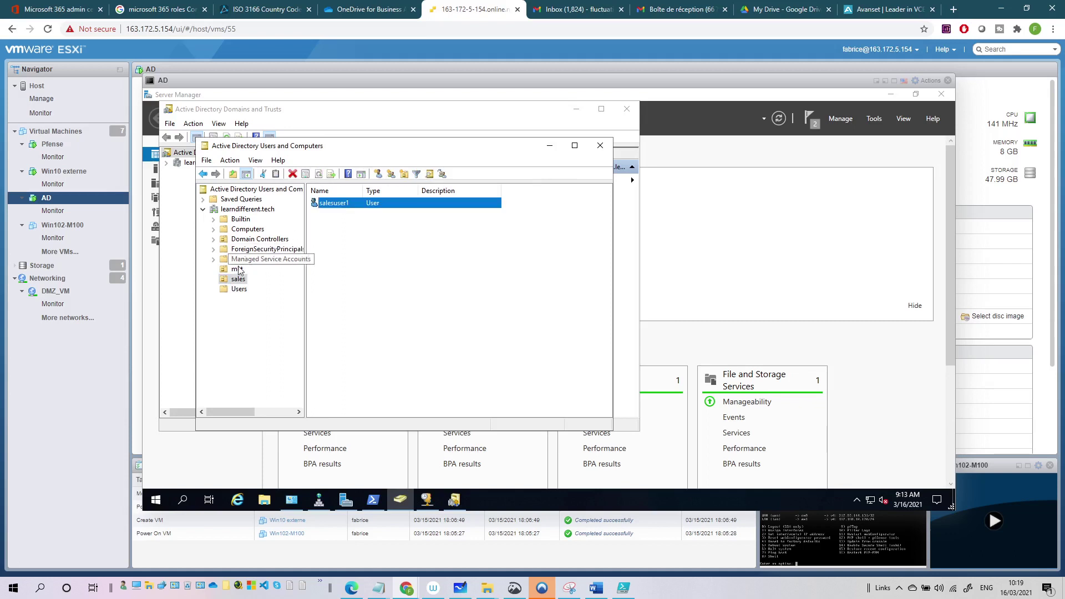
{"action": "left_click", "coordinate": [237, 270]}
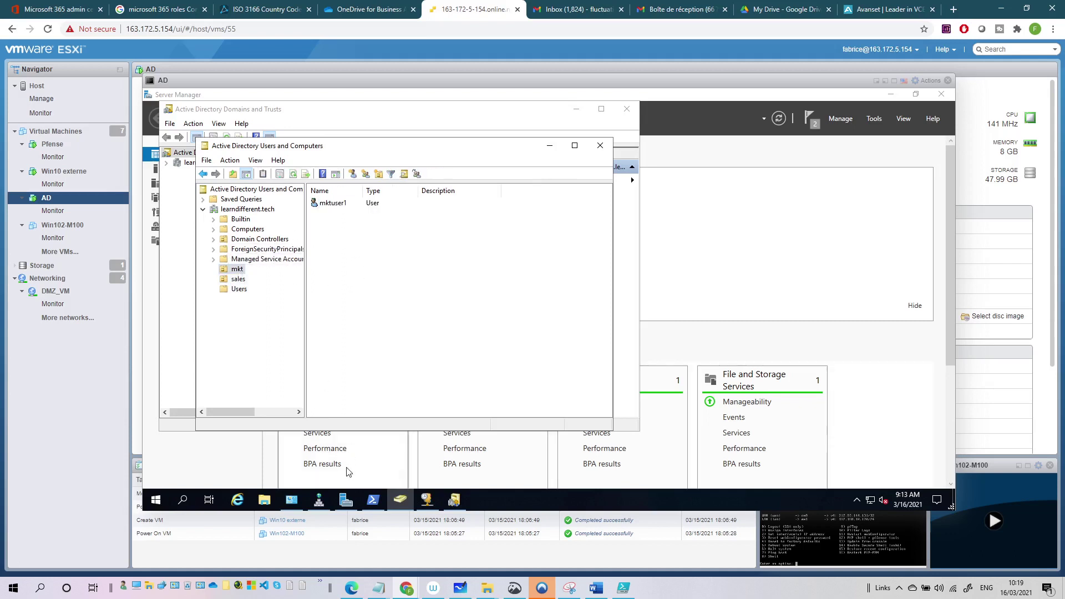
Run New-ADUser in PowerShell and submit 'bill' at the Name prompt.
{"action": "left_click", "coordinate": [373, 501]}
{"action": "left_click", "coordinate": [372, 358]}
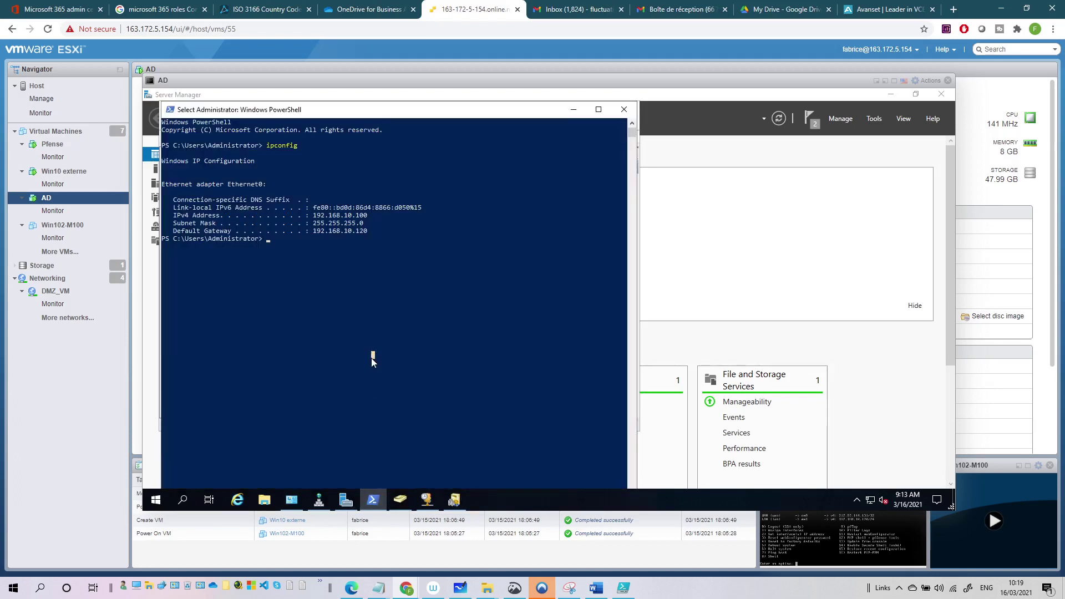
{"action": "type", "text": "ne"}
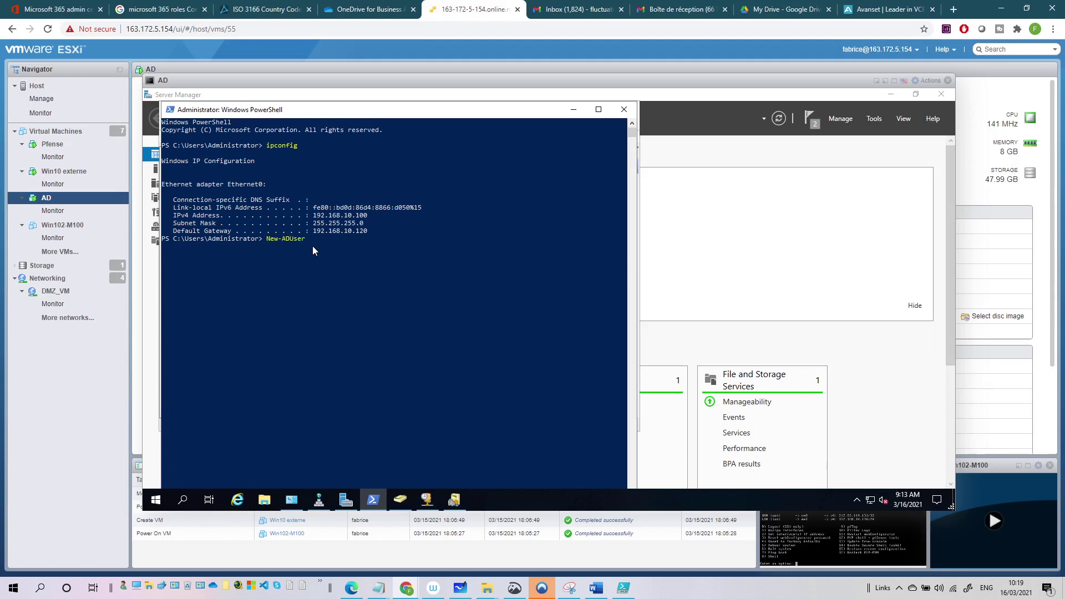
{"action": "key", "text": "Return"}
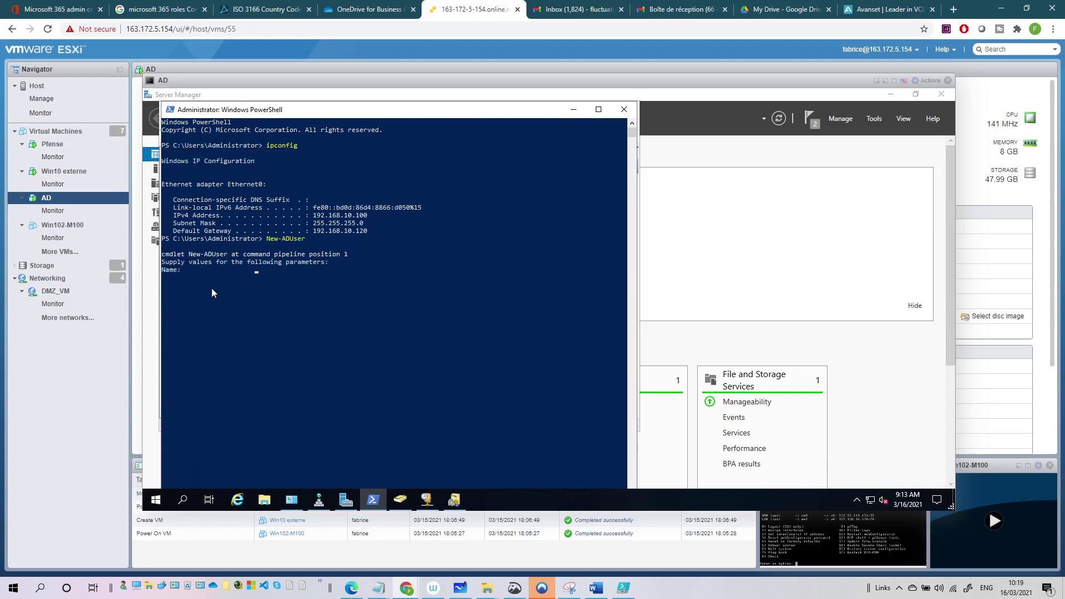
{"action": "left_click", "coordinate": [209, 277]}
{"action": "key", "text": "Escape"}
{"action": "type", "text": "bill1"}
{"action": "key", "text": "Return"}
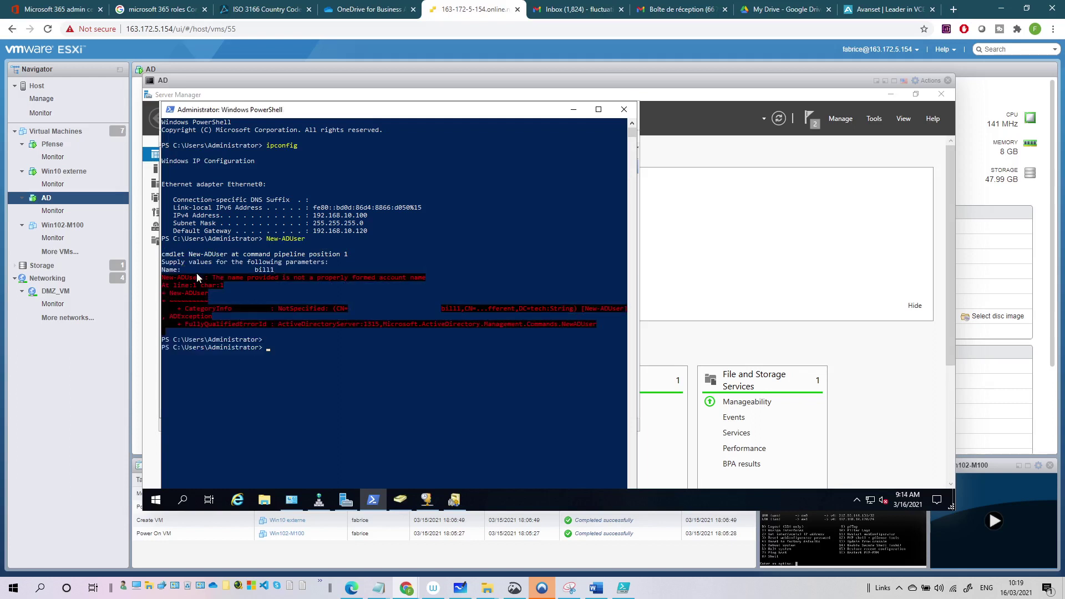
Rerun New-ADUser to create the users bill1 and bill2.
{"action": "key", "text": "Up"}
{"action": "key", "text": "Return"}
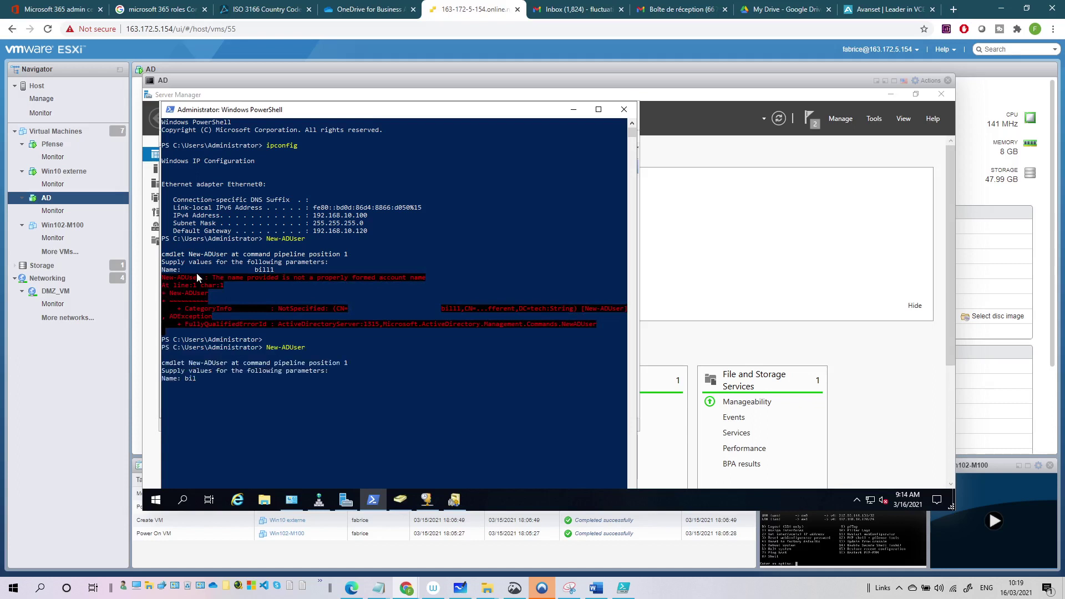
{"action": "type", "text": "bill1"}
{"action": "key", "text": "Return"}
{"action": "key", "text": "Up"}
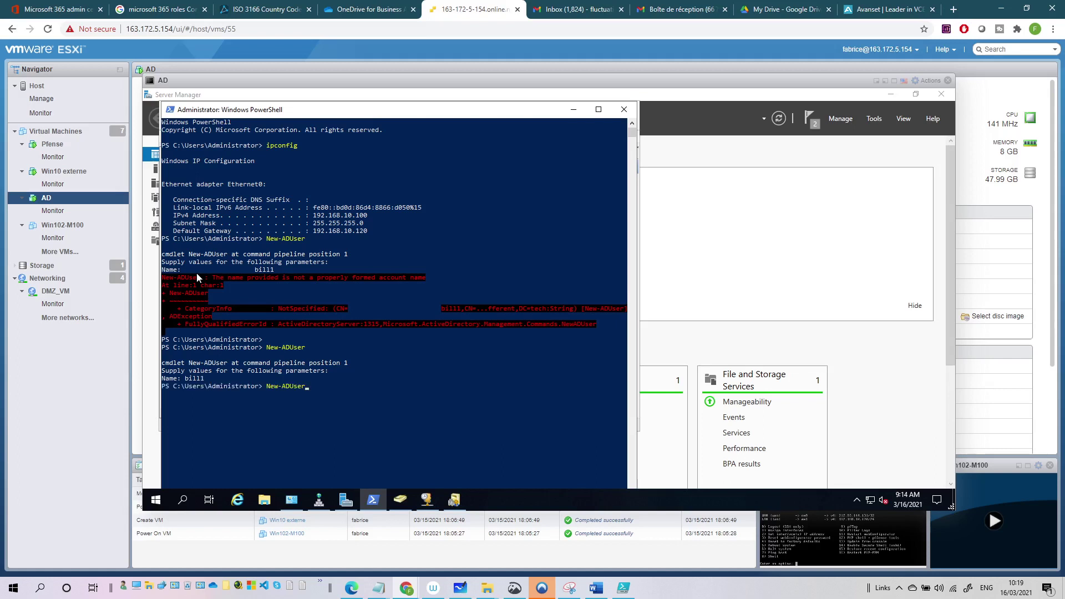
{"action": "type", "text": "bill2"}
{"action": "key", "text": "Return"}
Refresh the Users container to show bill1 and bill2, then select and drag them.
{"action": "left_click", "coordinate": [574, 109]}
{"action": "left_click", "coordinate": [233, 290]}
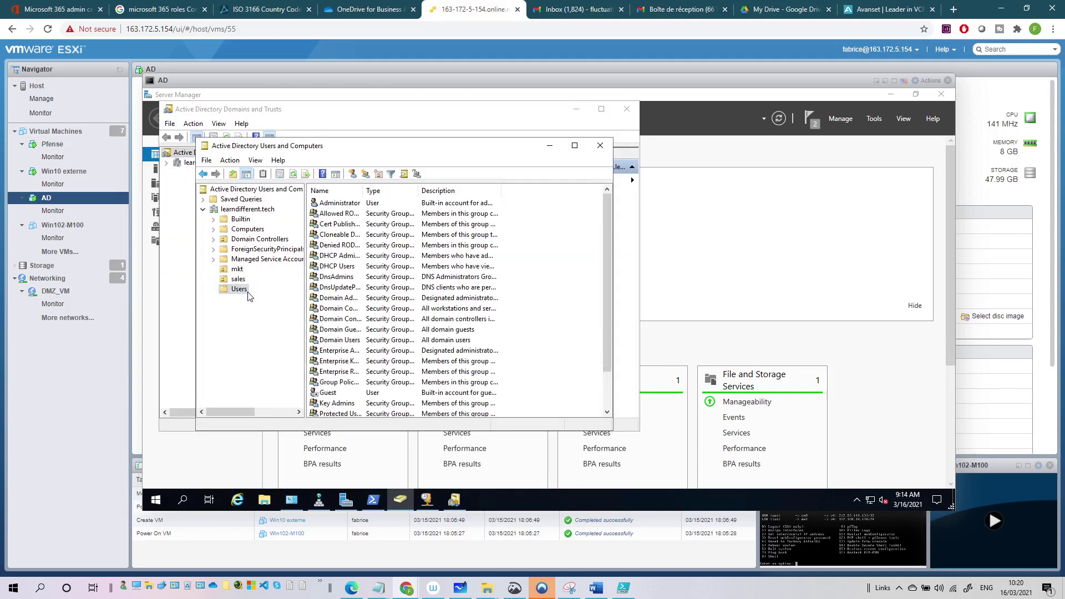
{"action": "left_click", "coordinate": [293, 173]}
{"action": "left_click", "coordinate": [336, 226]}
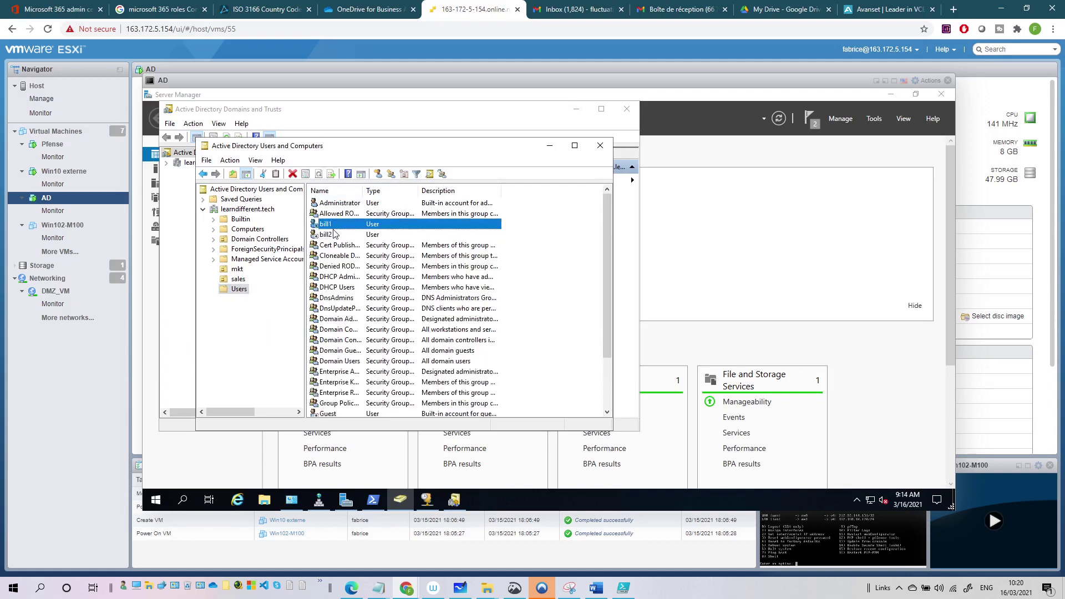
{"action": "left_click", "coordinate": [334, 235], "text": "ctrl"}
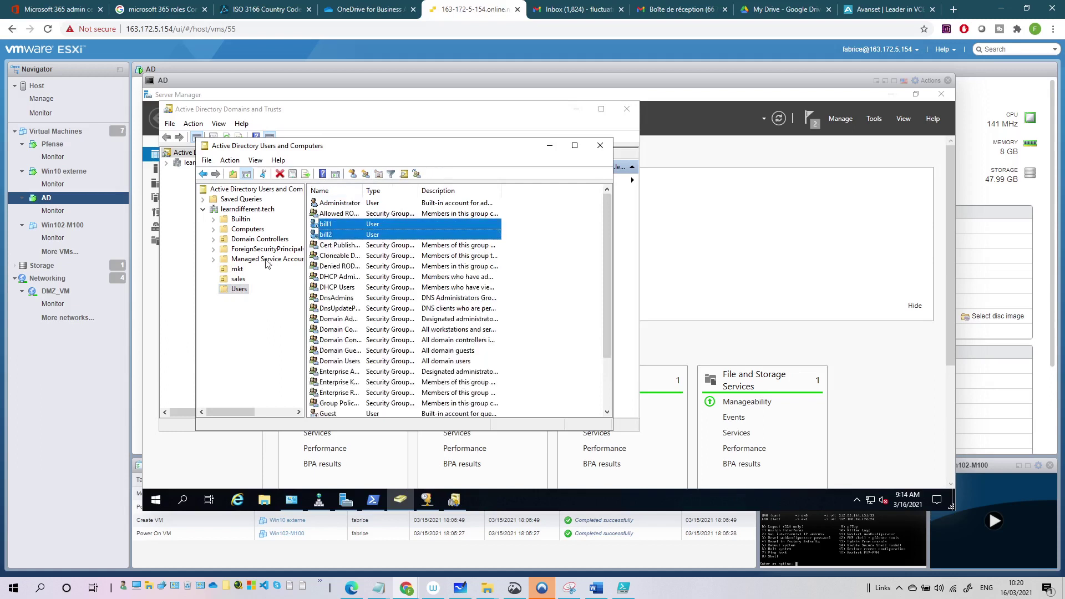
{"action": "left_click_drag", "start_coordinate": [335, 224], "coordinate": [237, 271]}
Create a new OU named 'it' under the learndifferent.tech domain.
{"action": "left_click", "coordinate": [241, 199]}
{"action": "left_click", "coordinate": [244, 209]}
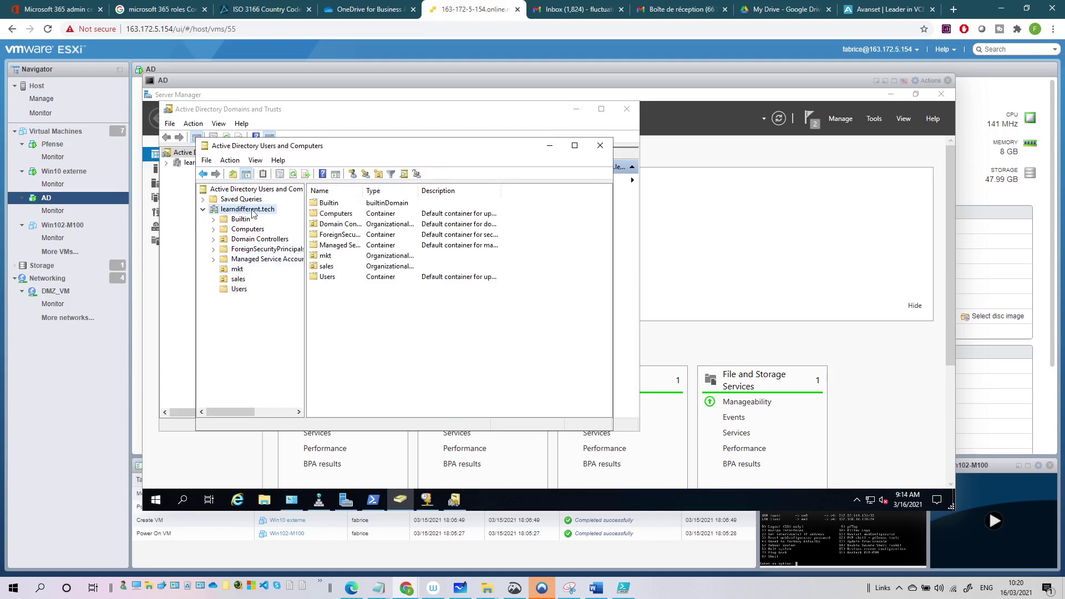
{"action": "left_click", "coordinate": [379, 174]}
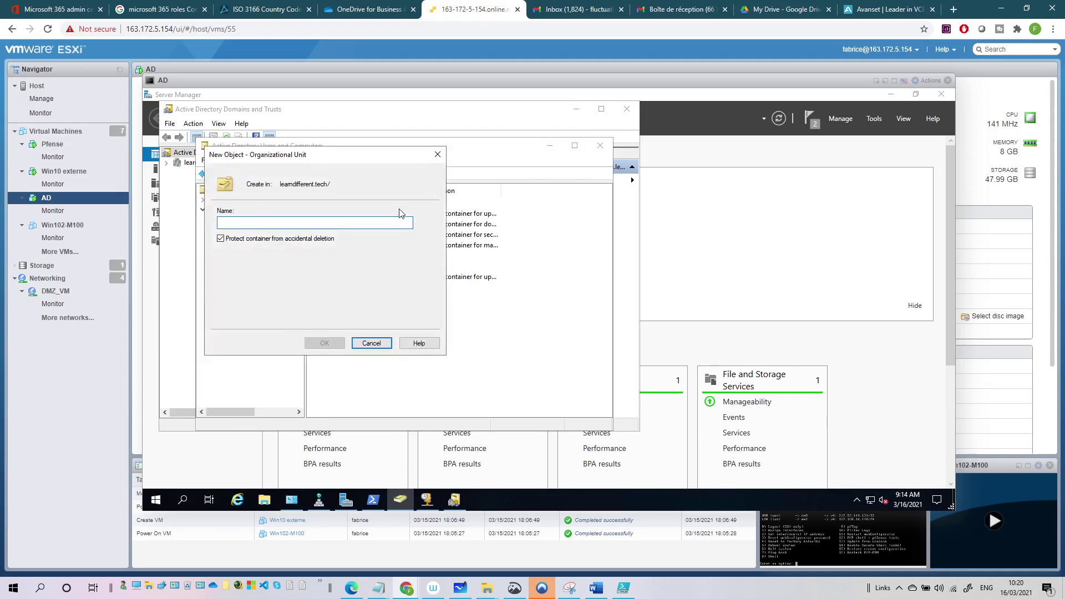
{"action": "type", "text": "it"}
{"action": "key", "text": "Return"}
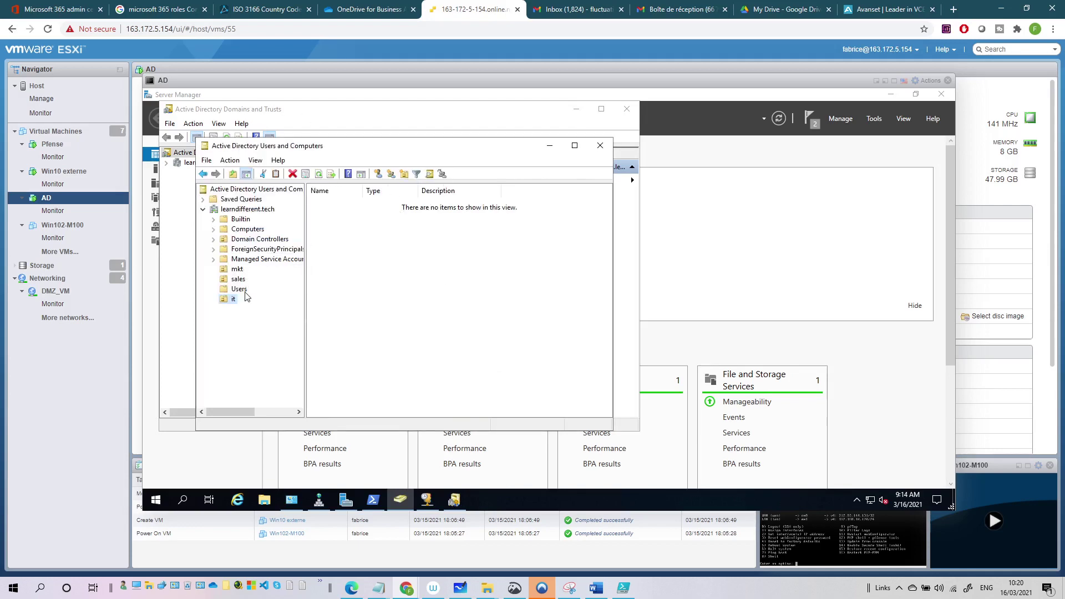
Move bill1 and bill2 from Users into the it OU and confirm they arrived.
{"action": "left_click", "coordinate": [239, 289]}
{"action": "left_click", "coordinate": [327, 224]}
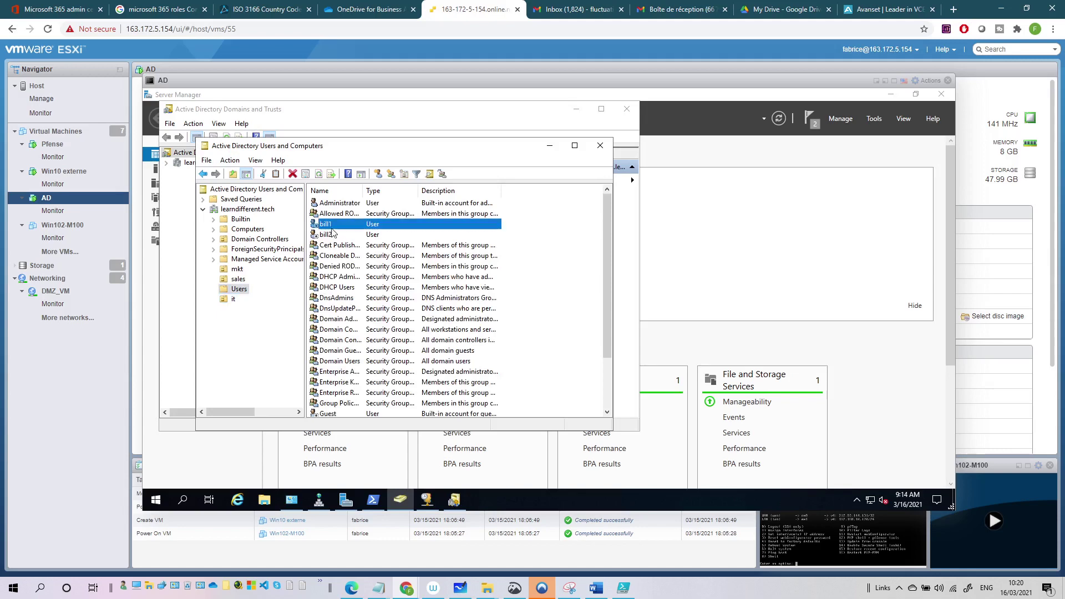
{"action": "left_click", "coordinate": [334, 234], "text": "shift"}
{"action": "left_click_drag", "start_coordinate": [335, 234], "coordinate": [233, 300]}
{"action": "left_click", "coordinate": [370, 322]}
{"action": "left_click", "coordinate": [229, 301]}
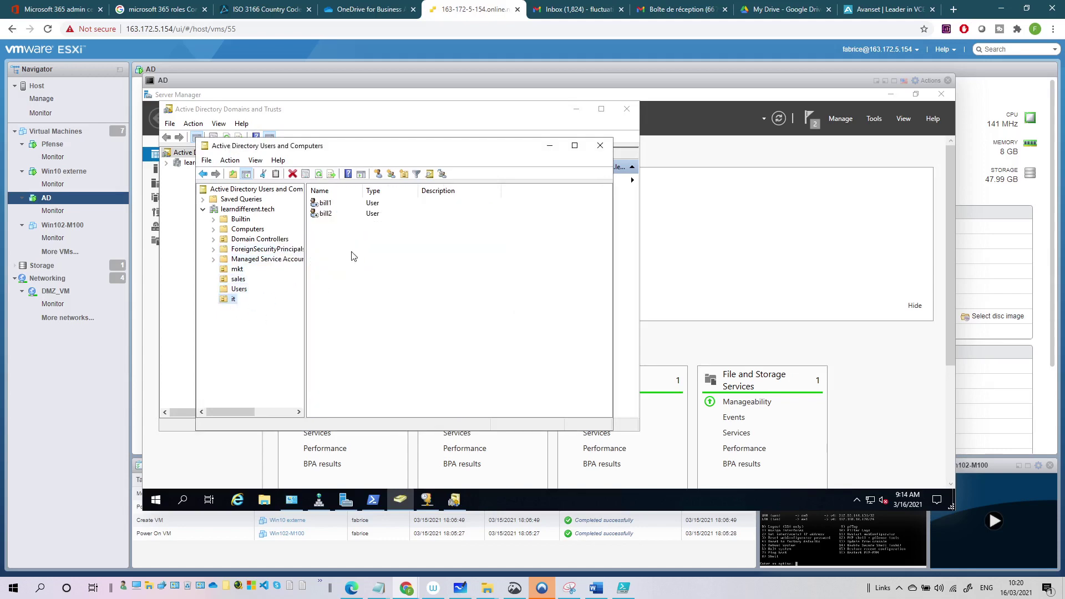
{"action": "left_click", "coordinate": [323, 206]}
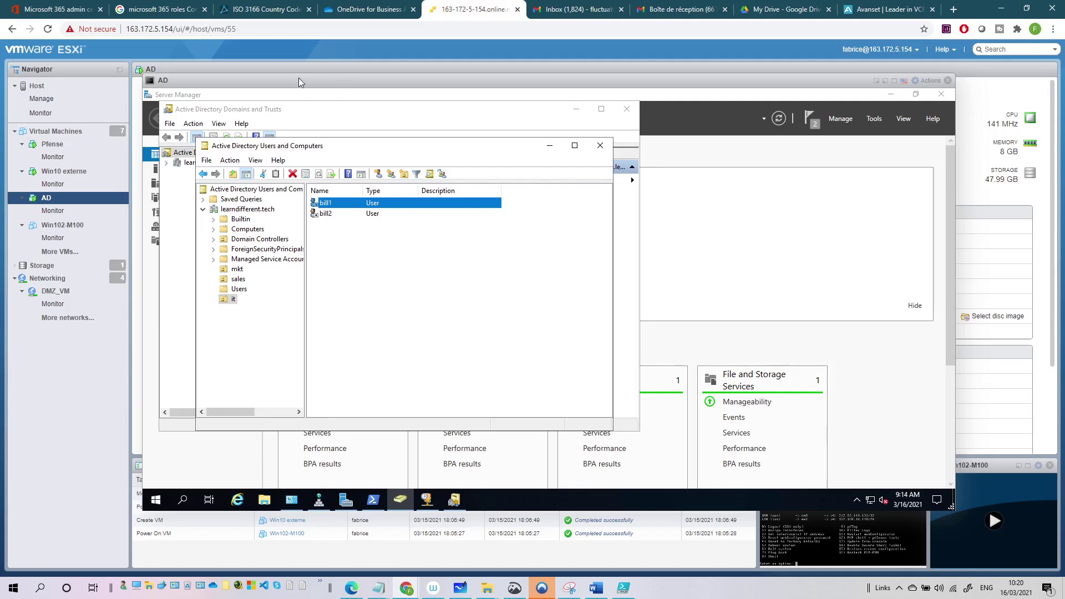
{"action": "left_click_drag", "start_coordinate": [298, 81], "coordinate": [281, 71]}
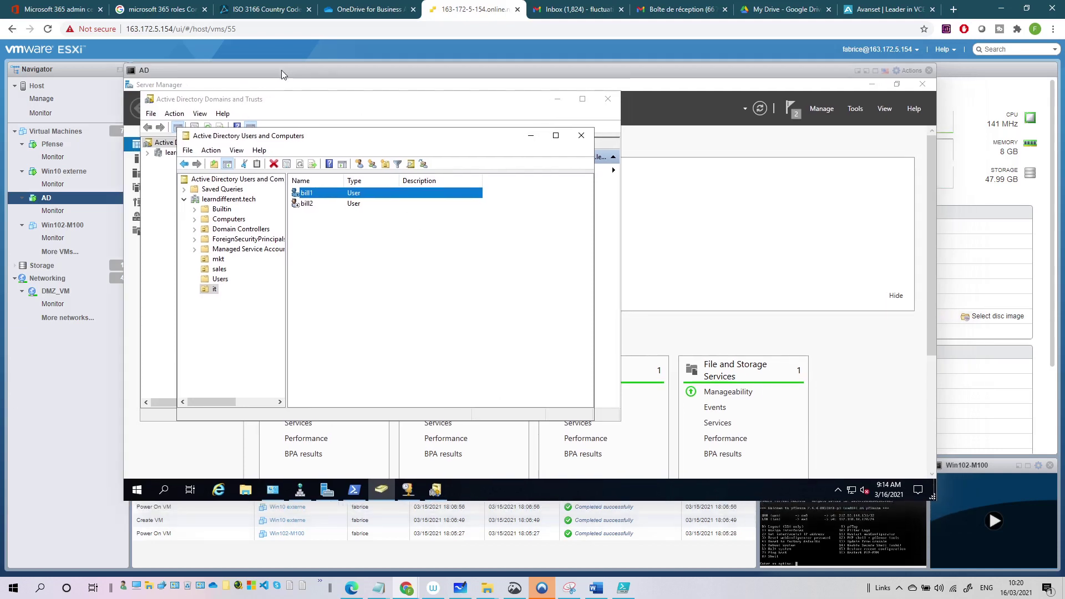
Search 'download ad connect' in Internet Explorer.
{"action": "left_click", "coordinate": [220, 489]}
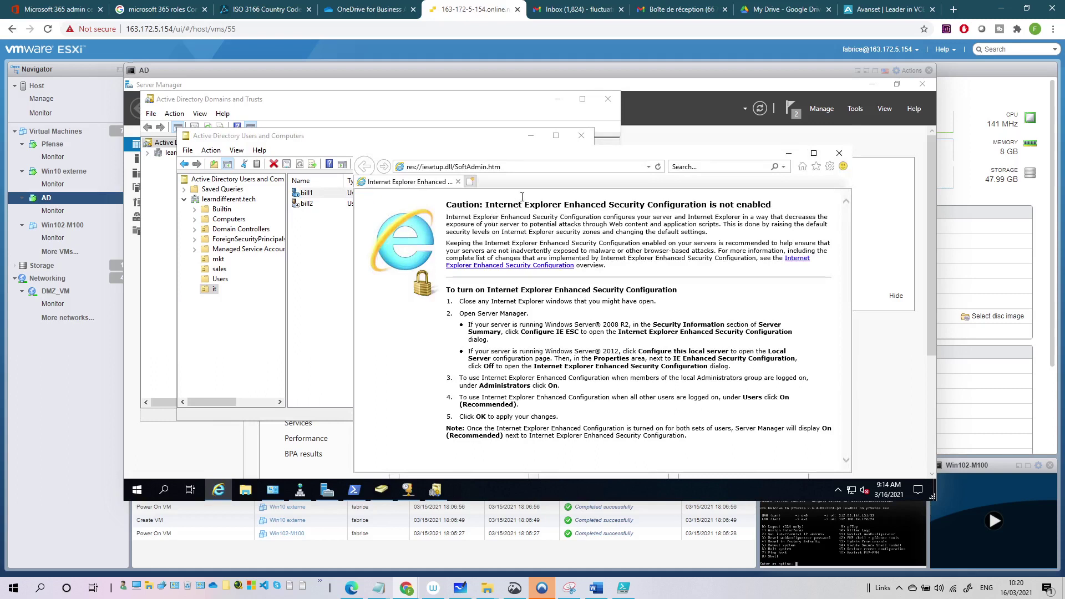
{"action": "left_click", "coordinate": [534, 167]}
{"action": "type", "text": "download"}
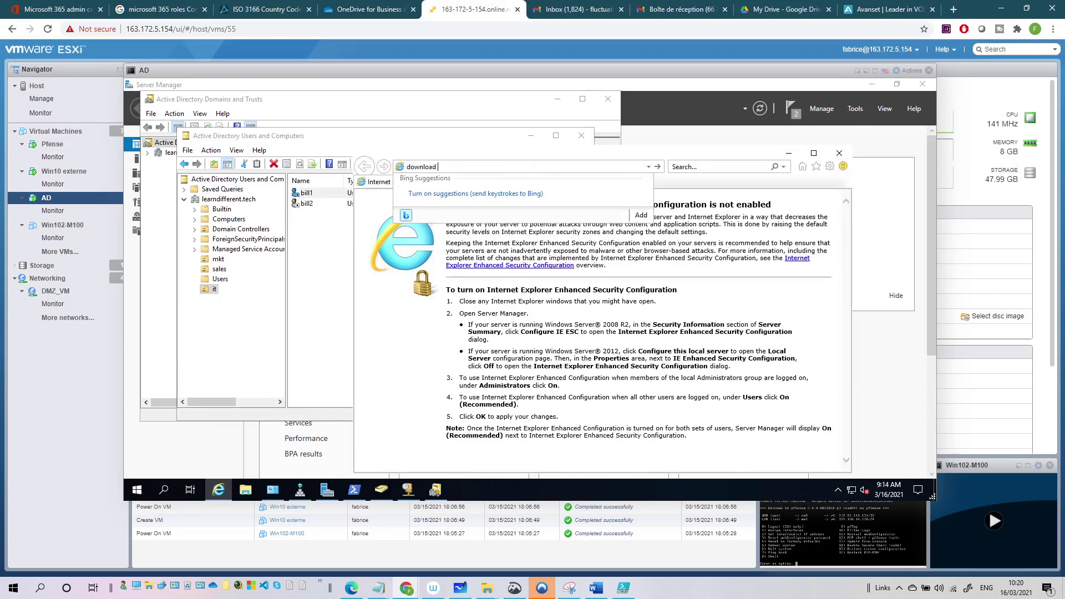
{"action": "type", "text": "ad connect"}
{"action": "key", "text": "Return"}
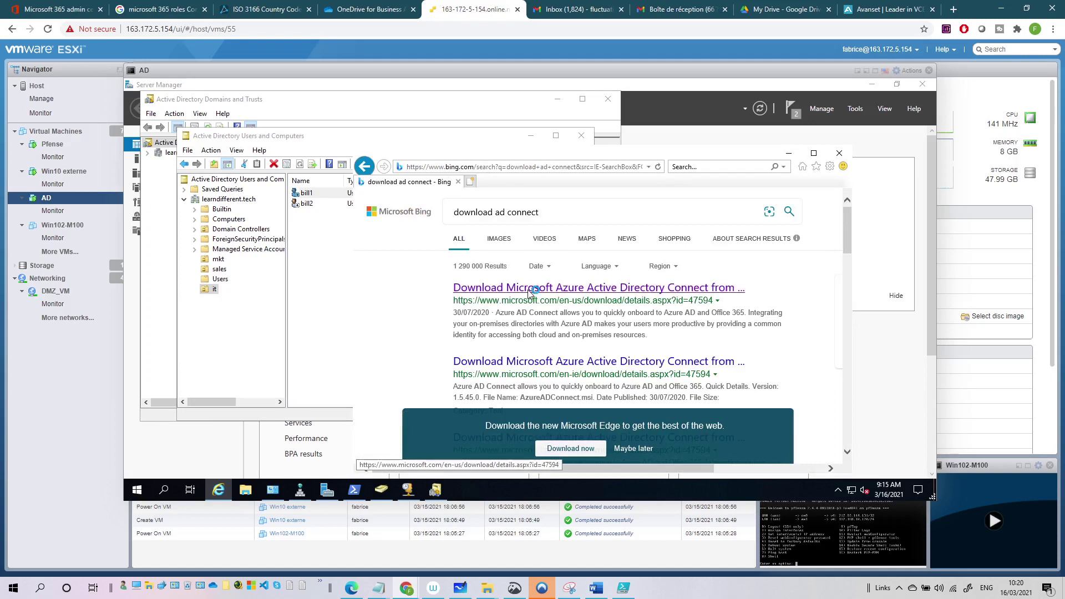
Download AzureADConnect.msi from the Microsoft Download Center and run it.
{"action": "left_click", "coordinate": [635, 450]}
{"action": "left_click", "coordinate": [642, 291]}
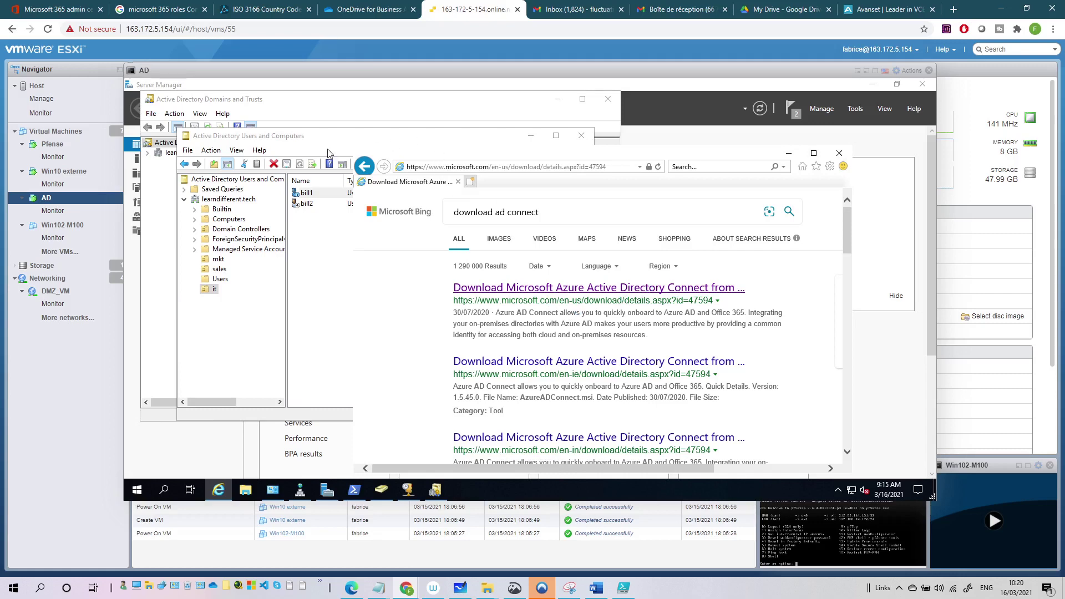
{"action": "left_click_drag", "start_coordinate": [234, 69], "coordinate": [193, 66]}
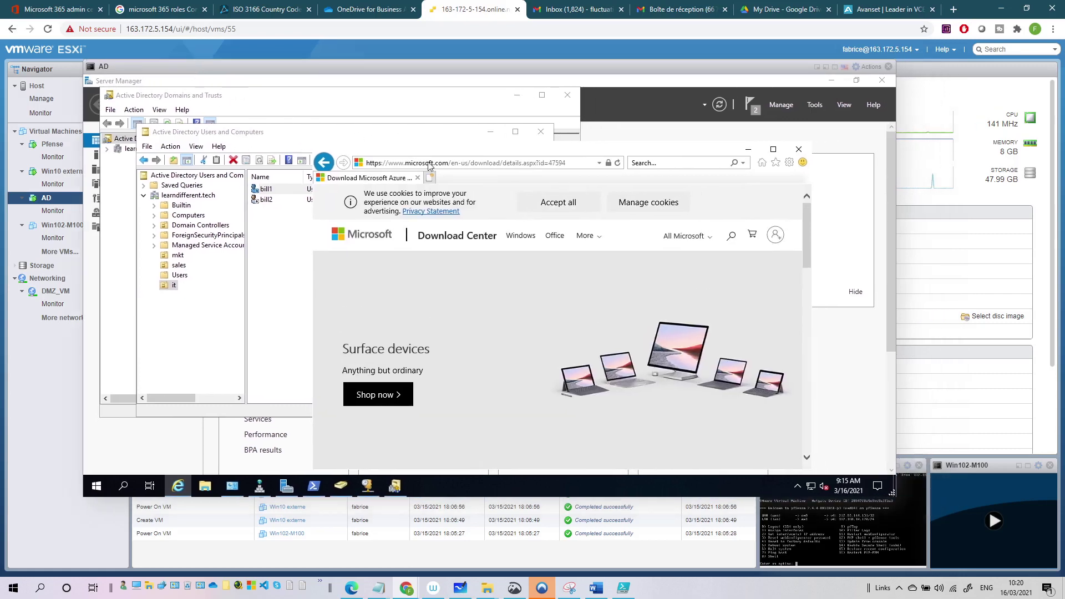
{"action": "left_click", "coordinate": [773, 149]}
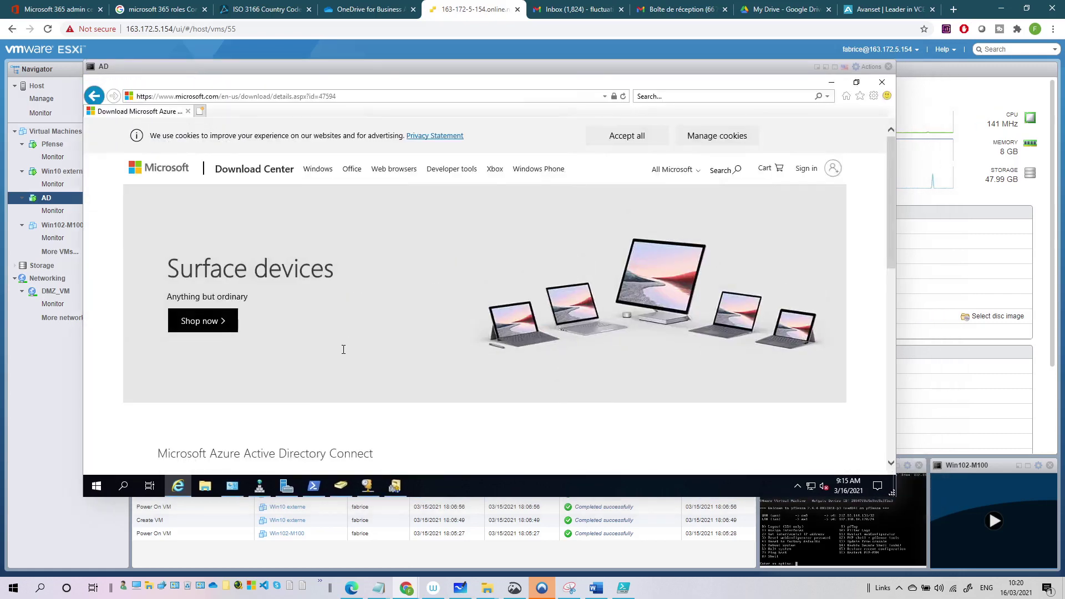
{"action": "scroll", "coordinate": [344, 351], "scroll_direction": "down", "scroll_amount": 4}
{"action": "left_click", "coordinate": [514, 311]}
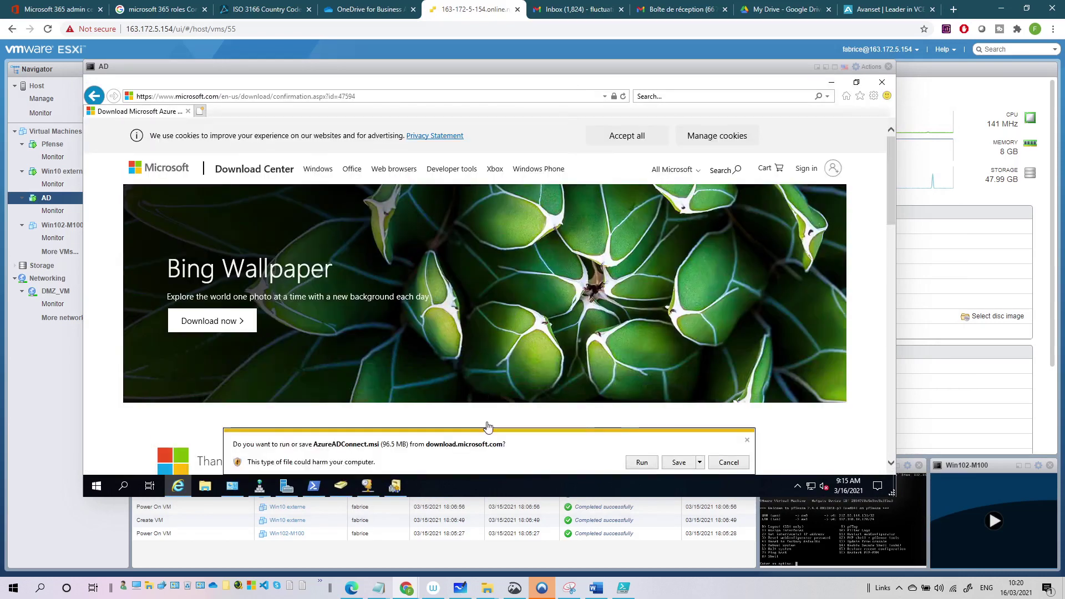
{"action": "left_click", "coordinate": [641, 464]}
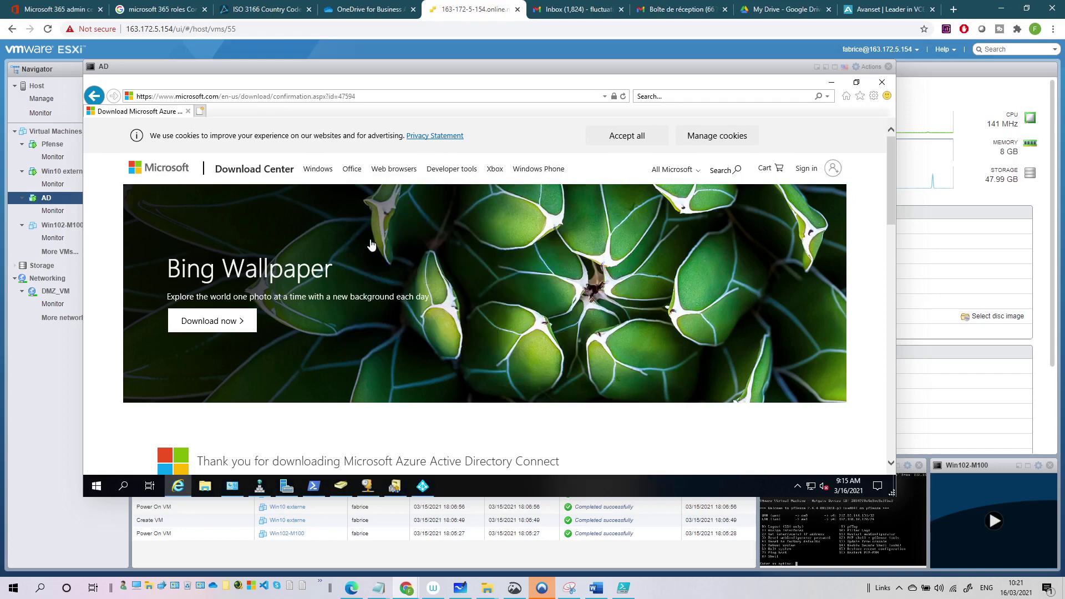
Minimize Internet Explorer to reveal the Azure AD Connect Welcome page.
{"action": "left_click", "coordinate": [831, 82]}
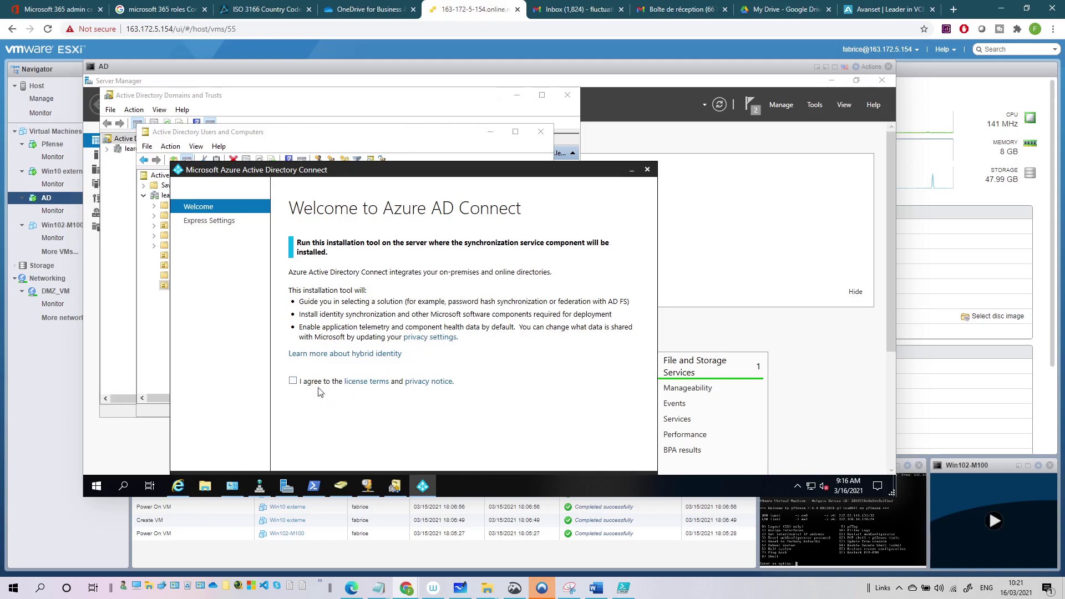
Agree to the license terms, review the custom options, then install with express settings.
{"action": "left_click", "coordinate": [293, 382]}
{"action": "left_click_drag", "start_coordinate": [332, 174], "coordinate": [330, 116]}
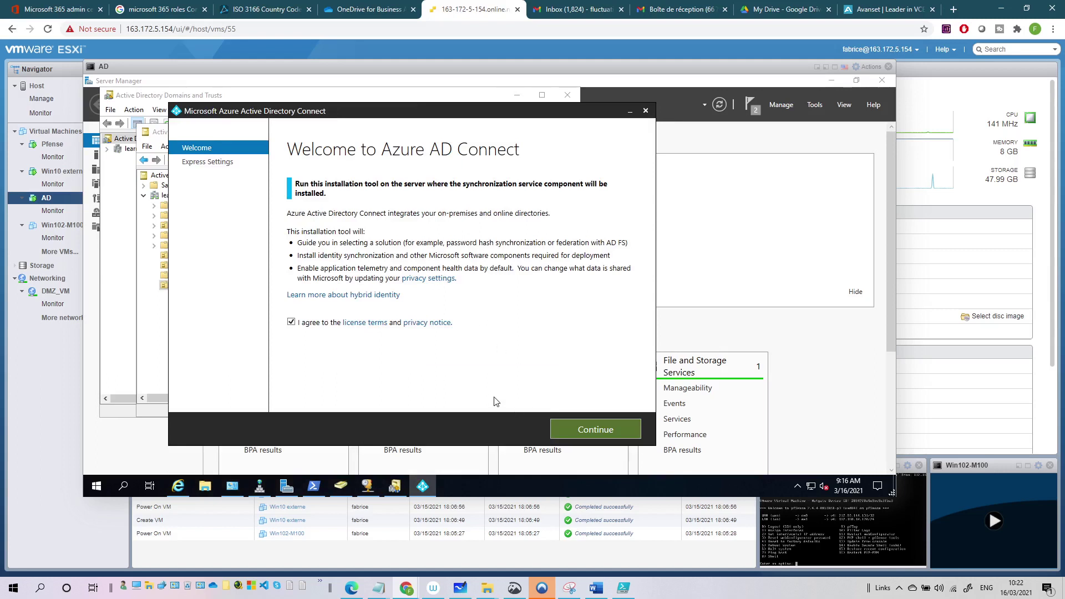
{"action": "left_click", "coordinate": [577, 427]}
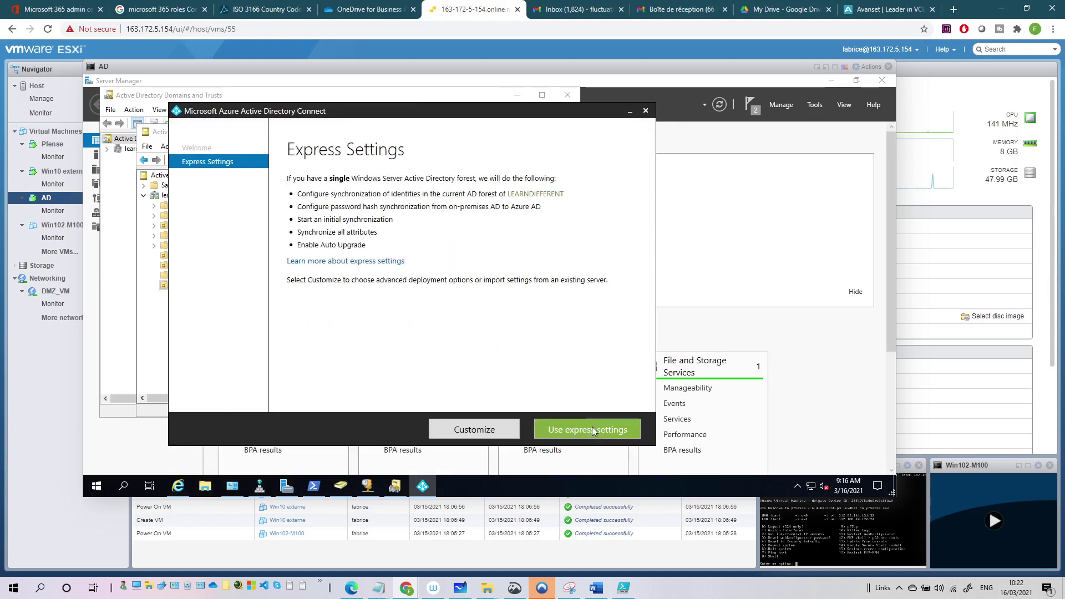
{"action": "left_click", "coordinate": [475, 430]}
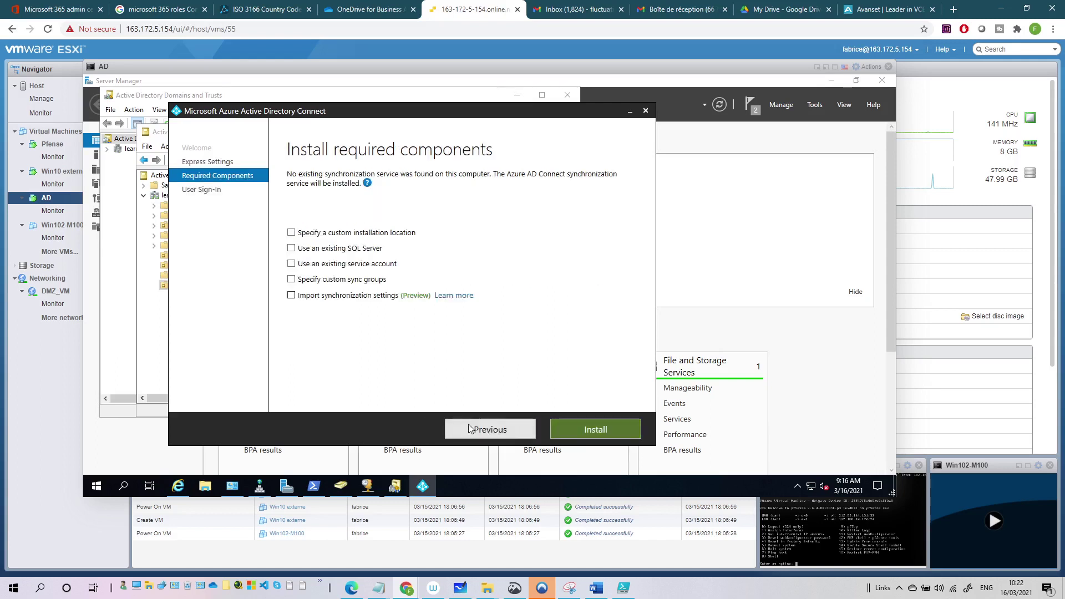
{"action": "left_click", "coordinate": [481, 428]}
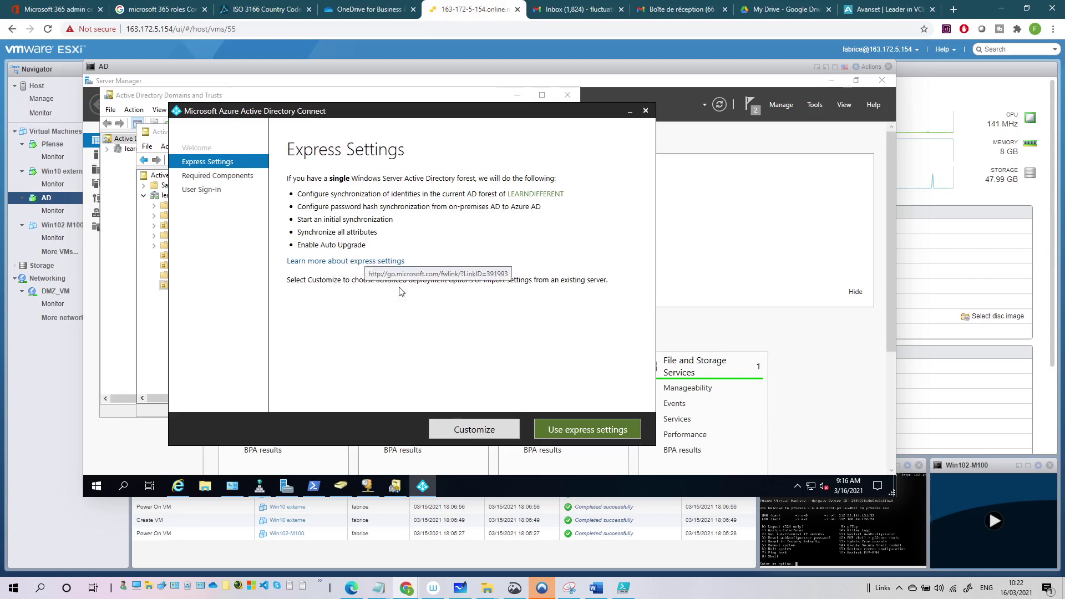
{"action": "left_click", "coordinate": [456, 428]}
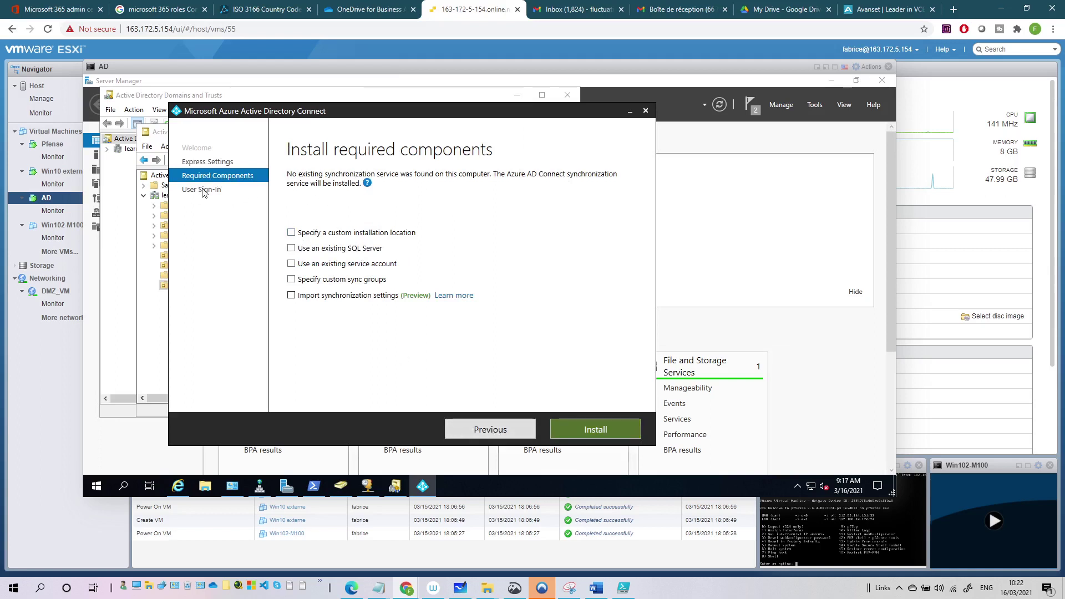
{"action": "left_click", "coordinate": [467, 428]}
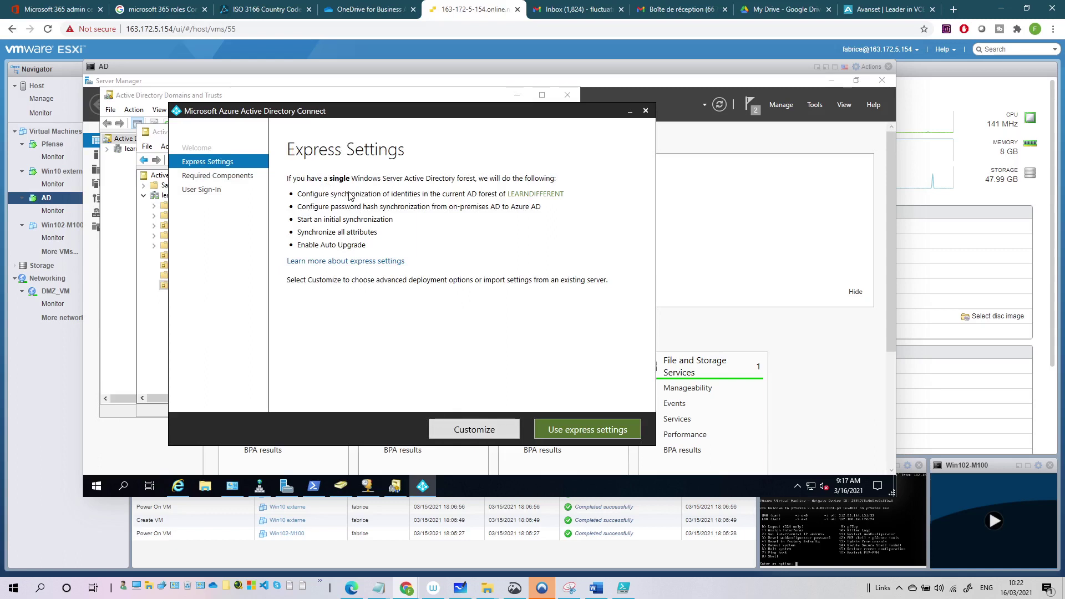
{"action": "left_click", "coordinate": [577, 432]}
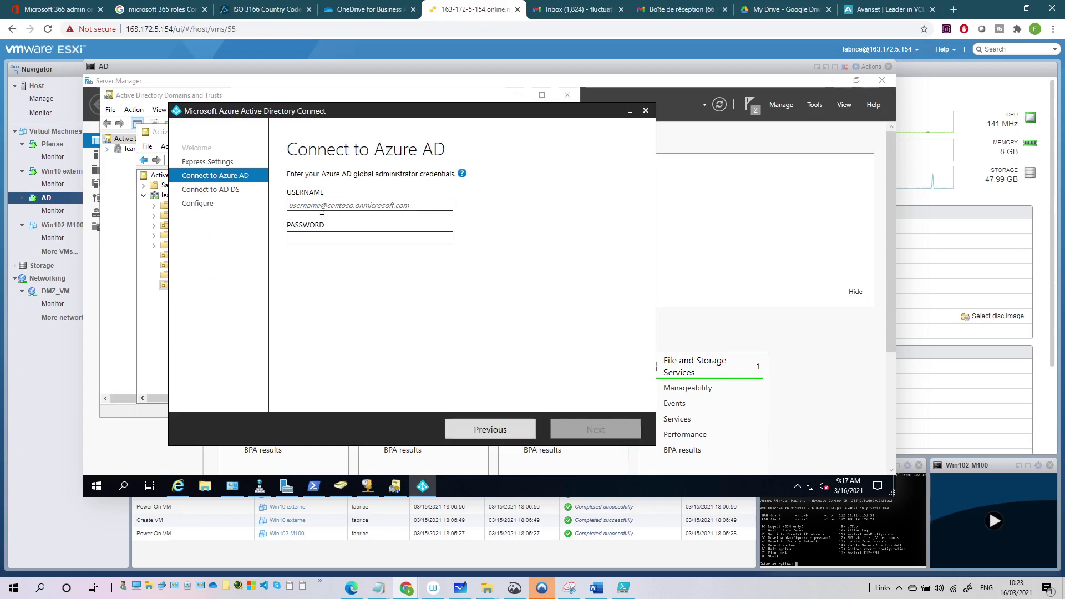
Close Manage admin roles, view the global admin's details in Active users, then return to ESXi.
{"action": "left_click", "coordinate": [59, 9]}
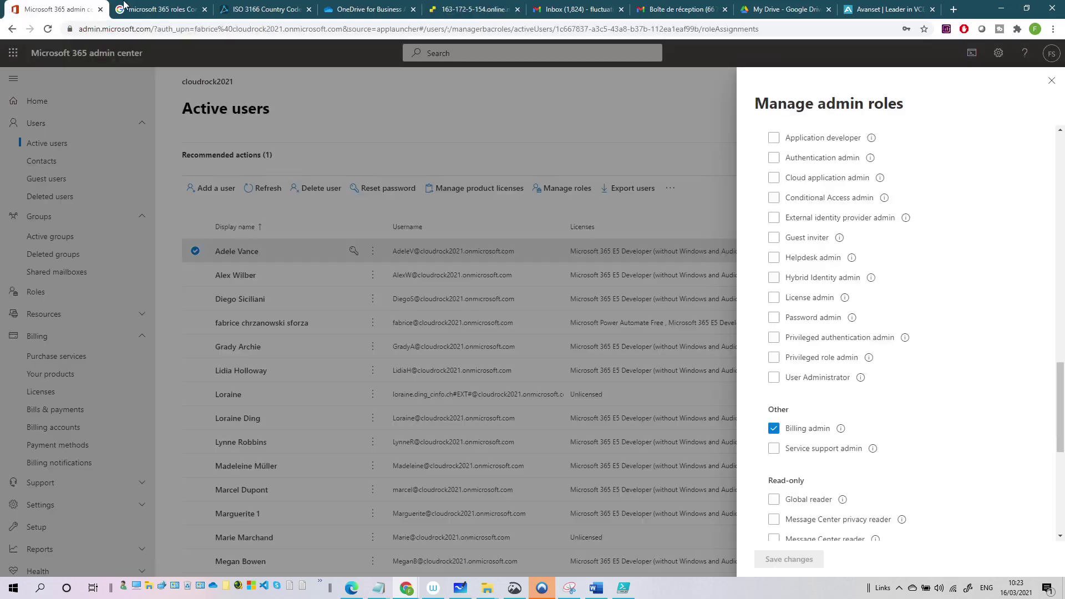
{"action": "left_click", "coordinate": [1051, 80]}
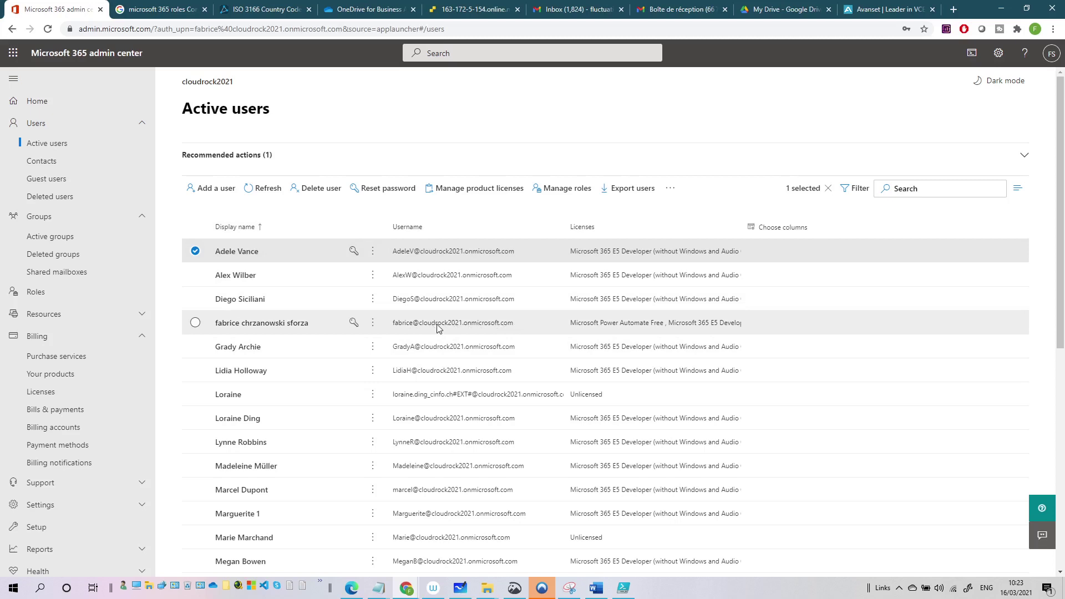
{"action": "left_click", "coordinate": [452, 326]}
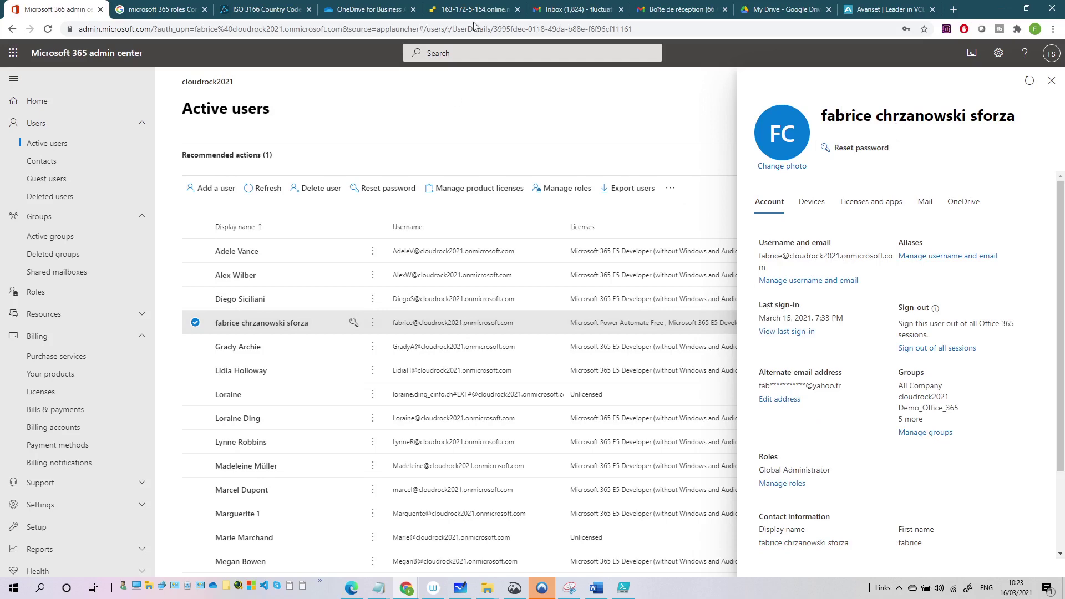
{"action": "left_click", "coordinate": [455, 12]}
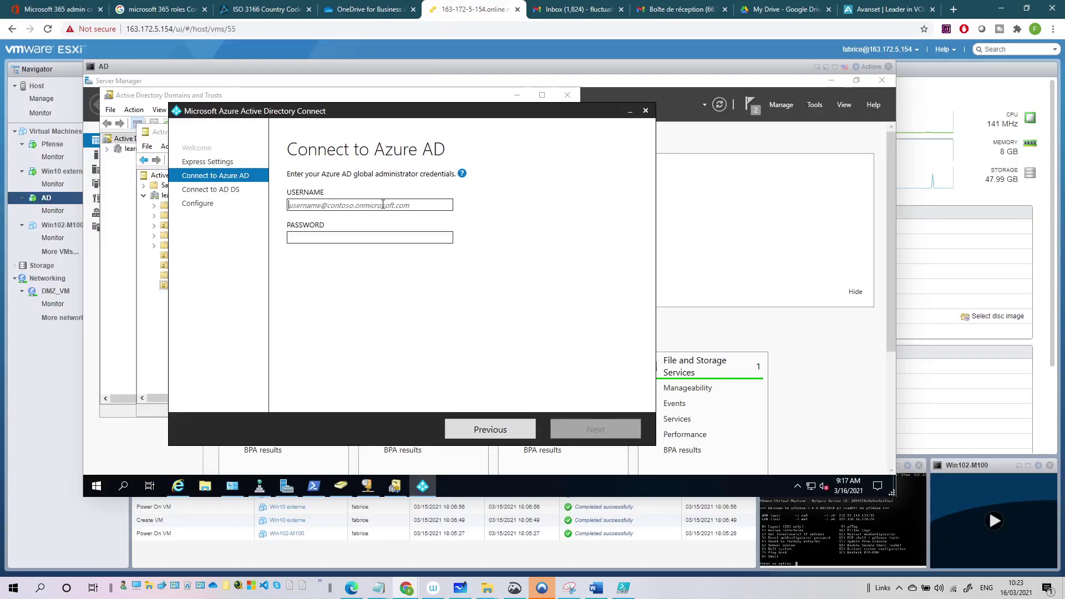
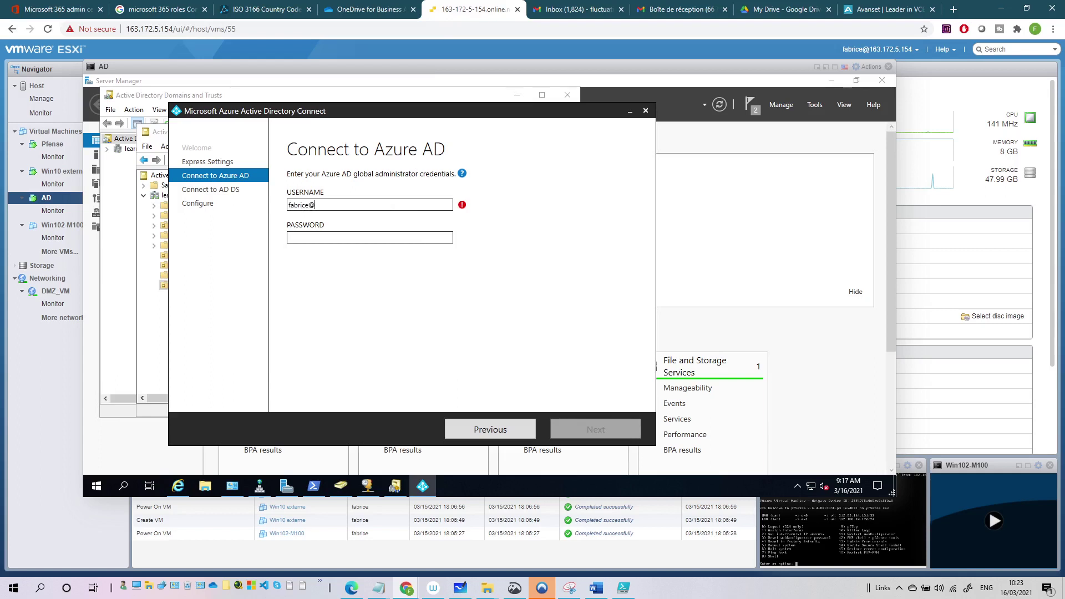
Enter the global admin's onmicrosoft.com username, checking its spelling in the admin center, then type the password.
{"action": "left_click", "coordinate": [68, 10]}
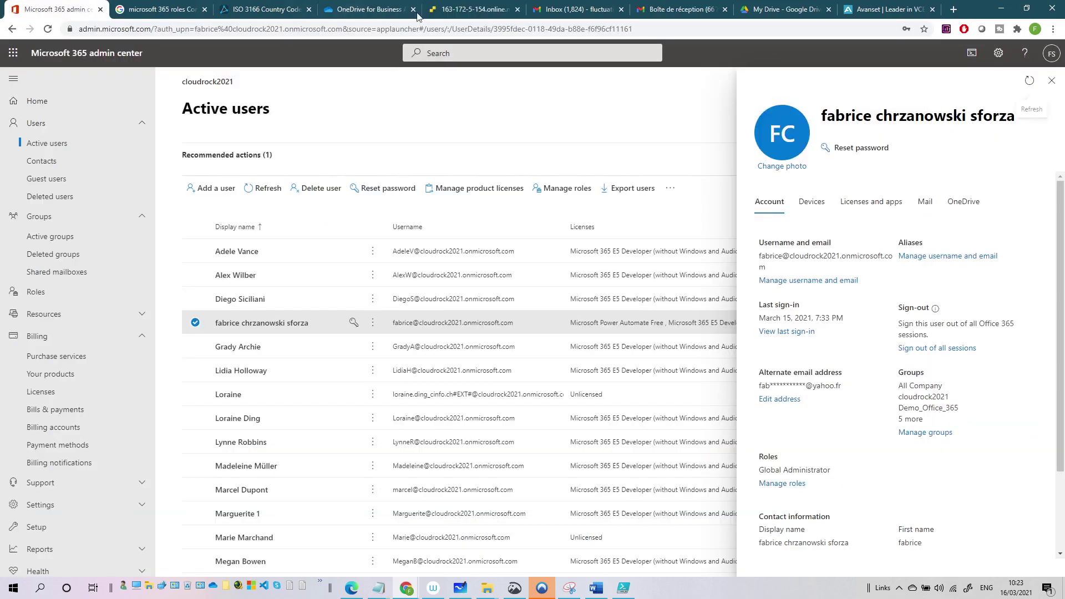
{"action": "left_click", "coordinate": [453, 12]}
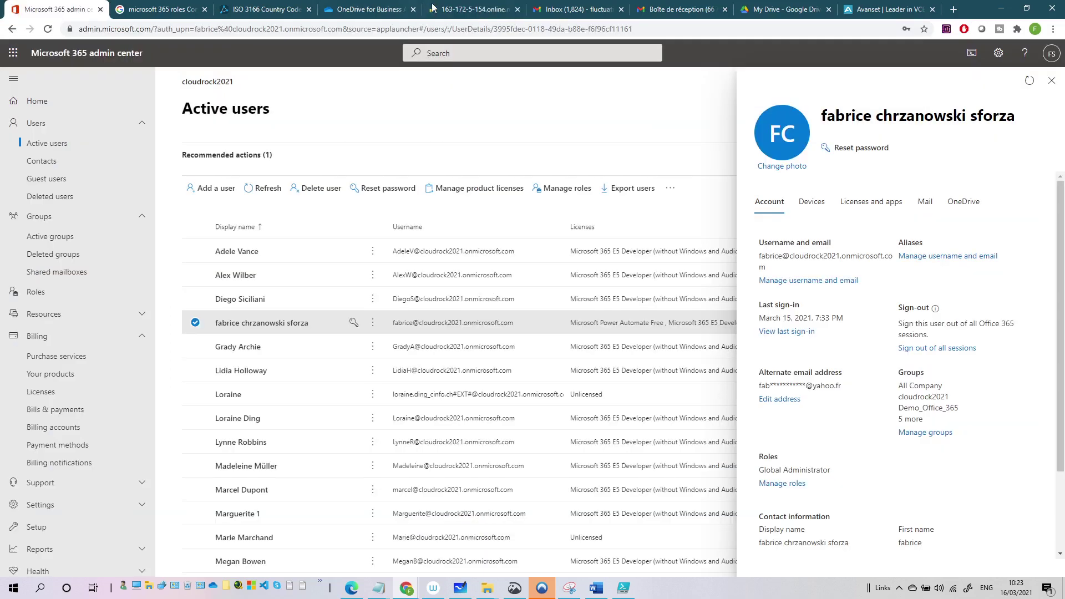
{"action": "left_click", "coordinate": [33, 9]}
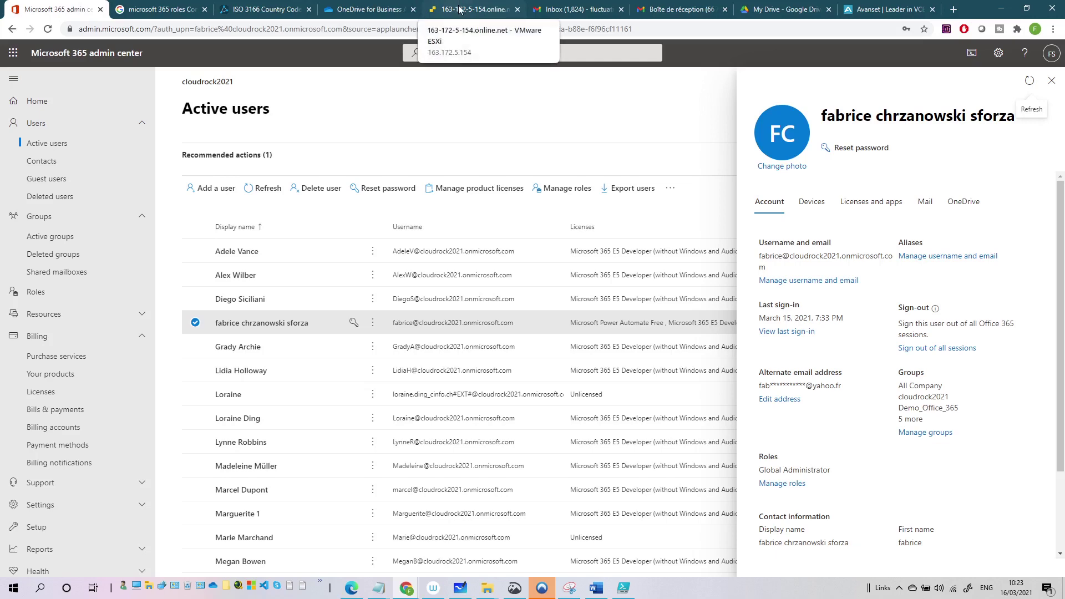
{"action": "left_click", "coordinate": [464, 14]}
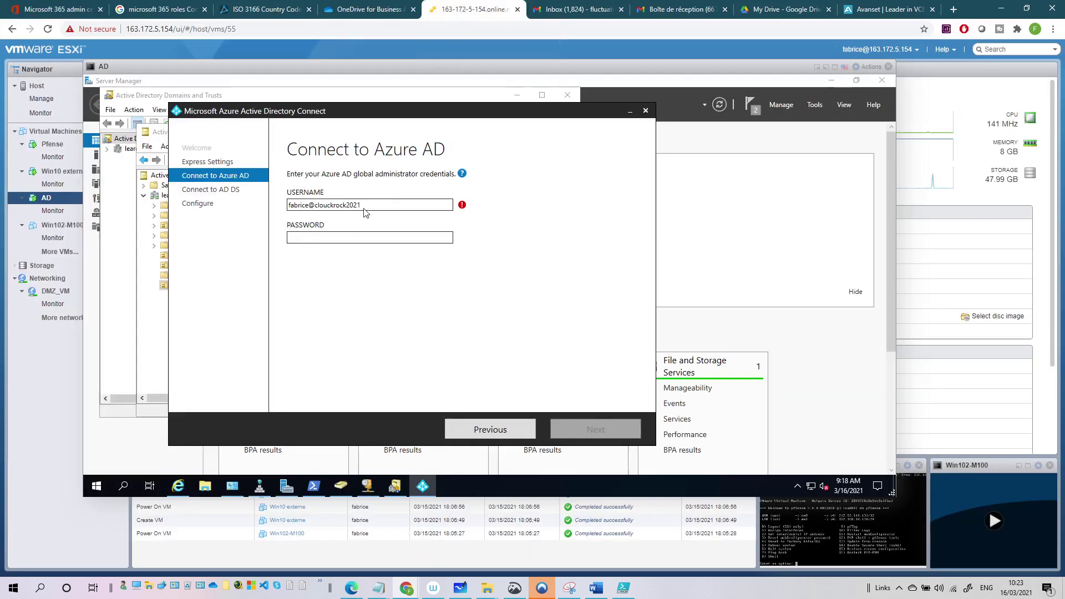
{"action": "type", "text": "onmicrosoft.com"}
{"action": "left_click", "coordinate": [340, 237]}
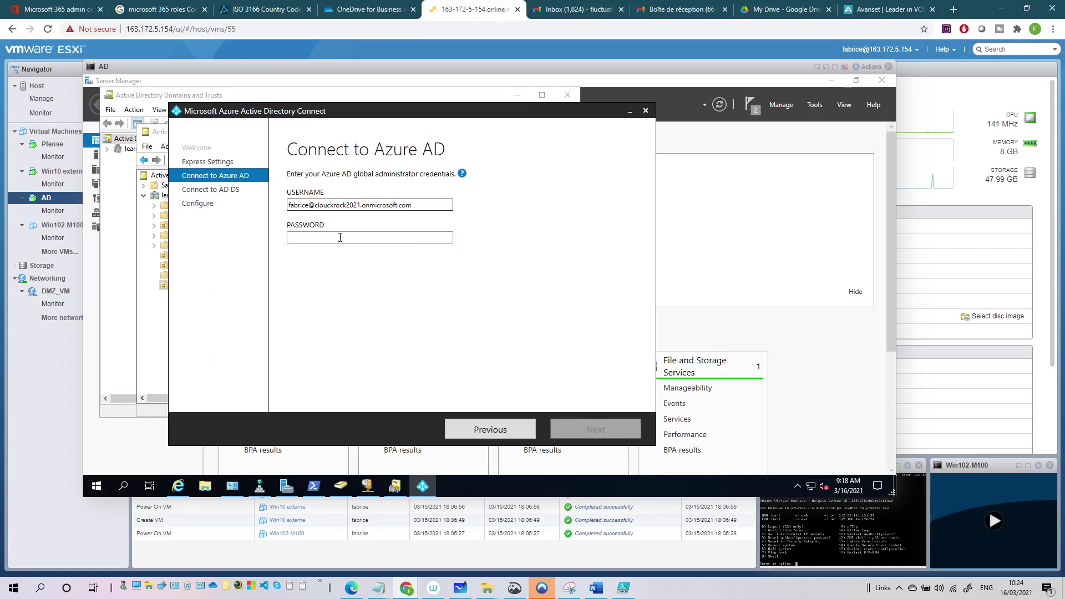
{"action": "type", "text": "*"}
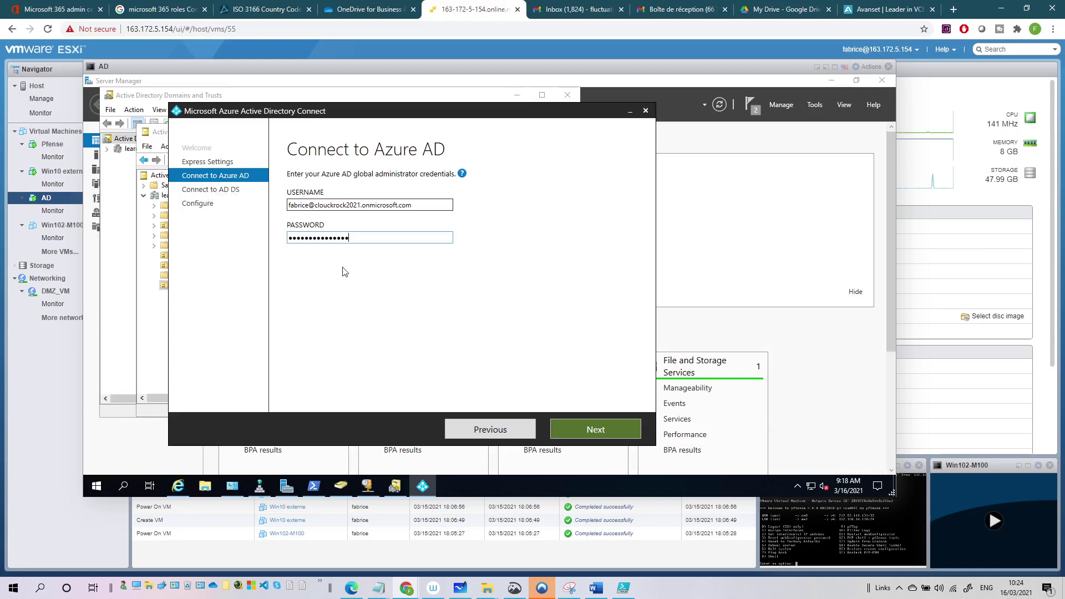
Submit the credentials, then patch the misspelled domain and retry after the error.
{"action": "left_click", "coordinate": [604, 425]}
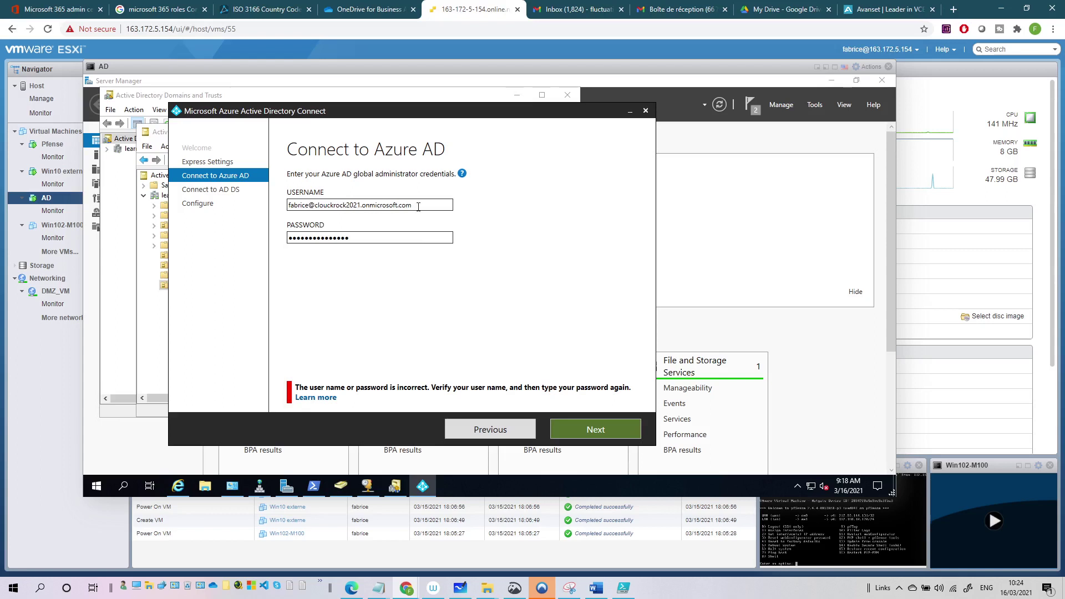
{"action": "left_click_drag", "start_coordinate": [364, 238], "coordinate": [274, 244]}
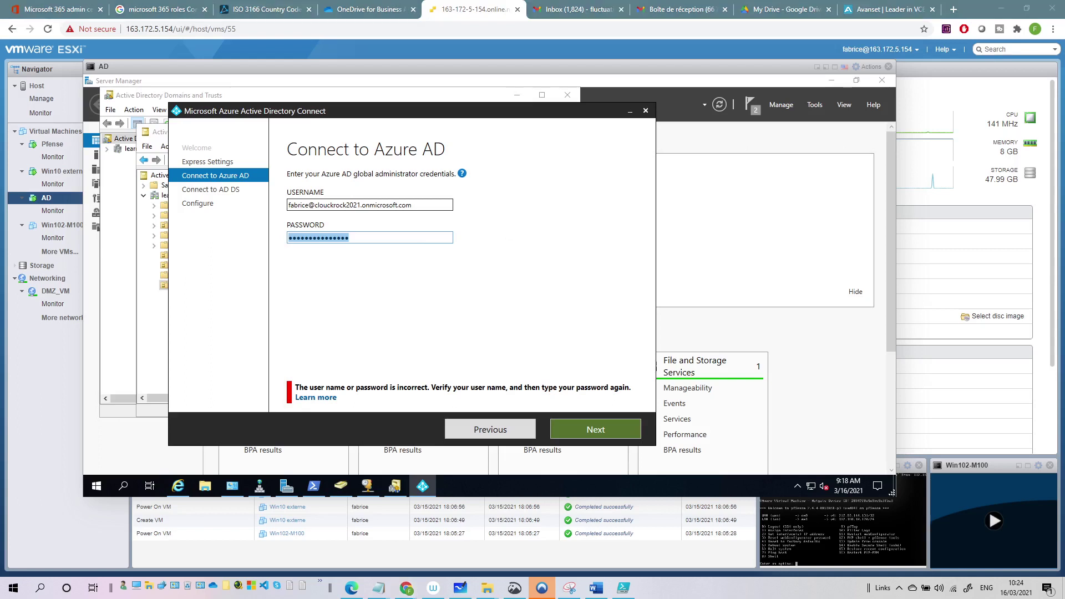
{"action": "left_click", "coordinate": [321, 206]}
{"action": "type", "text": "d"}
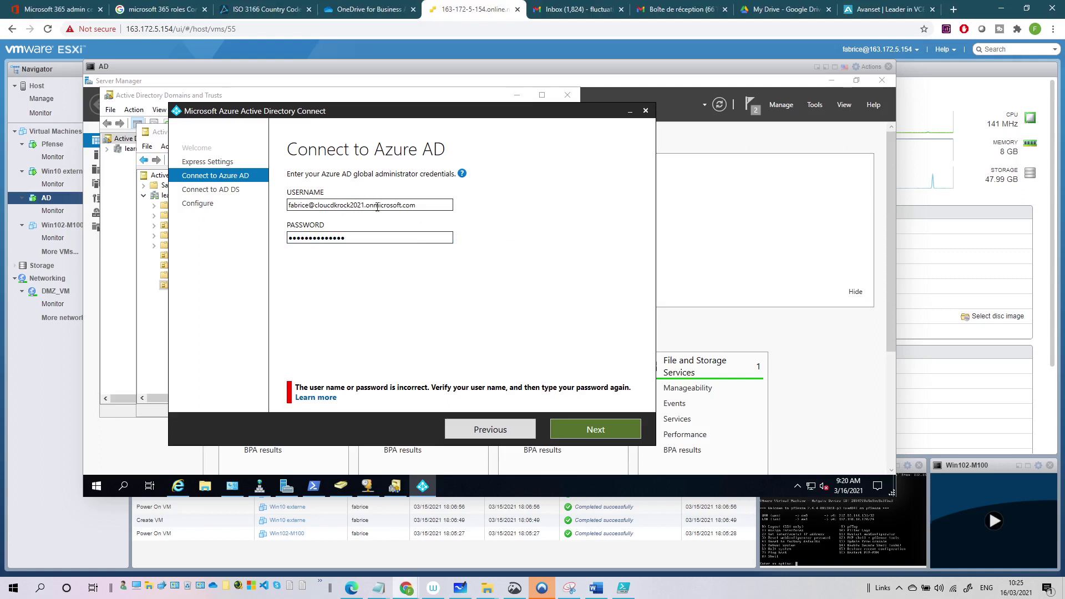
{"action": "left_click", "coordinate": [593, 430]}
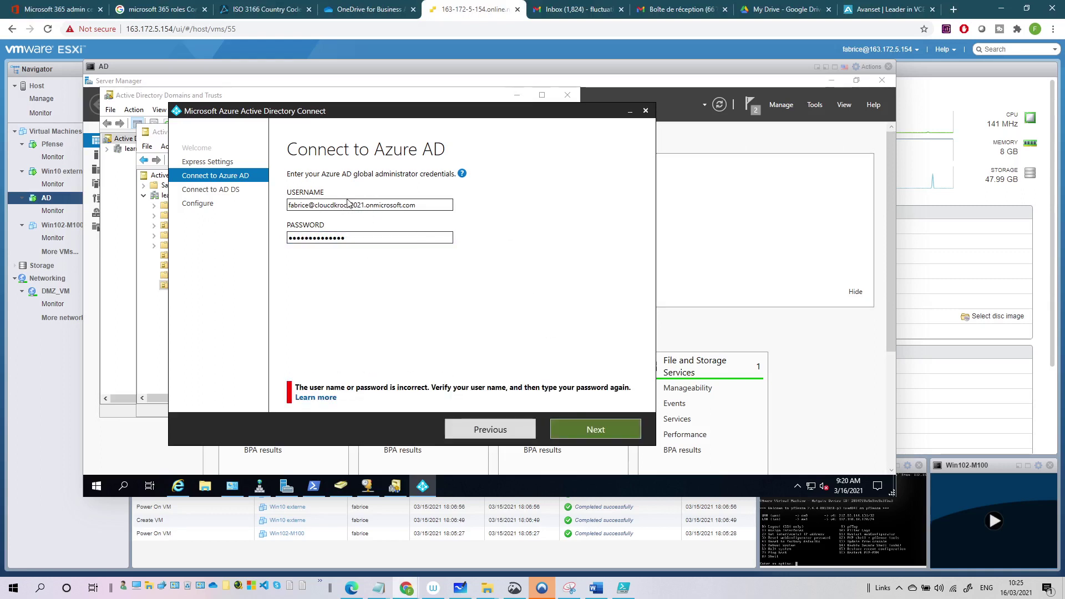
Retype the tenant domain in the username, re-enter the password and resubmit for verification.
{"action": "left_click", "coordinate": [424, 204]}
{"action": "key", "text": "BackSpace"}
{"action": "key", "text": "BackSpace"}
{"action": "key", "text": "BackSpace"}
{"action": "key", "text": "BackSpace"}
{"action": "key", "text": "BackSpace"}
{"action": "key", "text": "BackSpace"}
{"action": "key", "text": "BackSpace"}
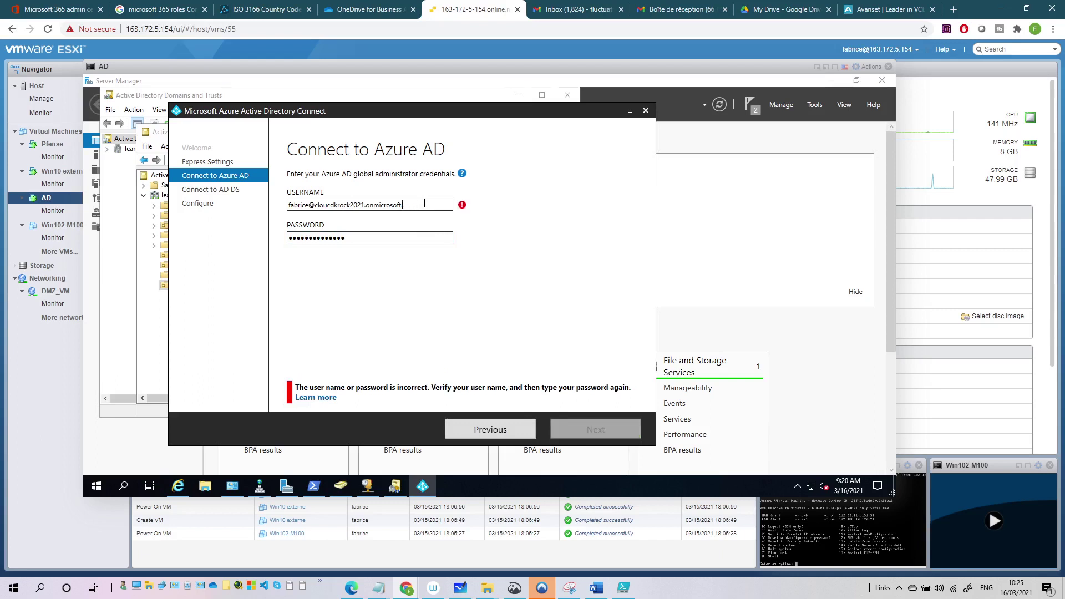
{"action": "key", "text": "BackSpace"}
{"action": "key", "text": "BackSpace"}
{"action": "key", "text": "BackSpace"}
{"action": "key", "text": "BackSpace"}
{"action": "key", "text": "BackSpace"}
{"action": "key", "text": "BackSpace"}
{"action": "key", "text": "BackSpace"}
{"action": "key", "text": "BackSpace"}
{"action": "type", "text": "udroc"}
{"action": "left_click", "coordinate": [49, 6]}
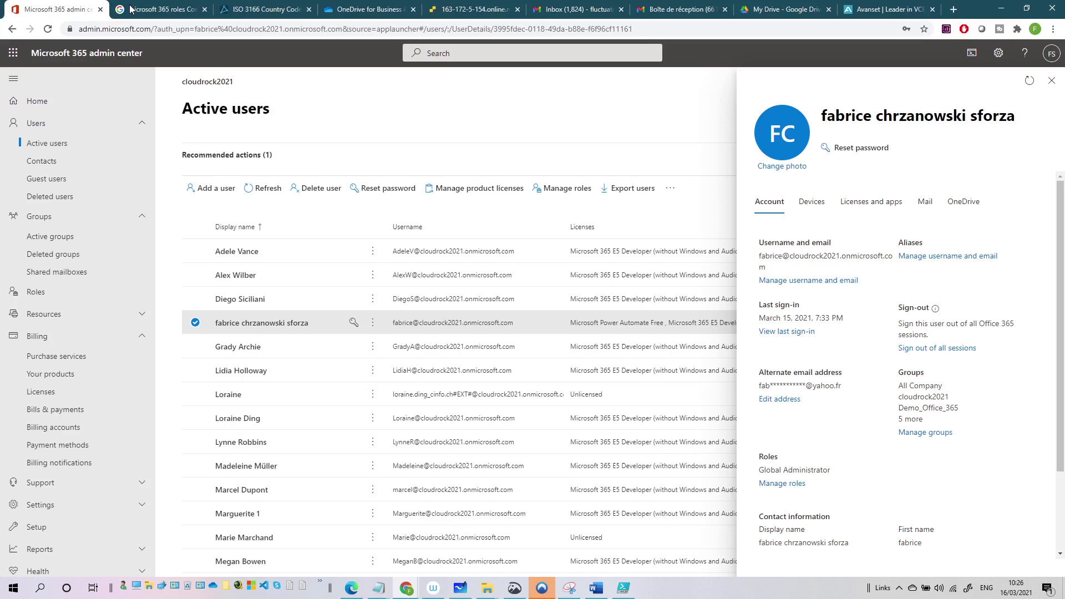
{"action": "left_click", "coordinate": [481, 14]}
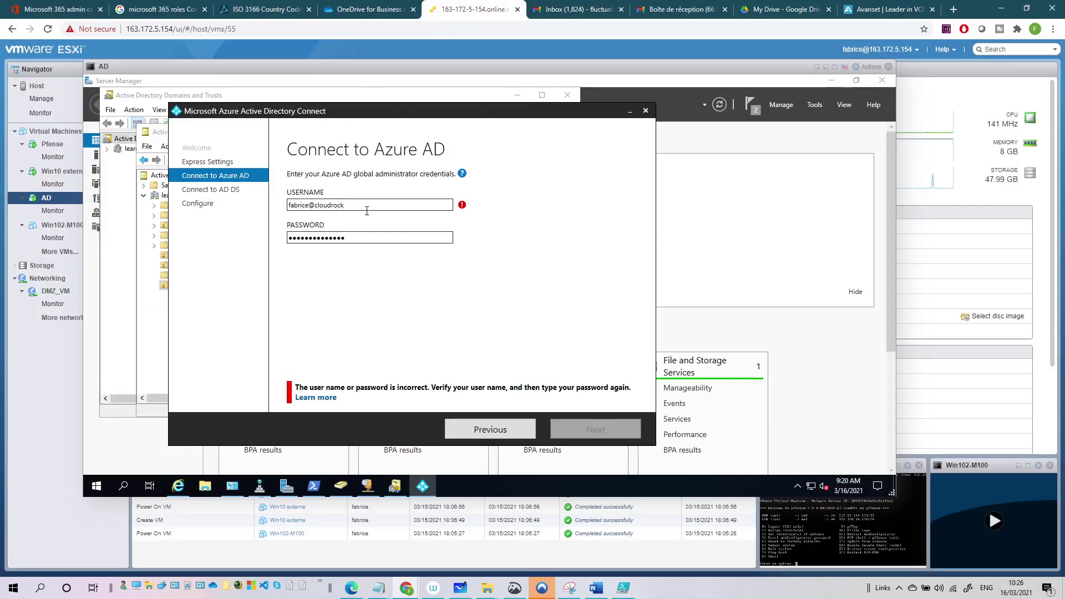
{"action": "type", "text": "k2021.onmicrosof"}
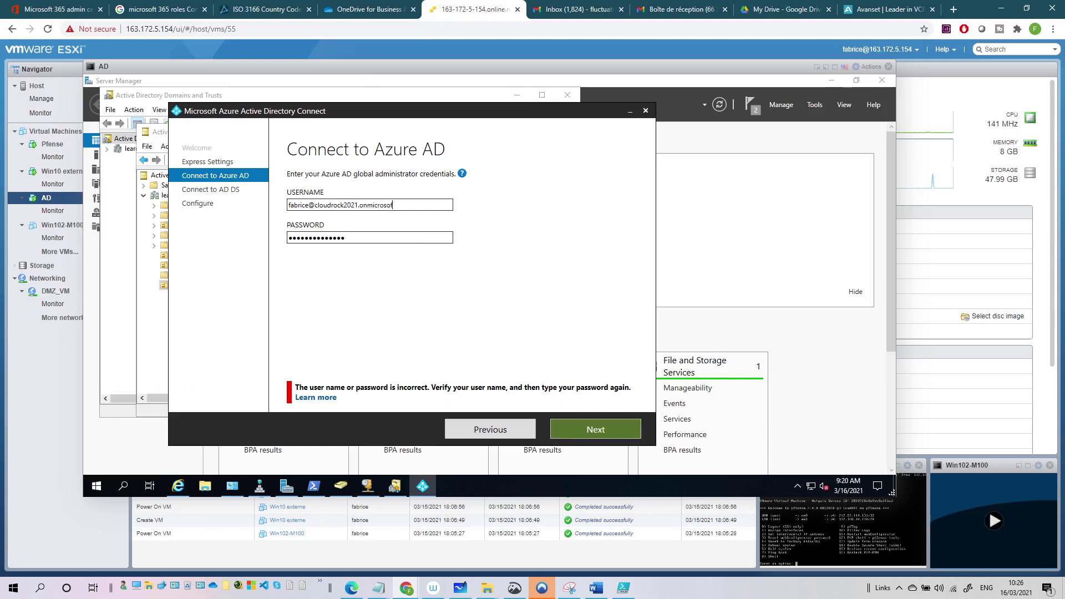
{"action": "type", "text": "t.com"}
{"action": "left_click_drag", "start_coordinate": [388, 237], "coordinate": [248, 248]}
{"action": "type", "text": "••"}
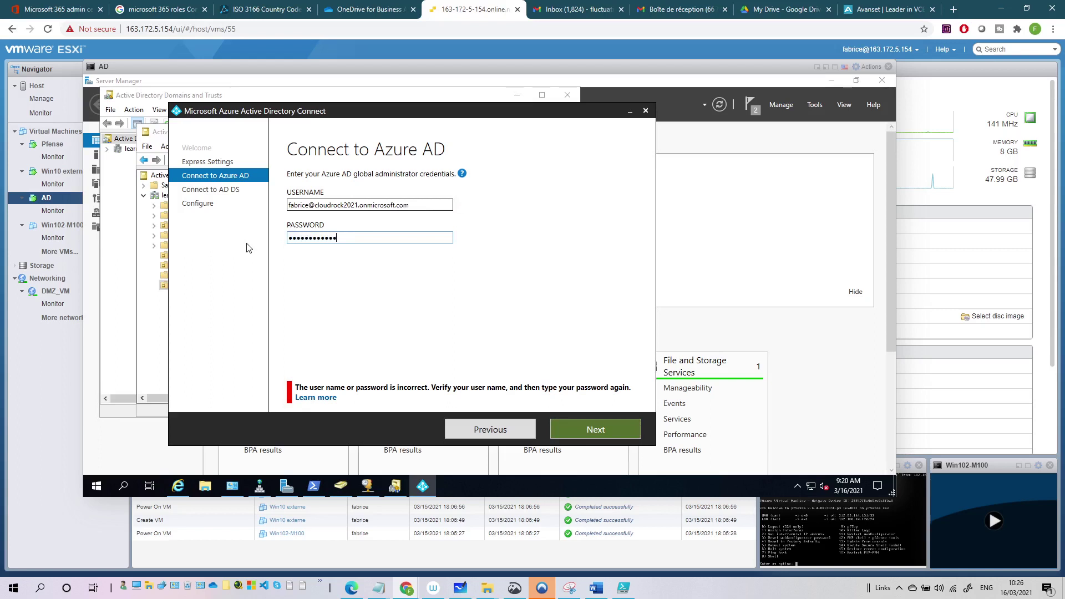
{"action": "left_click", "coordinate": [600, 433]}
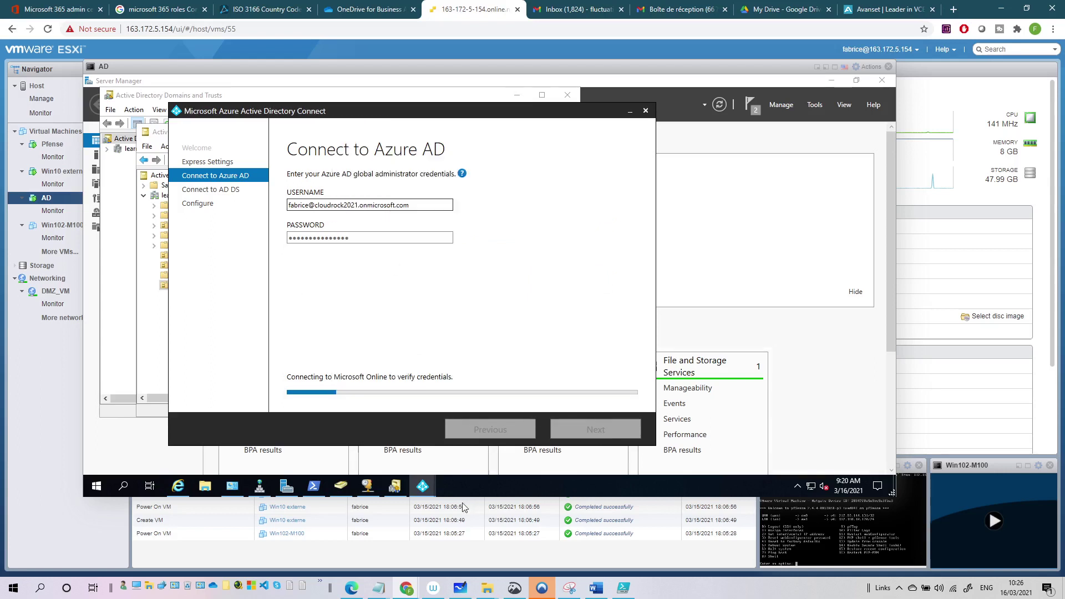
Toggle the Download Center browser away to watch the wizard's setup and credential verification.
{"action": "left_click", "coordinate": [185, 488]}
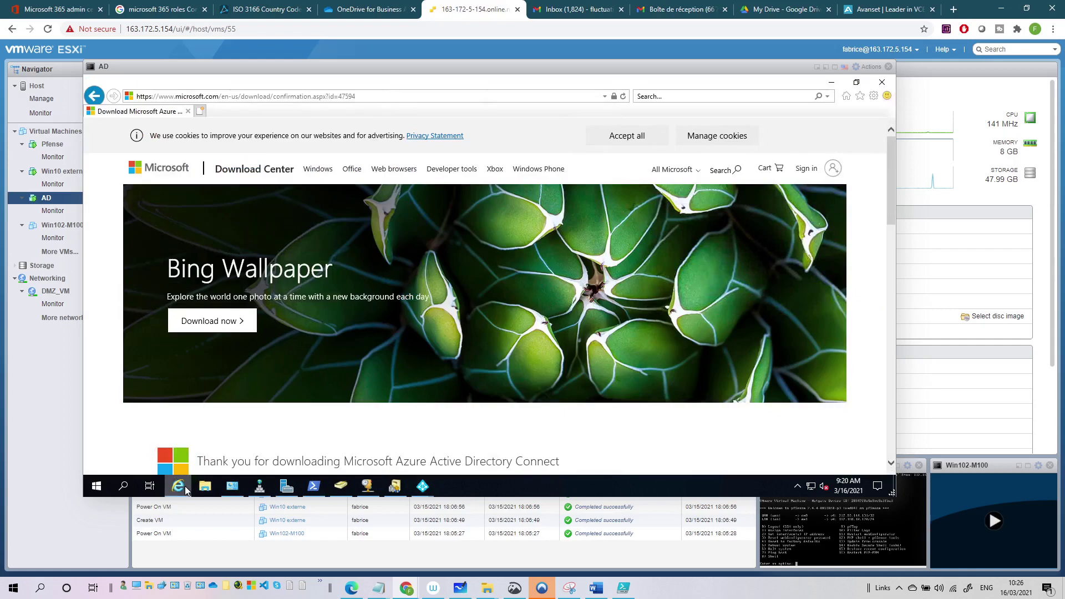
{"action": "left_click", "coordinate": [185, 488]}
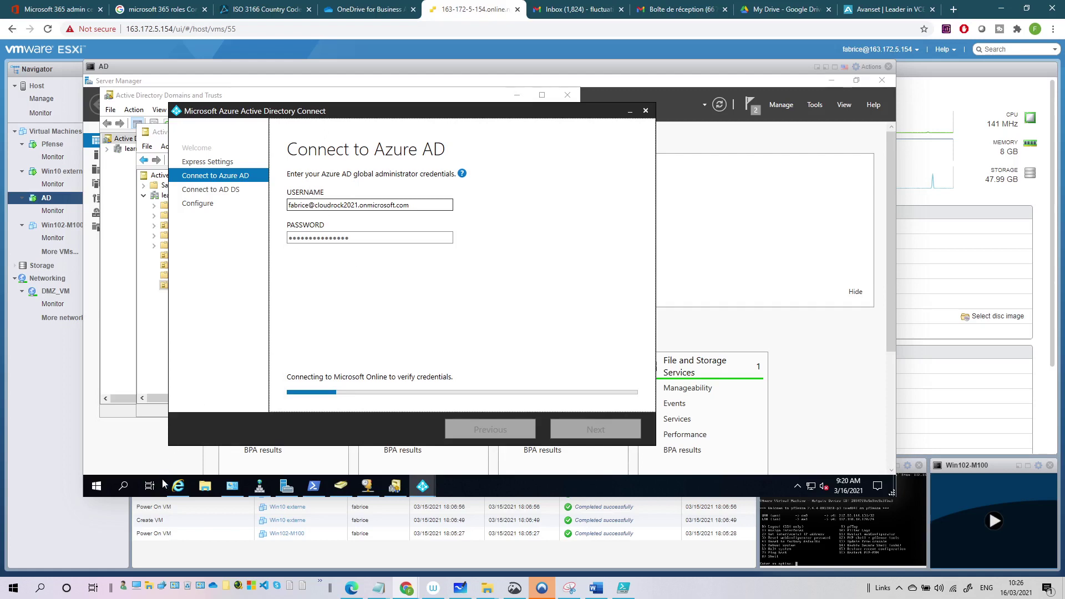
{"action": "left_click", "coordinate": [178, 486]}
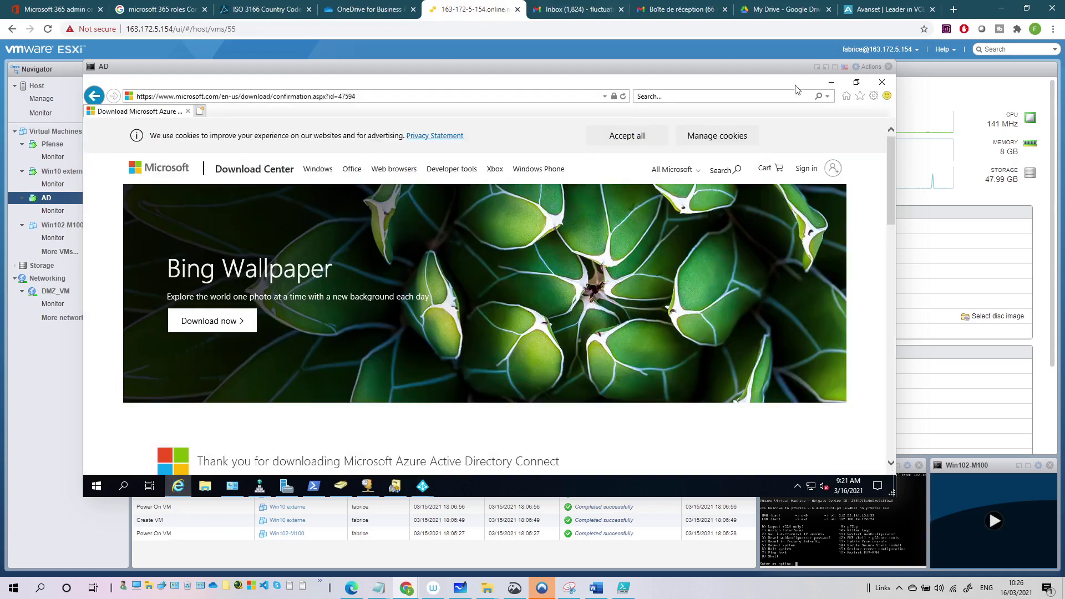
{"action": "left_click", "coordinate": [832, 82]}
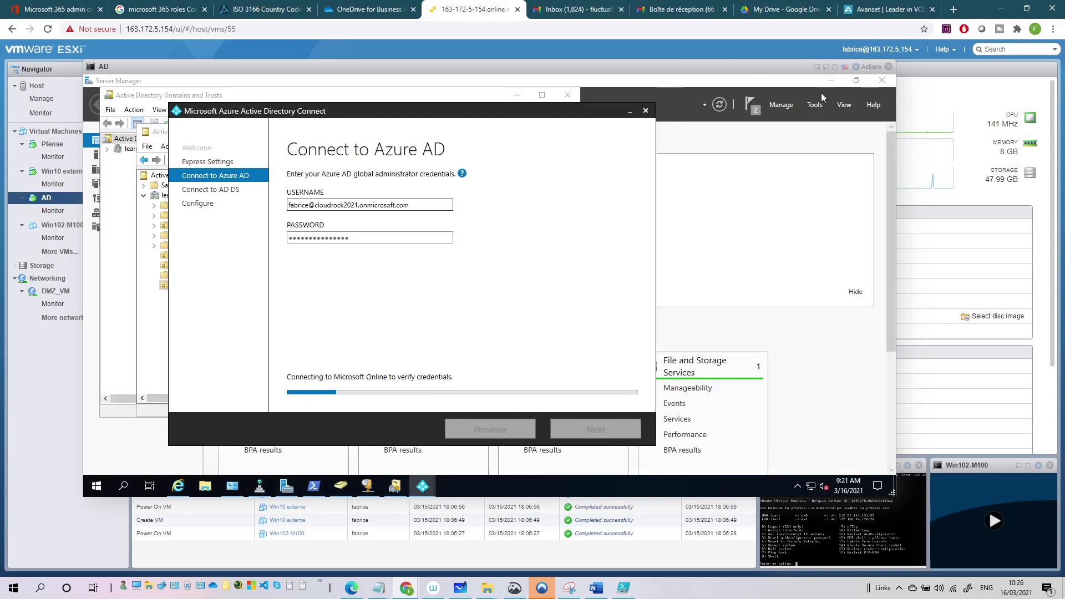
{"action": "left_click", "coordinate": [181, 492]}
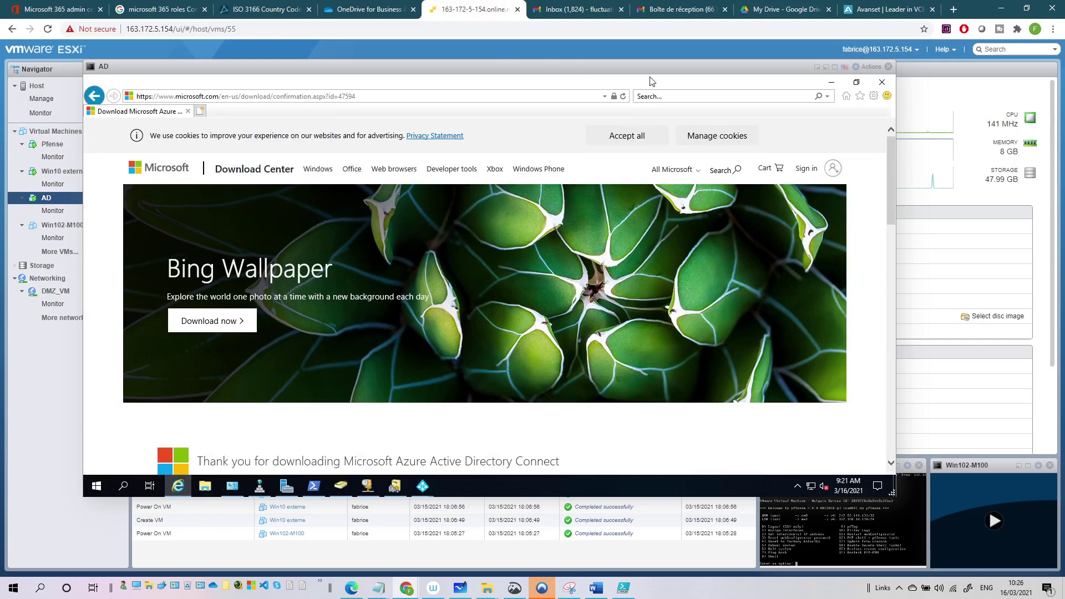
{"action": "left_click", "coordinate": [830, 82]}
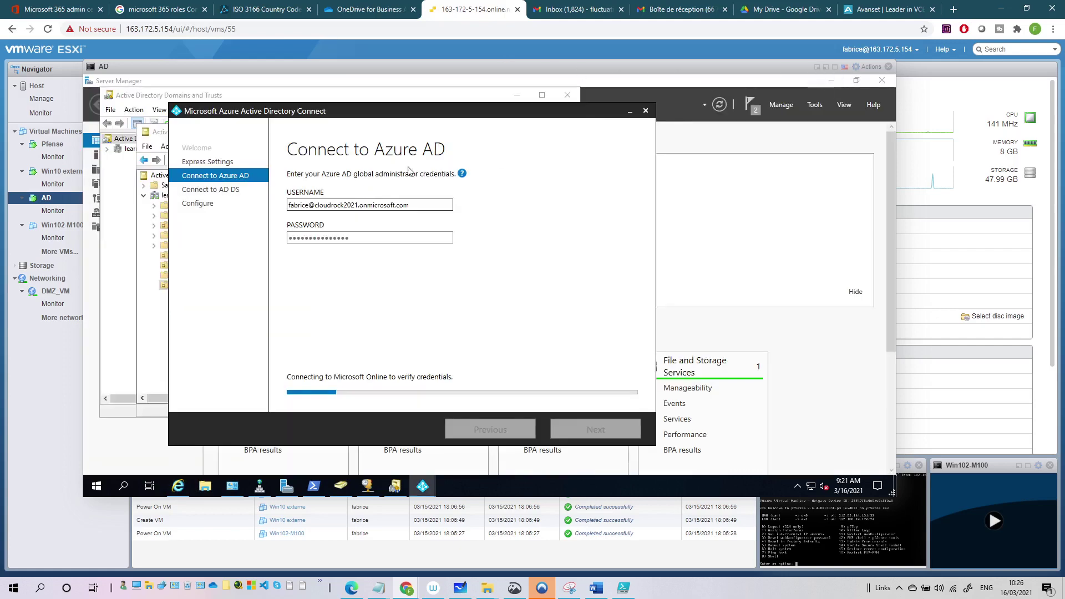
Bring the Microsoft sign-in window forward and begin entering the Azure AD account.
{"action": "left_click_drag", "start_coordinate": [405, 115], "coordinate": [413, 115]}
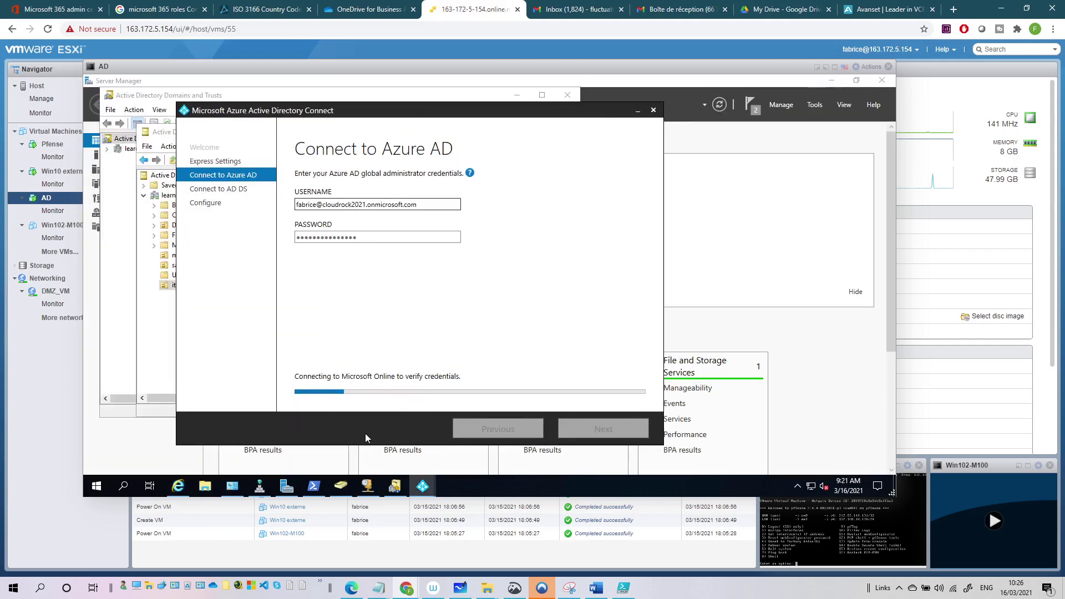
{"action": "mouse_move", "coordinate": [422, 487]}
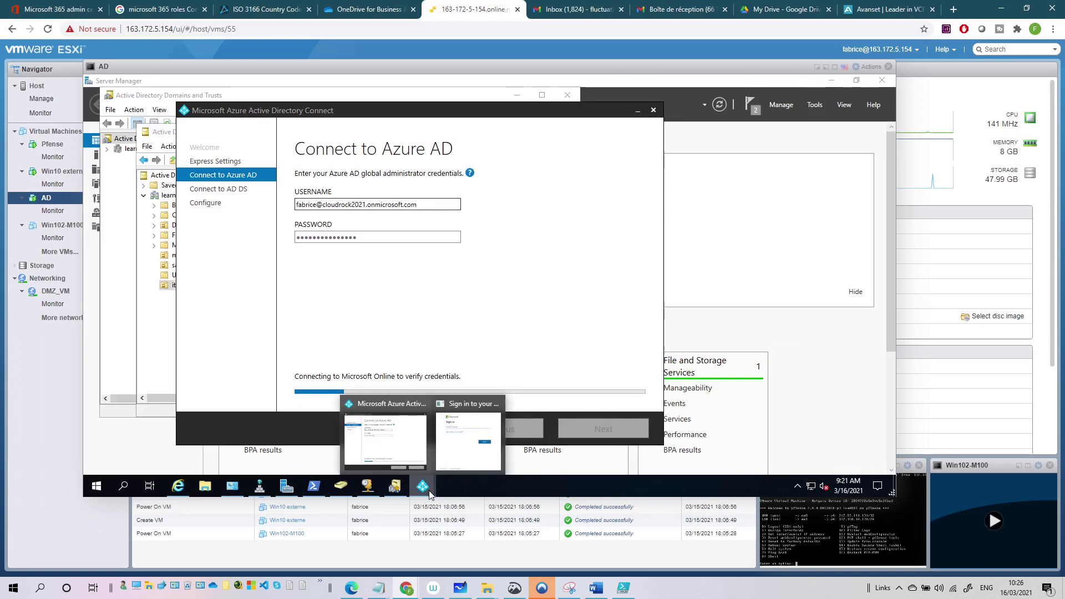
{"action": "left_click", "coordinate": [475, 462]}
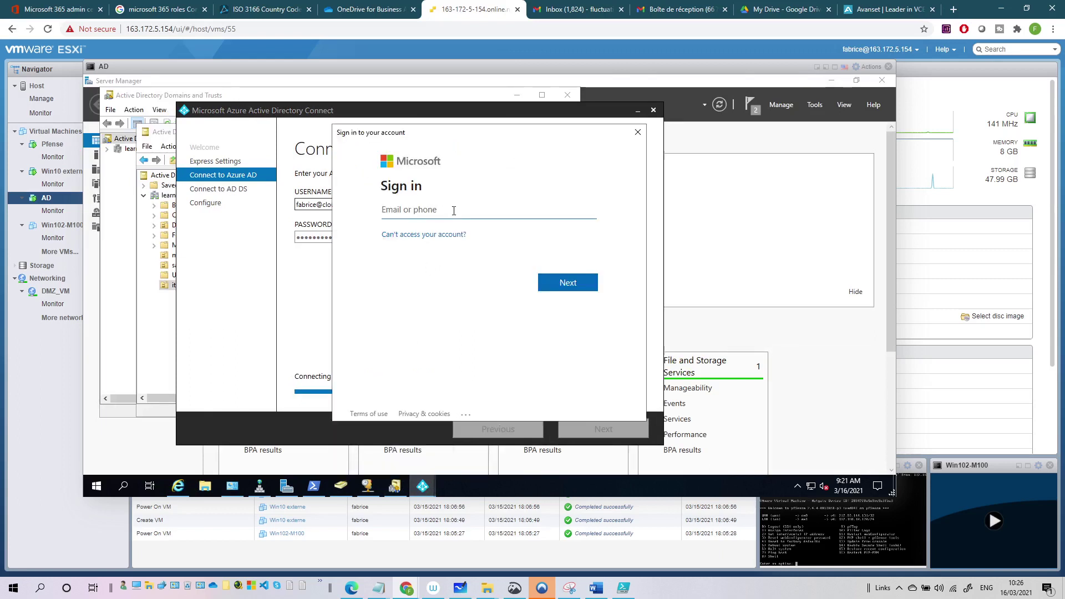
{"action": "type", "text": "fa"}
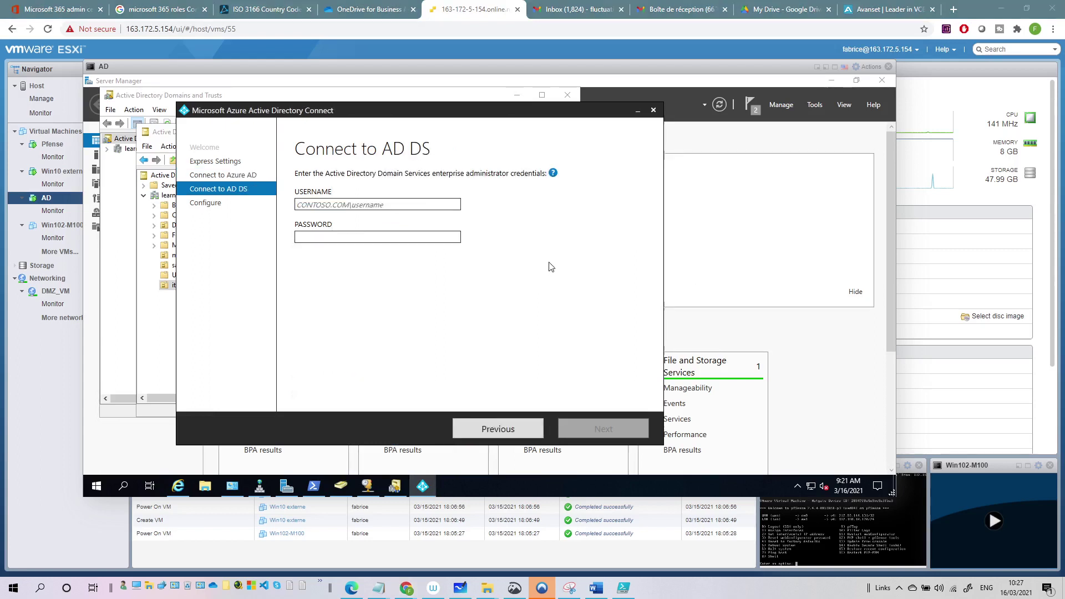
Enter LEARNDIFFERENT\administrator and its password as the AD DS credentials, then advance.
{"action": "left_click", "coordinate": [326, 203]}
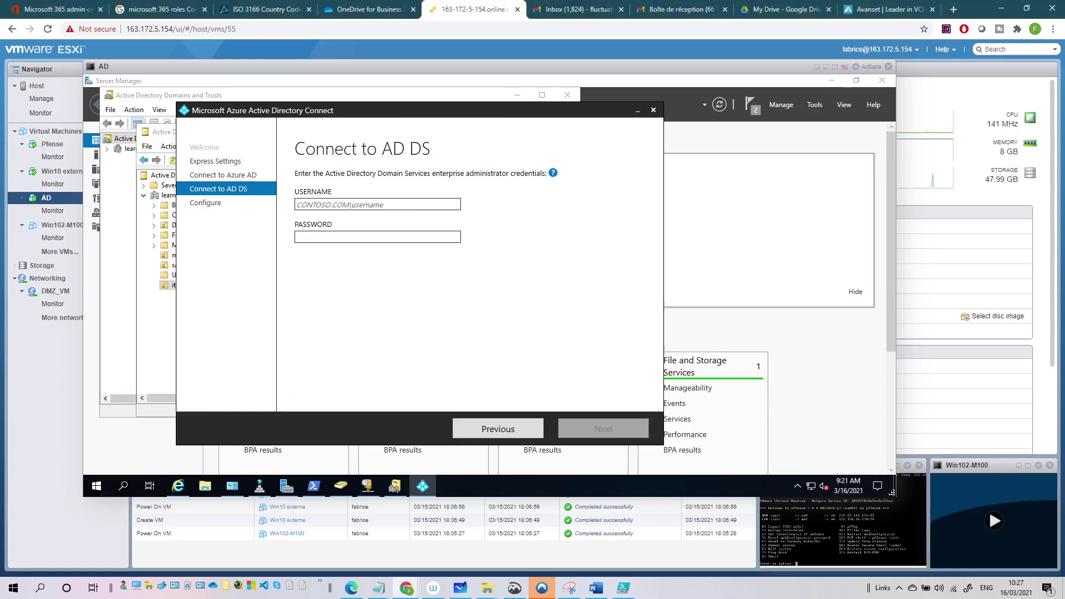
{"action": "type", "text": "LEARNDIFFERENT\\administrator"}
{"action": "key", "text": "Tab"}
{"action": "type", "text": "••••••••"}
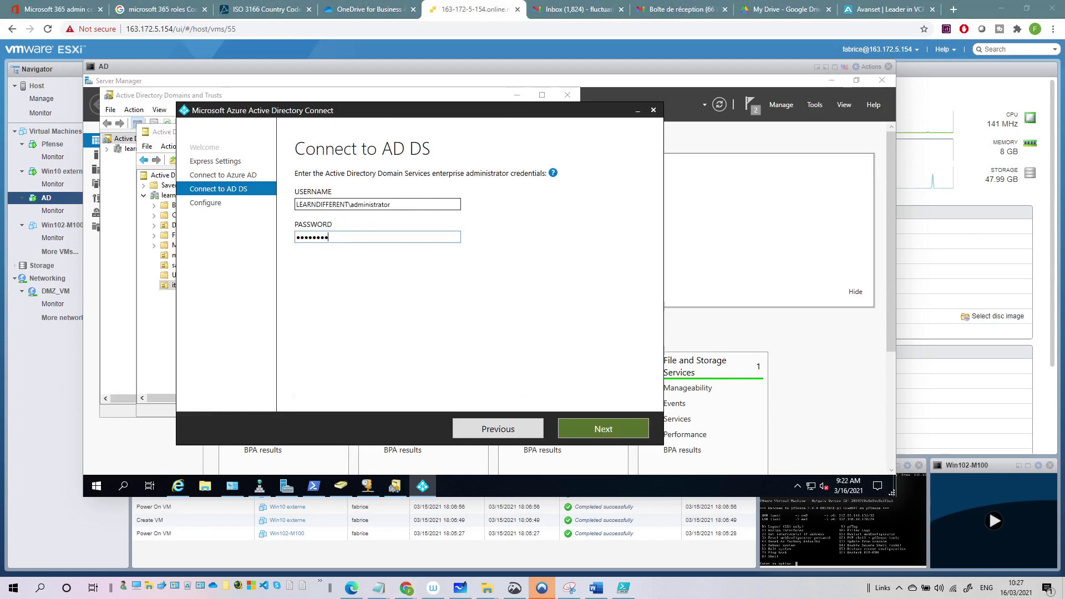
{"action": "key", "text": "Return"}
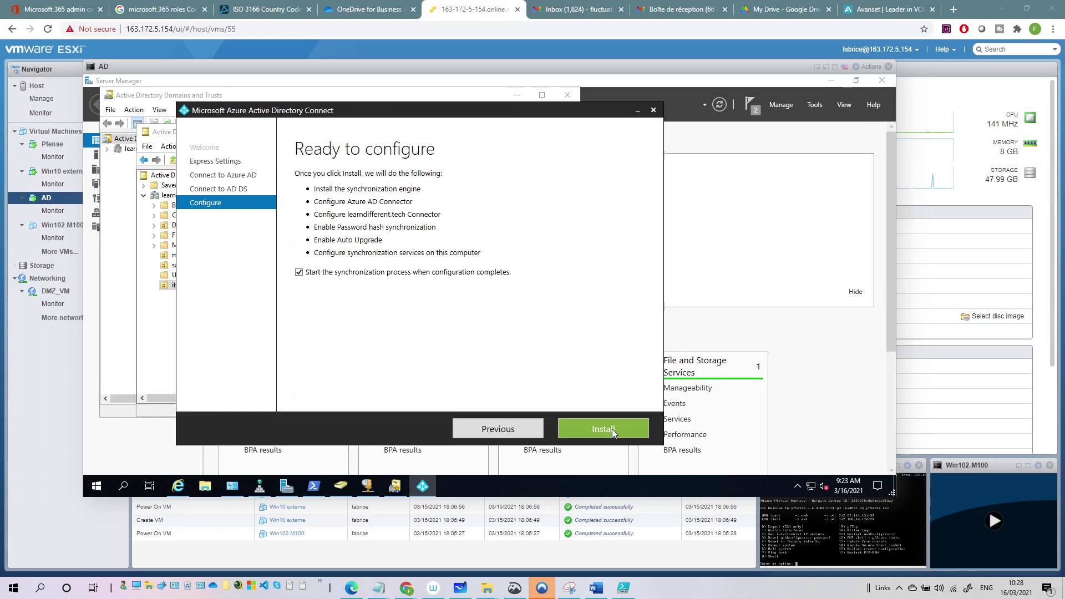
Start the Azure AD Connect installation from the Ready to configure page.
{"action": "left_click", "coordinate": [611, 428]}
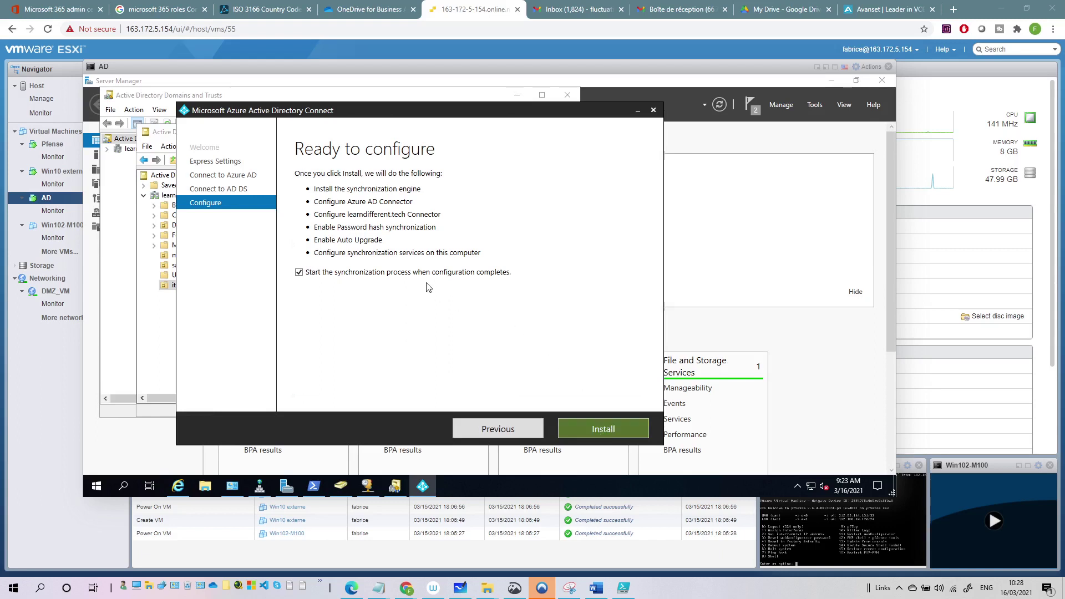
{"action": "left_click", "coordinate": [597, 428]}
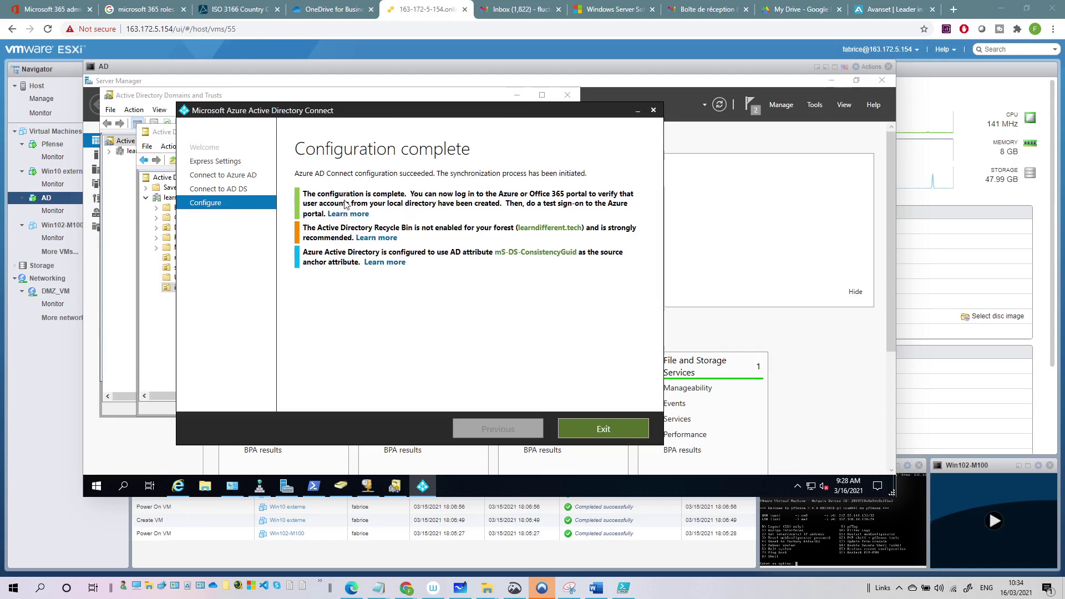
Refresh Microsoft 365 Active users, check the sales and mkt OU members in ADUC, then return.
{"action": "left_click", "coordinate": [40, 3]}
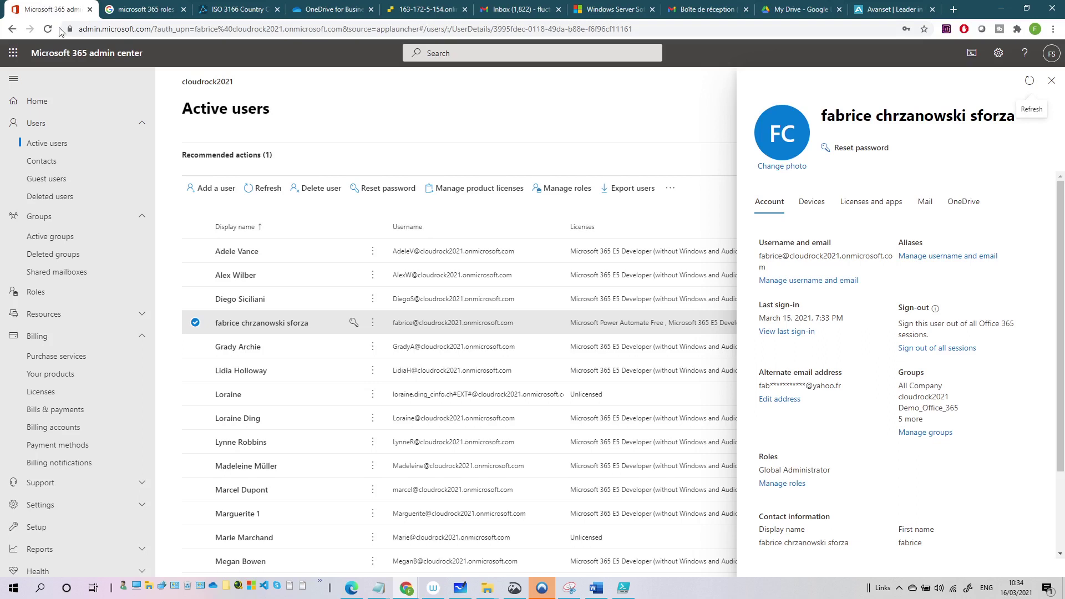
{"action": "left_click", "coordinate": [259, 189]}
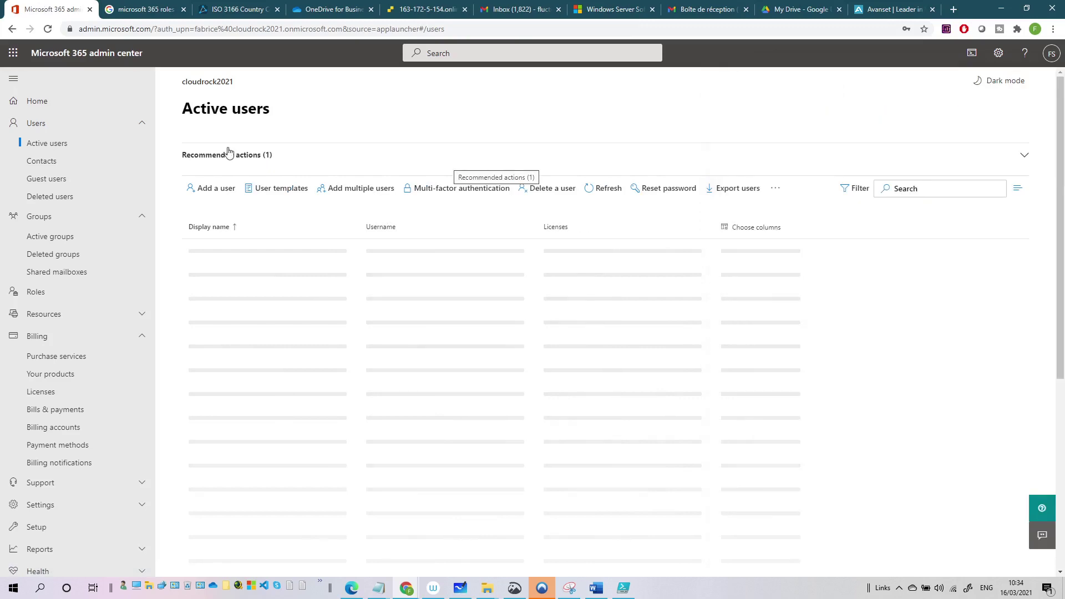
{"action": "left_click", "coordinate": [426, 9]}
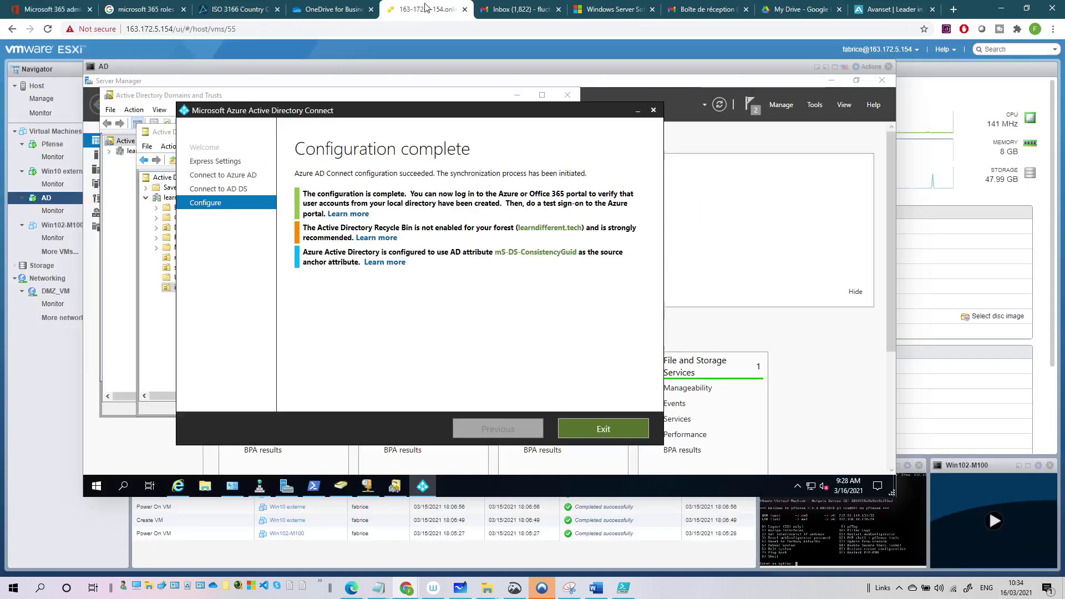
{"action": "left_click", "coordinate": [164, 309]}
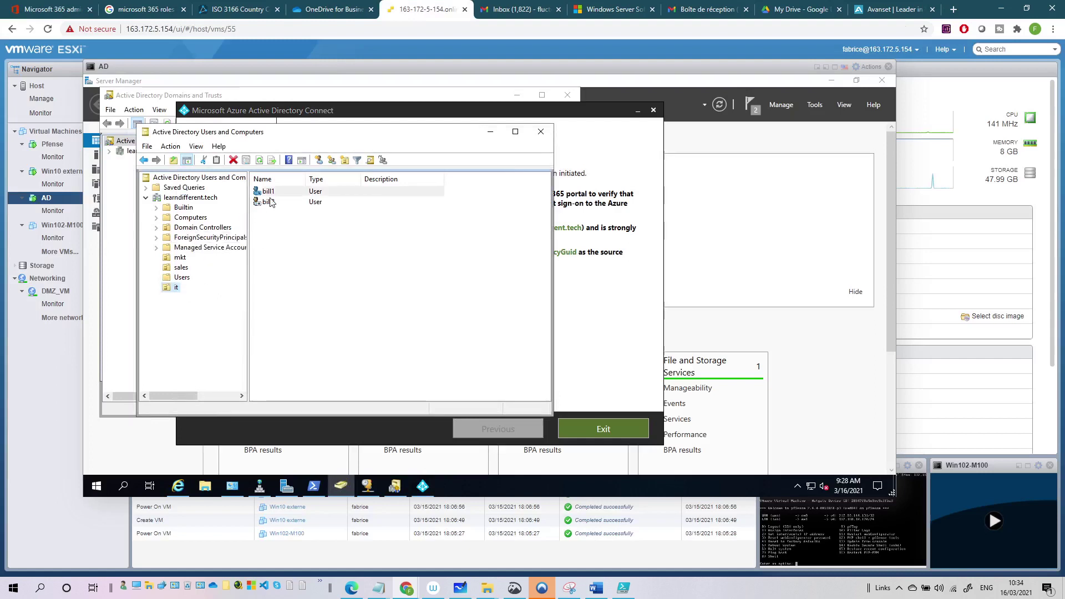
{"action": "left_click", "coordinate": [177, 268]}
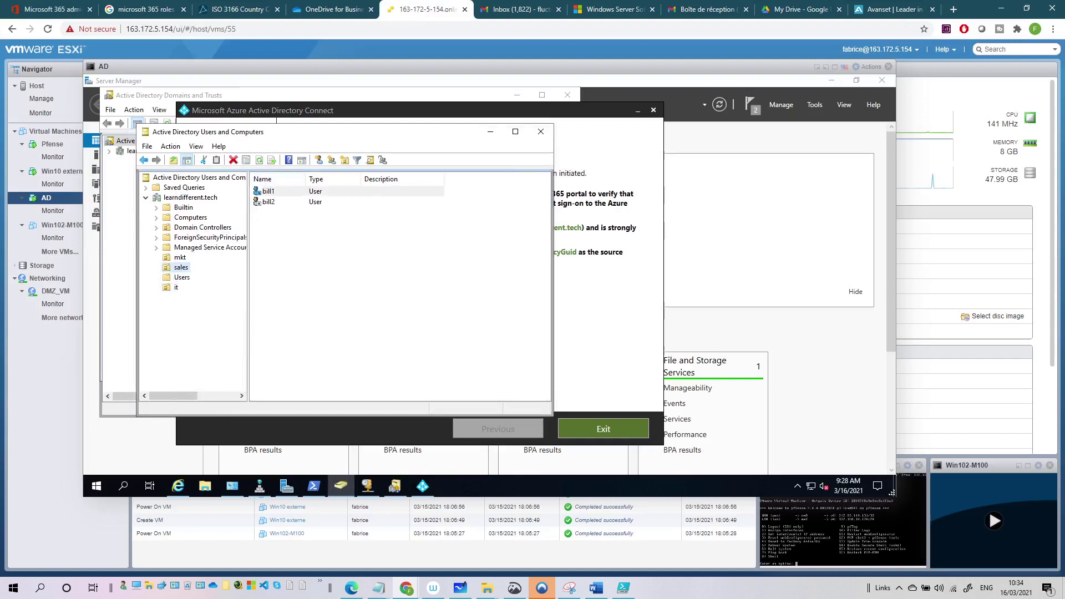
{"action": "left_click", "coordinate": [181, 259]}
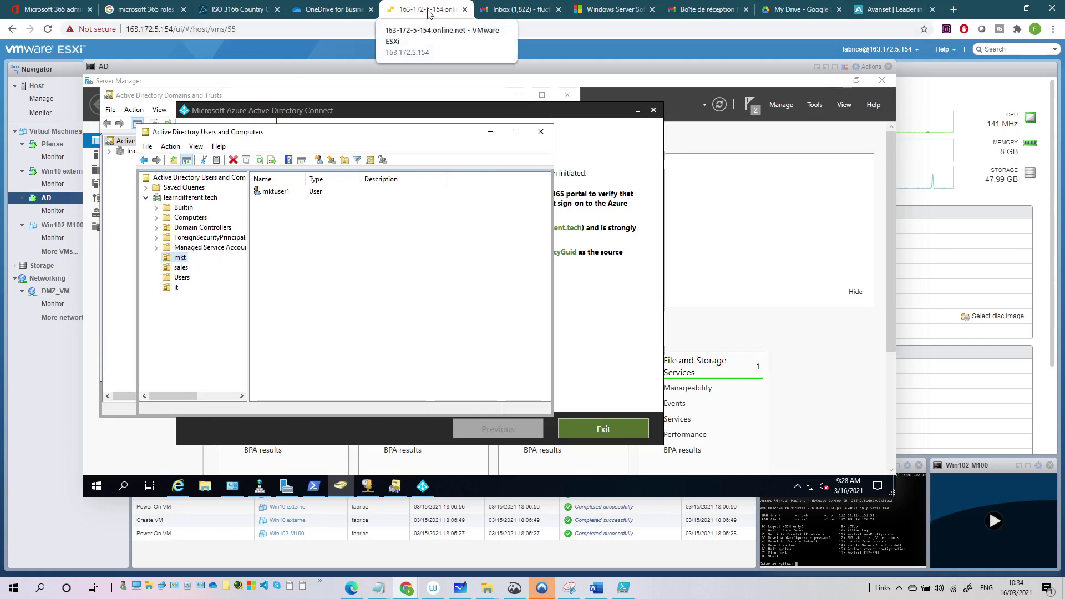
{"action": "left_click", "coordinate": [64, 5]}
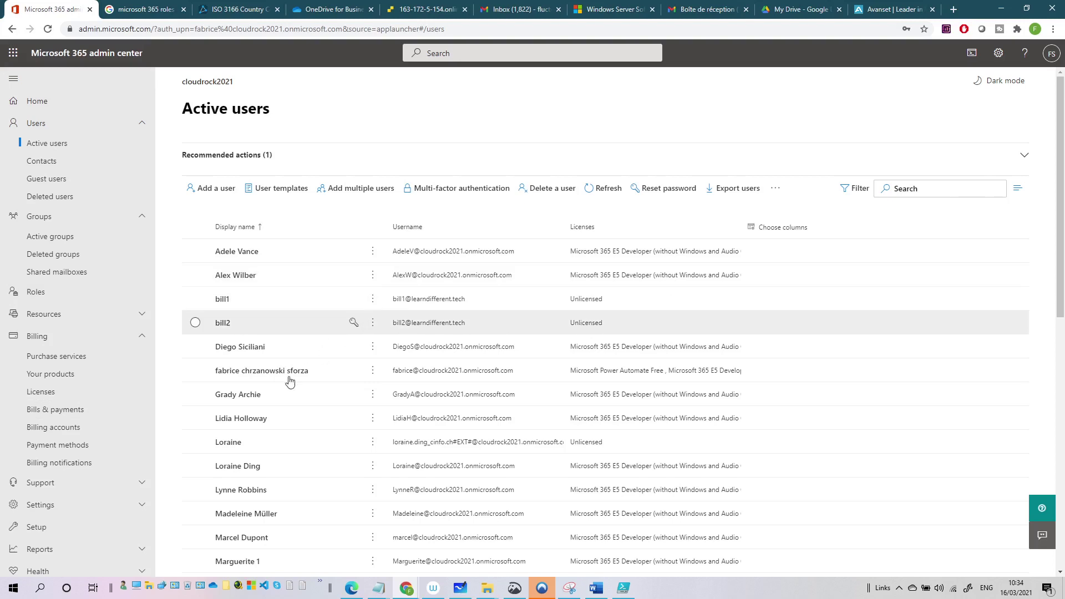
Compare the Microsoft 365 Active users list against the members of the sales OU.
{"action": "scroll", "coordinate": [283, 383], "scroll_direction": "down", "scroll_amount": 1}
{"action": "scroll", "coordinate": [279, 383], "scroll_direction": "down", "scroll_amount": 4}
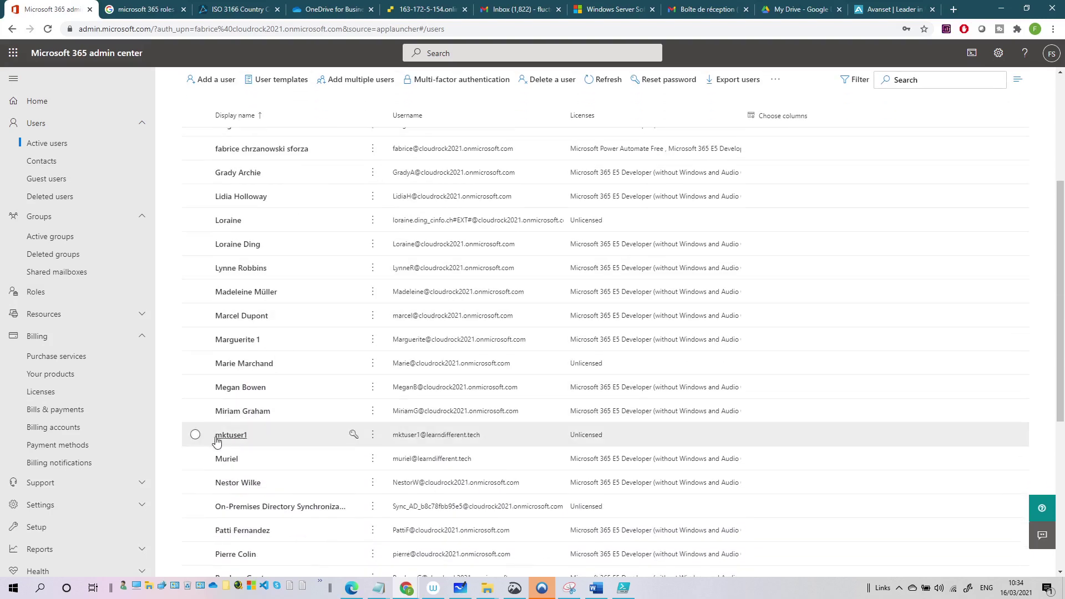
{"action": "scroll", "coordinate": [258, 438], "scroll_direction": "down", "scroll_amount": 4}
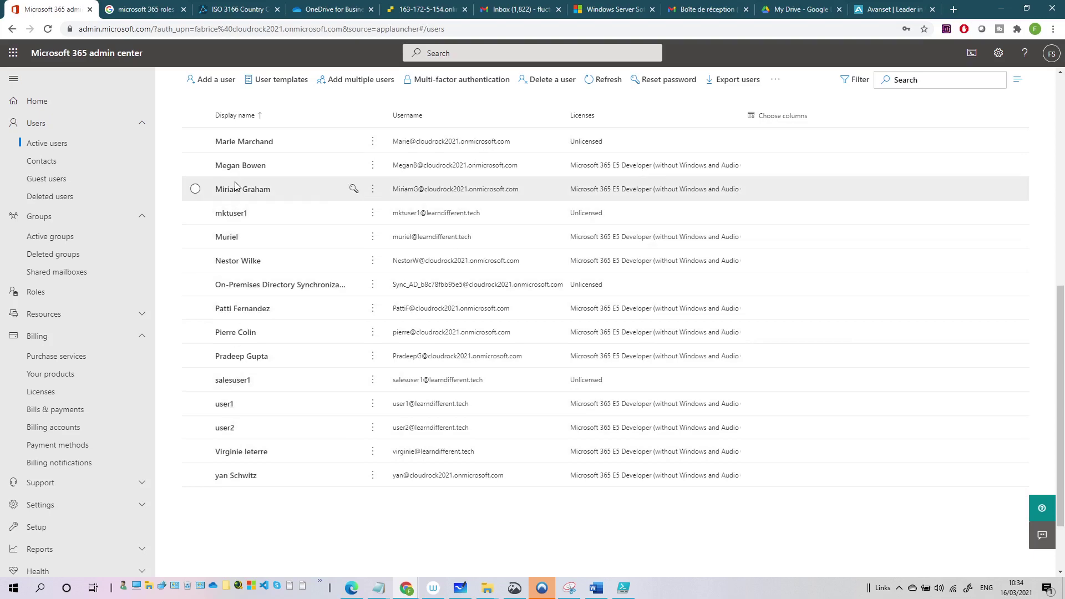
{"action": "scroll", "coordinate": [231, 280], "scroll_direction": "up", "scroll_amount": 5}
{"action": "left_click", "coordinate": [418, 9]}
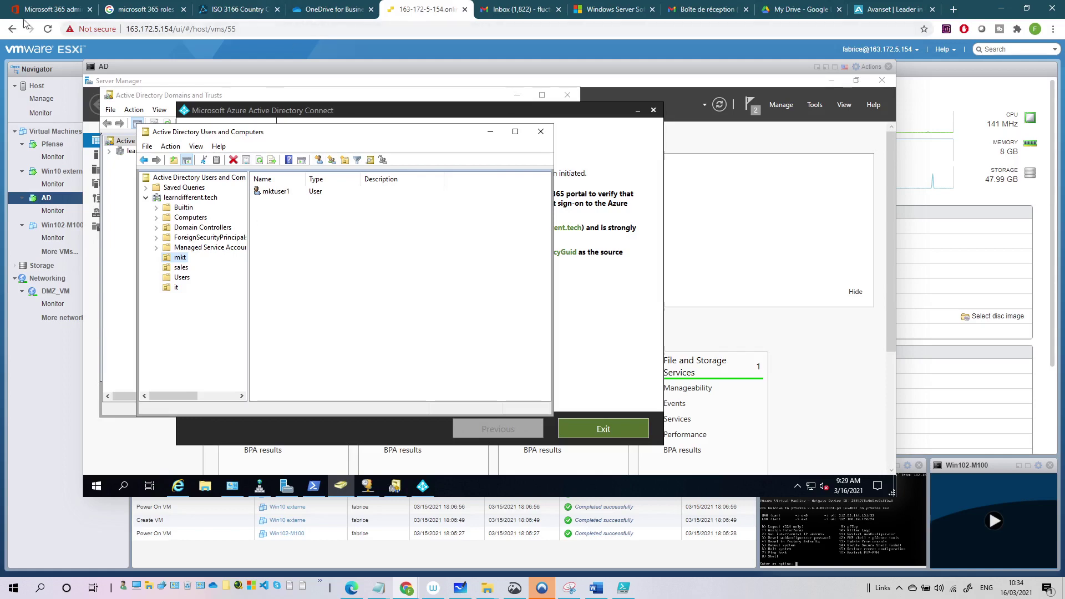
{"action": "left_click", "coordinate": [183, 269]}
{"action": "left_click", "coordinate": [57, 11]}
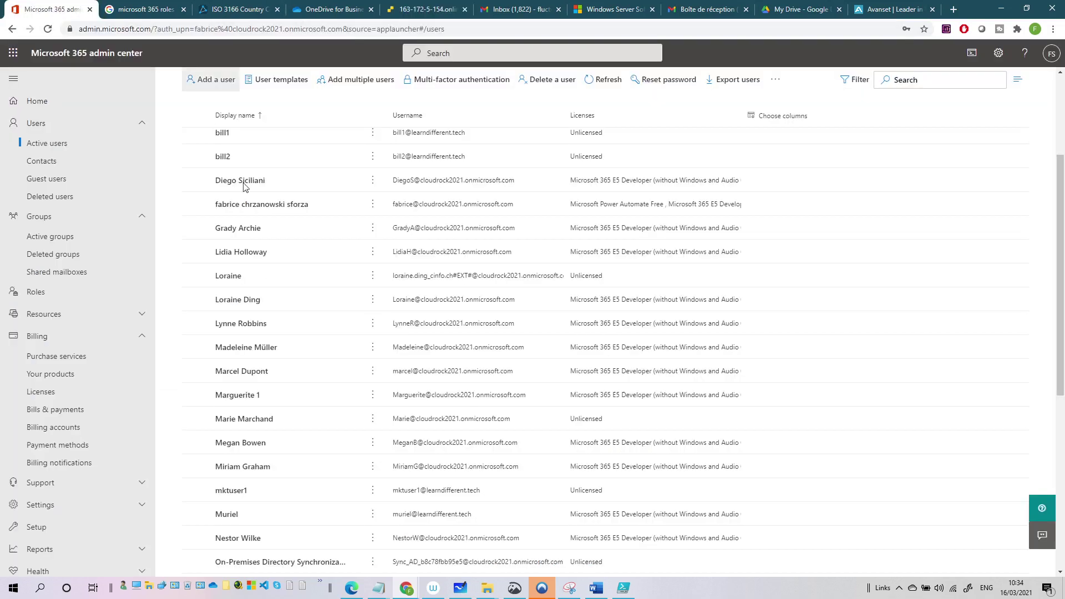
Recheck Active users, then bring the Azure AD Connect summary forward in the VM.
{"action": "scroll", "coordinate": [294, 256], "scroll_direction": "down", "scroll_amount": 3}
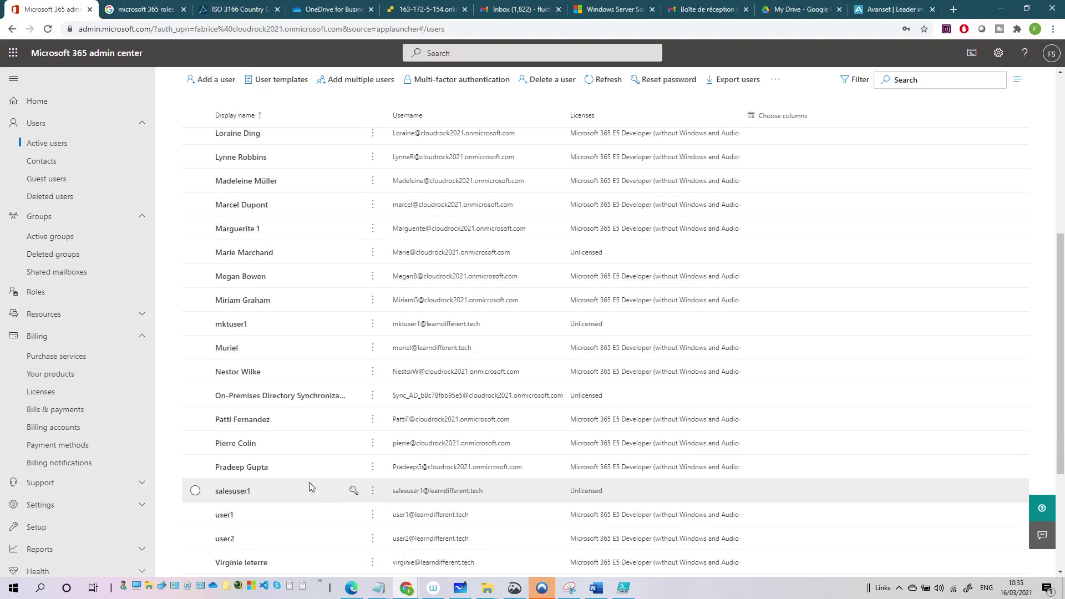
{"action": "left_click", "coordinate": [417, 6]}
{"action": "left_click", "coordinate": [298, 110]}
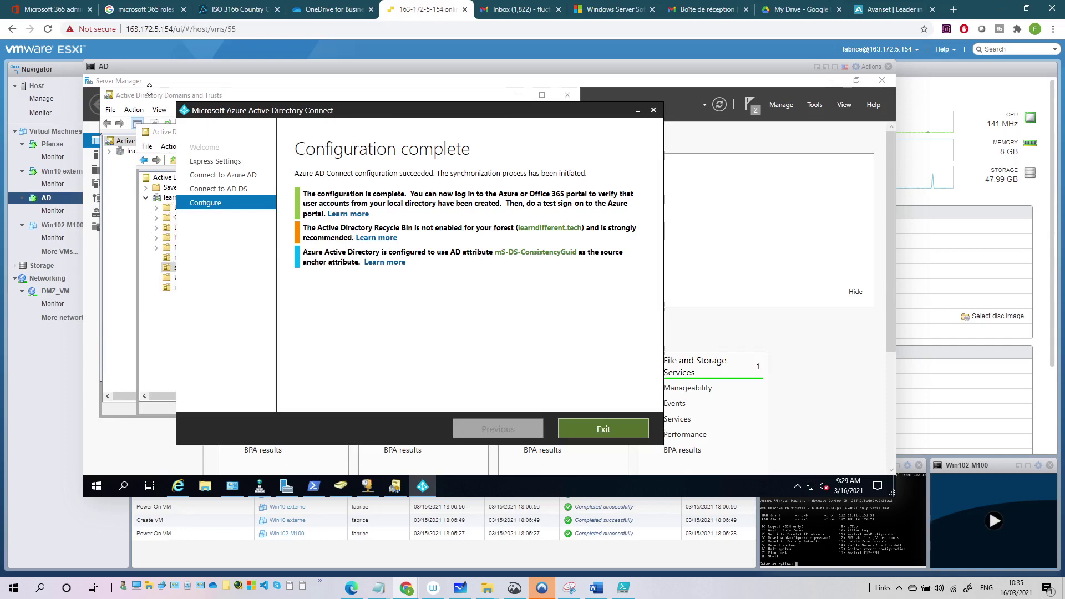
Enable the Recycle Bin for learndifferent (local) in Active Directory Administrative Center, then return to Azure AD Connect.
{"action": "left_click", "coordinate": [816, 105]}
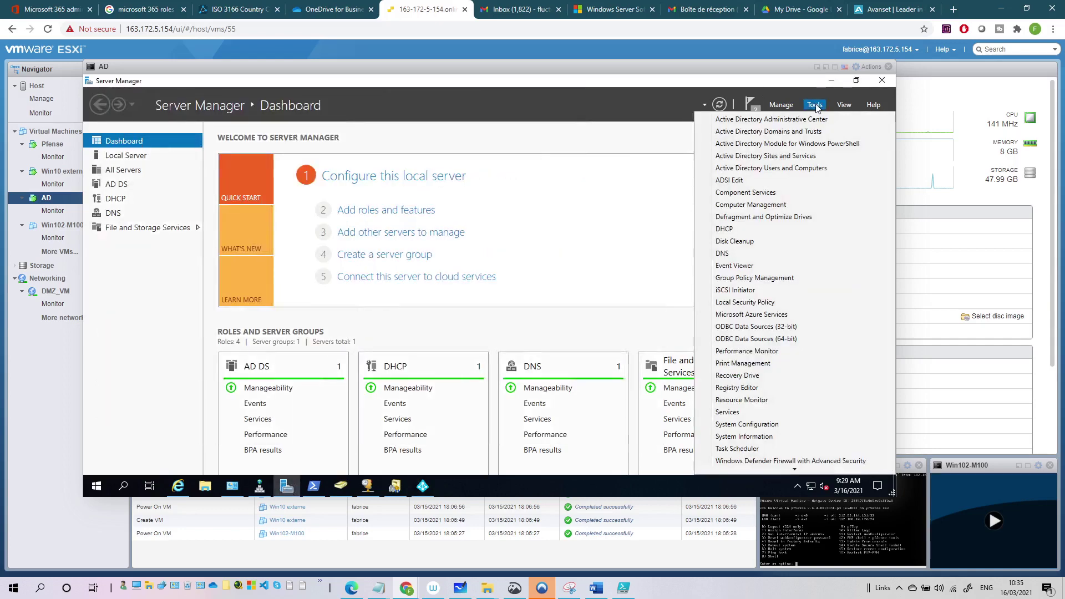
{"action": "left_click", "coordinate": [782, 119]}
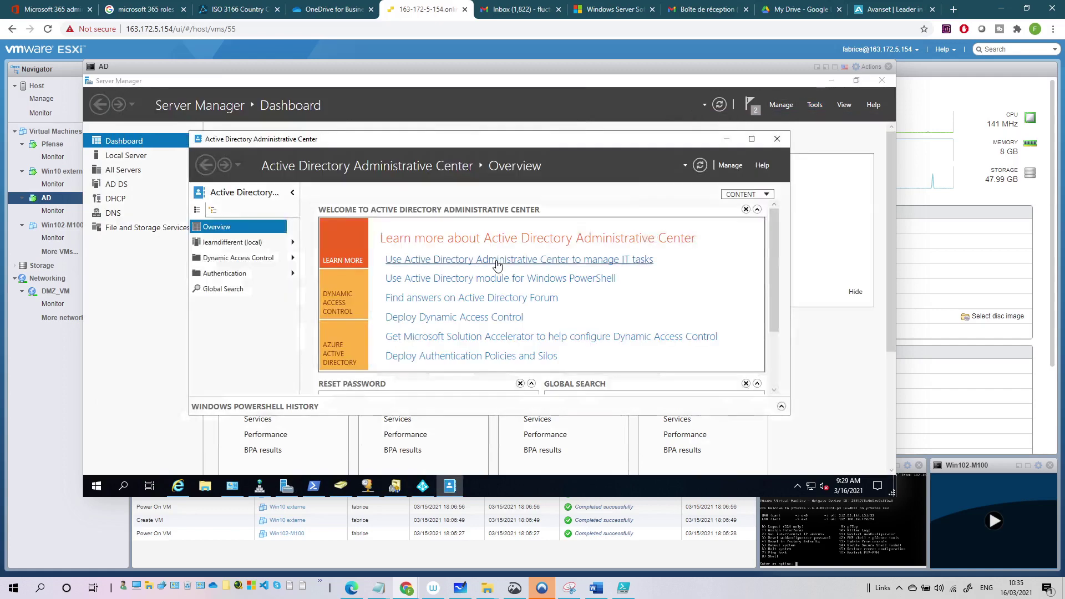
{"action": "left_click", "coordinate": [234, 242]}
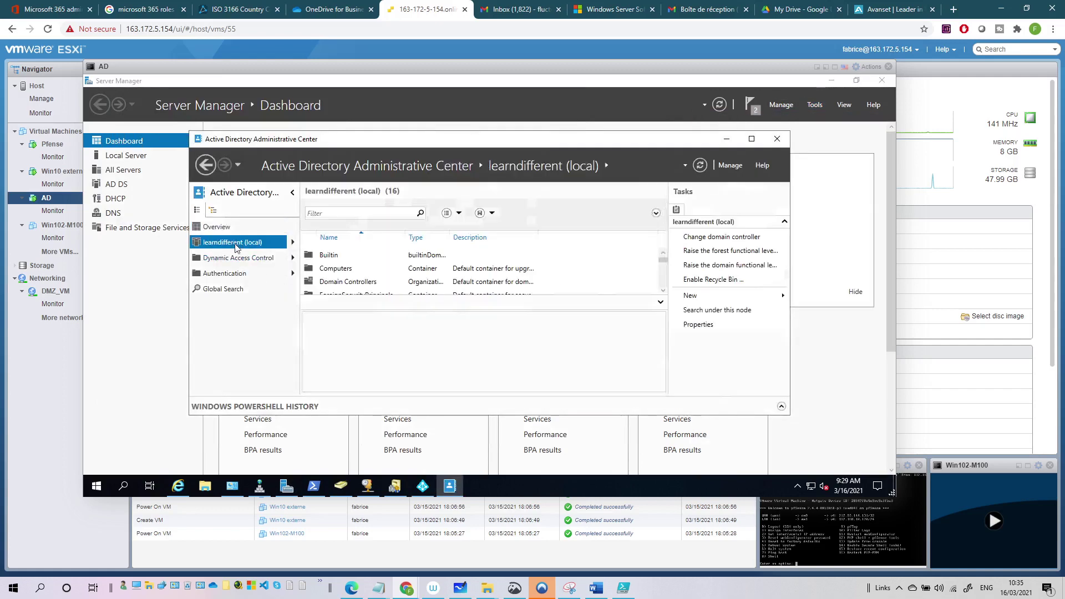
{"action": "left_click", "coordinate": [714, 282]}
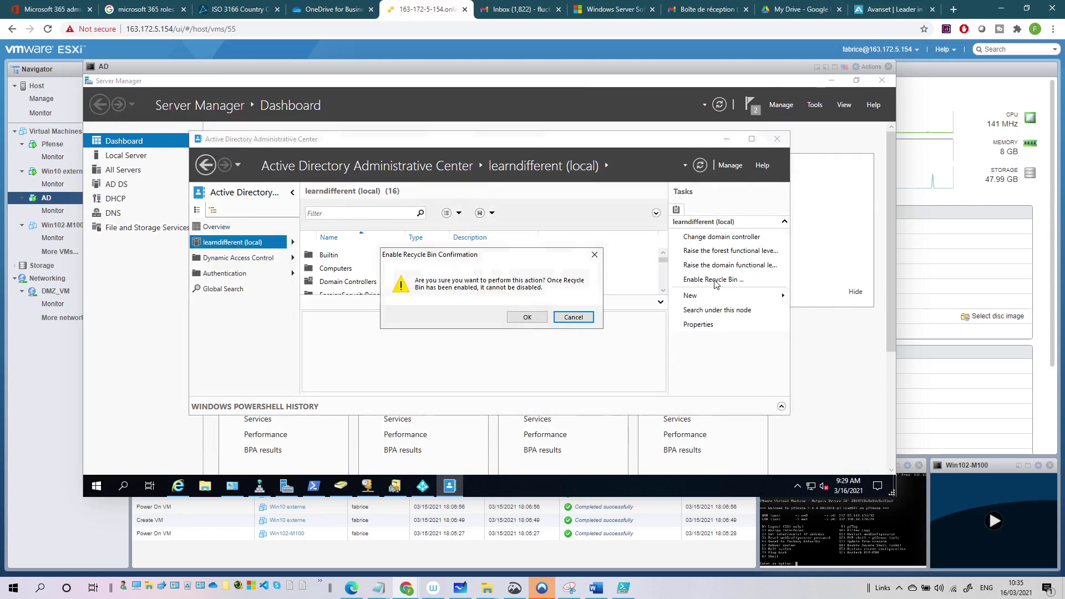
{"action": "left_click", "coordinate": [501, 324]}
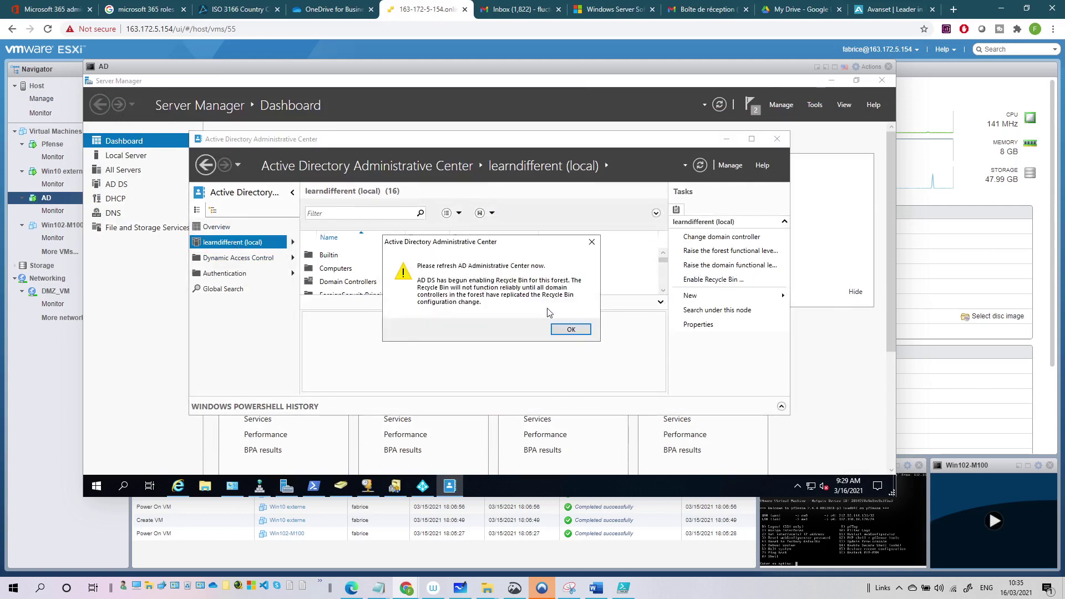
{"action": "left_click", "coordinate": [569, 328]}
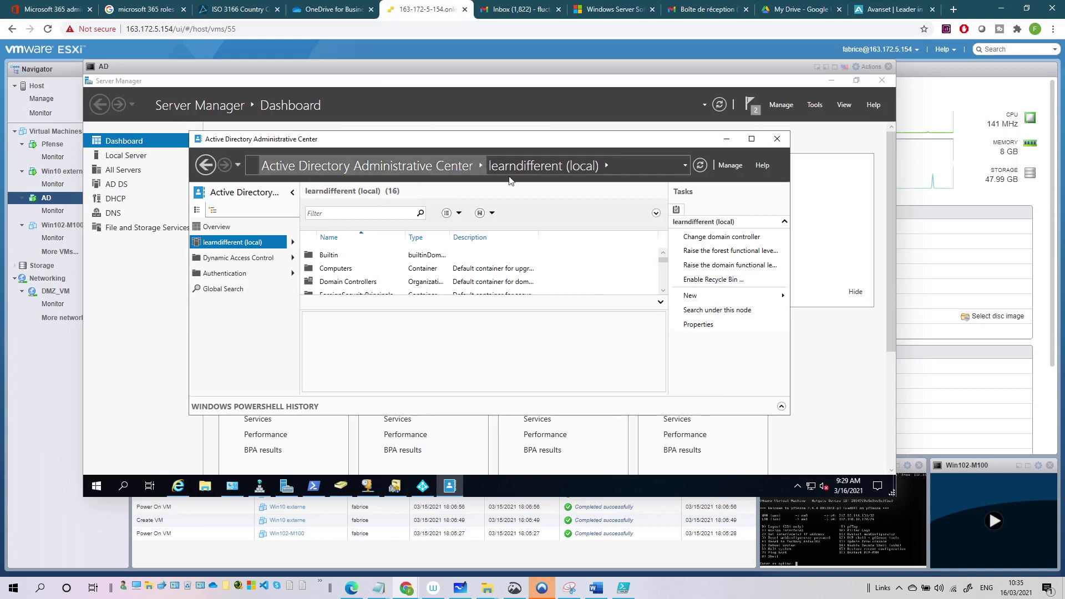
{"action": "left_click", "coordinate": [728, 142]}
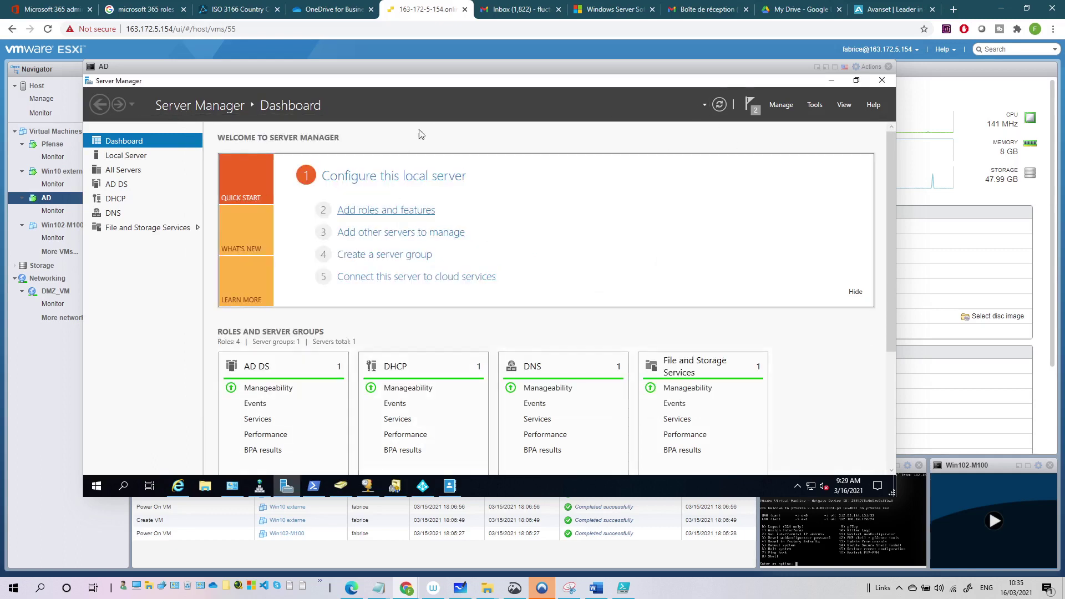
{"action": "left_click", "coordinate": [423, 486]}
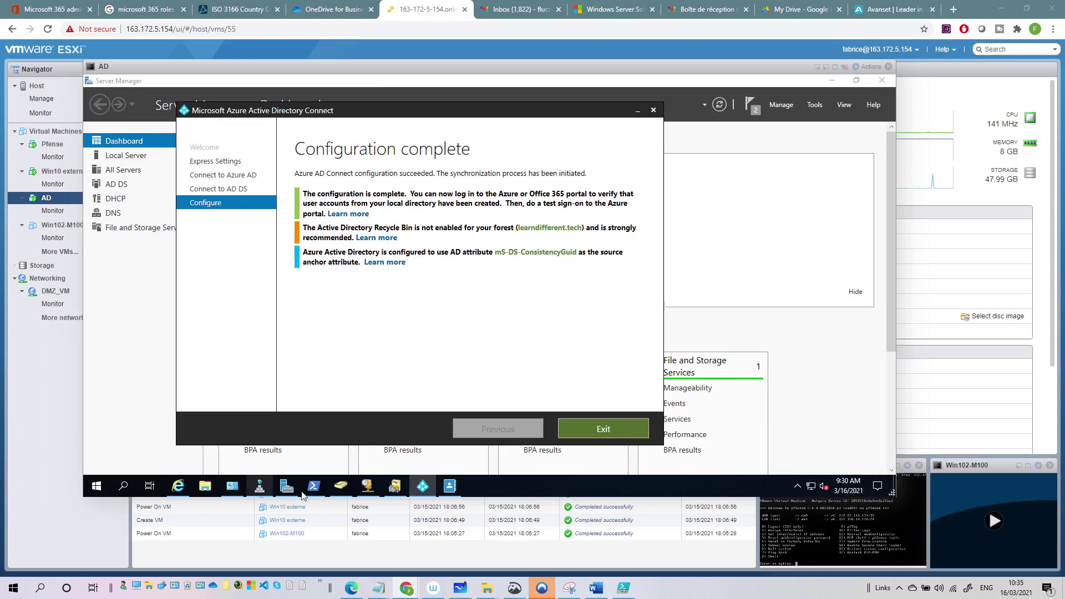
Create a new organizational unit named 'dev' in learndifferent.tech.
{"action": "left_click", "coordinate": [340, 487]}
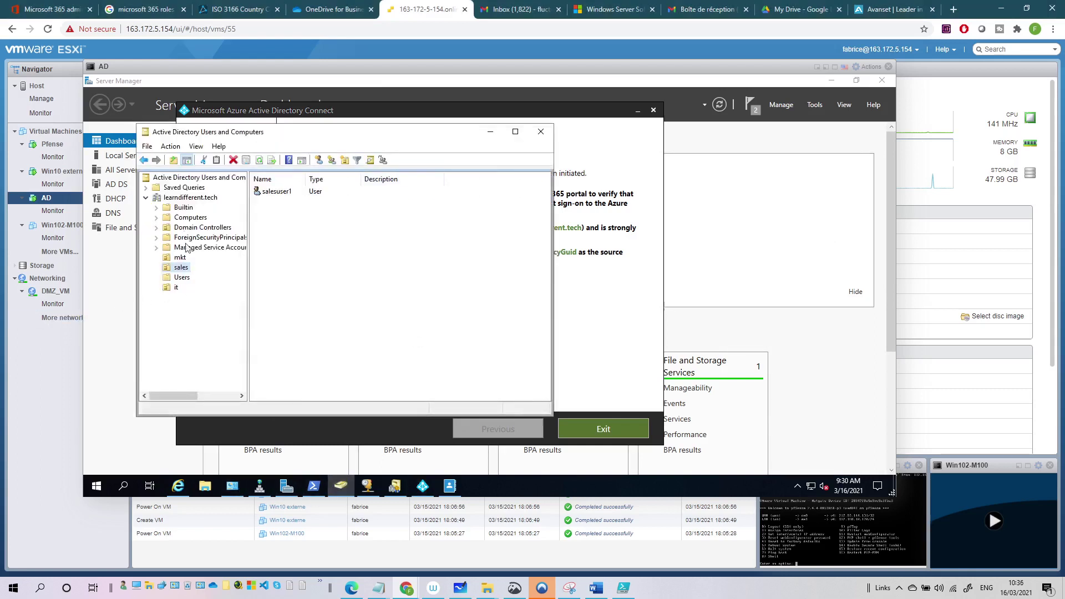
{"action": "left_click", "coordinate": [191, 198]}
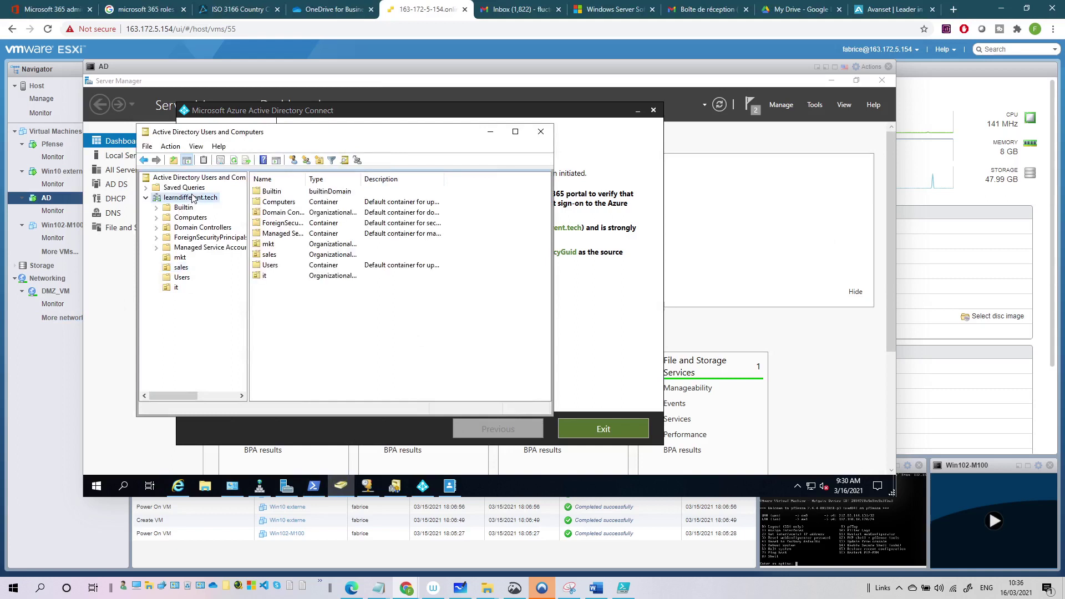
{"action": "left_click", "coordinate": [319, 161]}
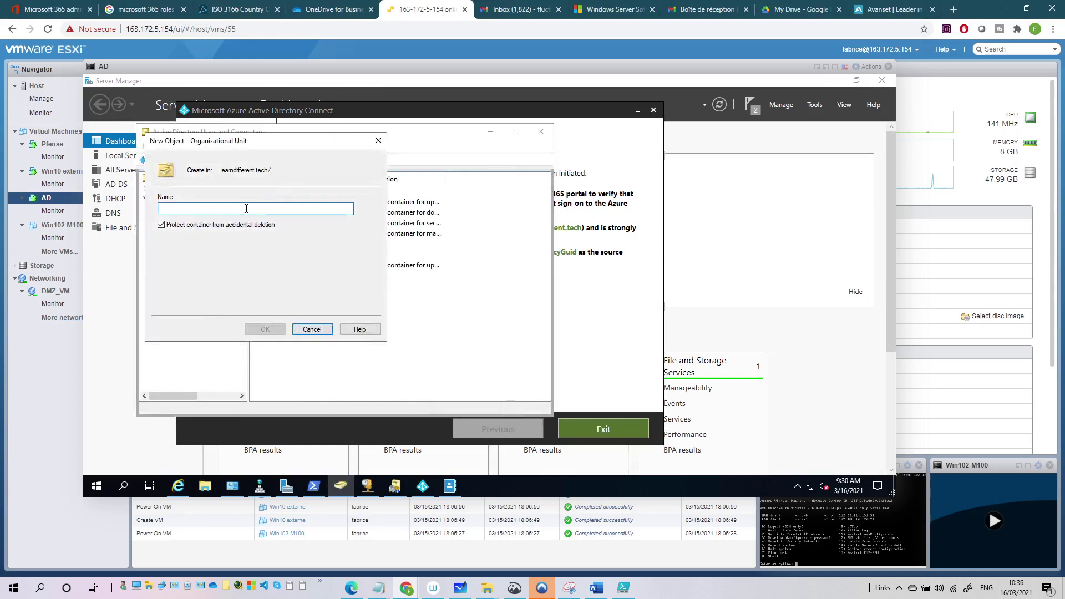
{"action": "type", "text": "de"}
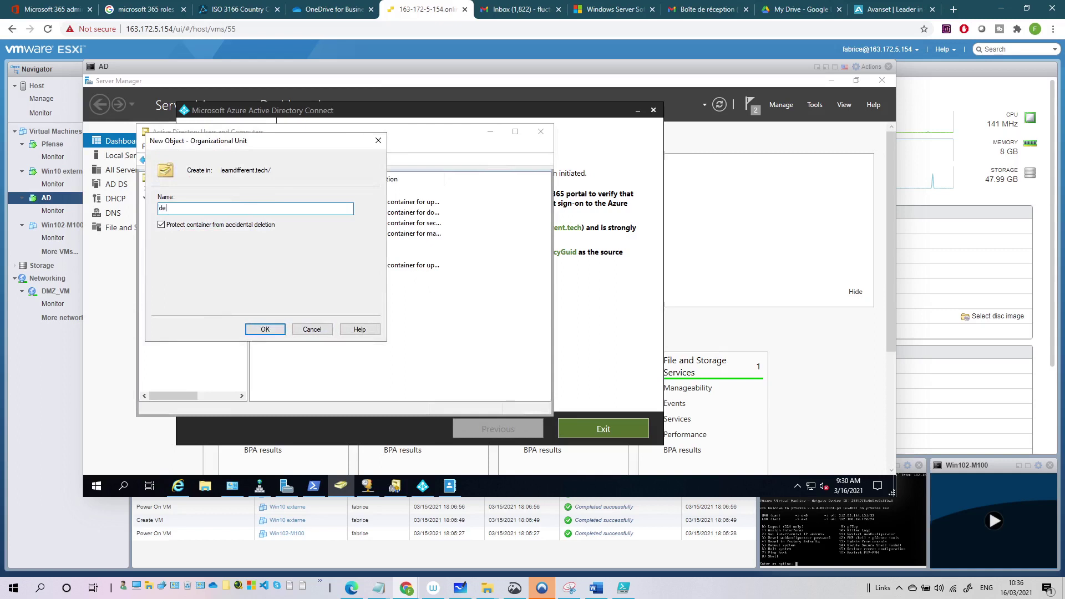
{"action": "type", "text": "v"}
{"action": "left_click", "coordinate": [273, 329]}
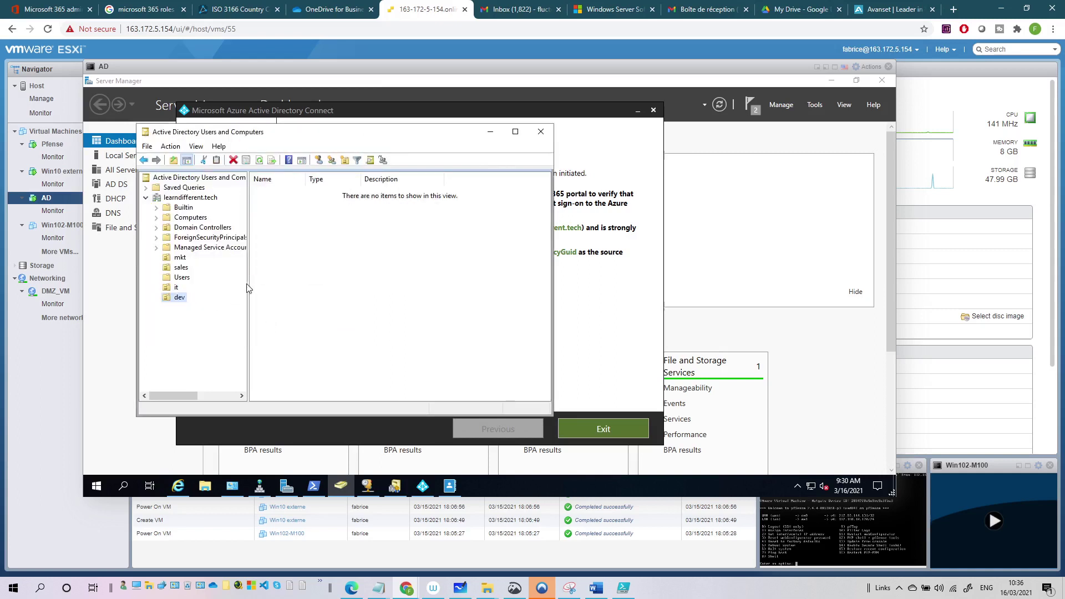
Add user javauser1 in dev, reusing javauser1 as the logon name.
{"action": "left_click", "coordinate": [319, 160]}
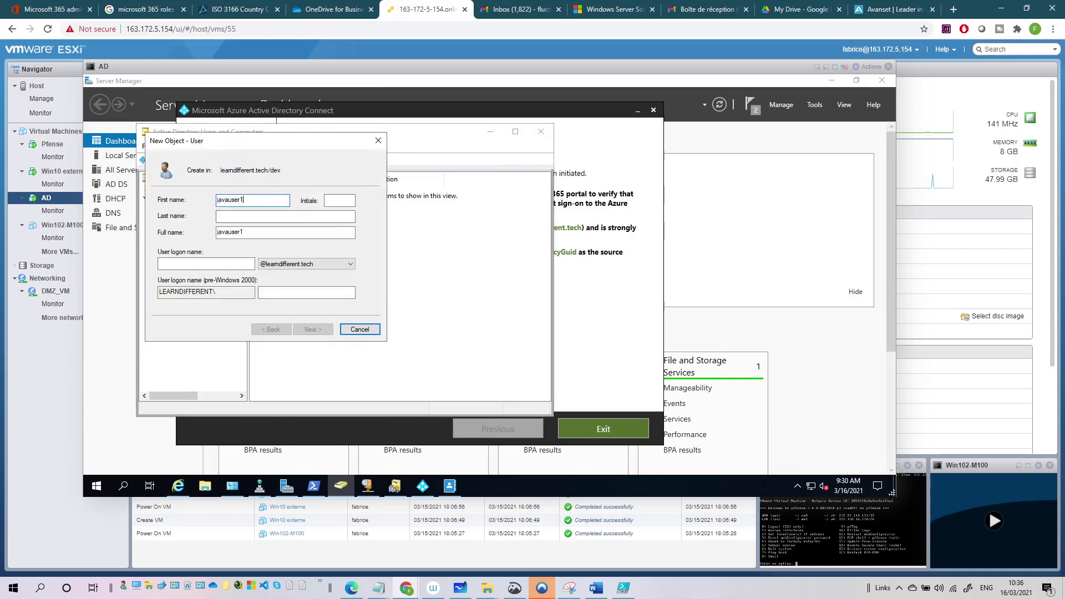
{"action": "double_click", "coordinate": [243, 200]}
{"action": "key", "text": "ctrl+c"}
{"action": "left_click", "coordinate": [233, 263]}
{"action": "key", "text": "ctrl+v"}
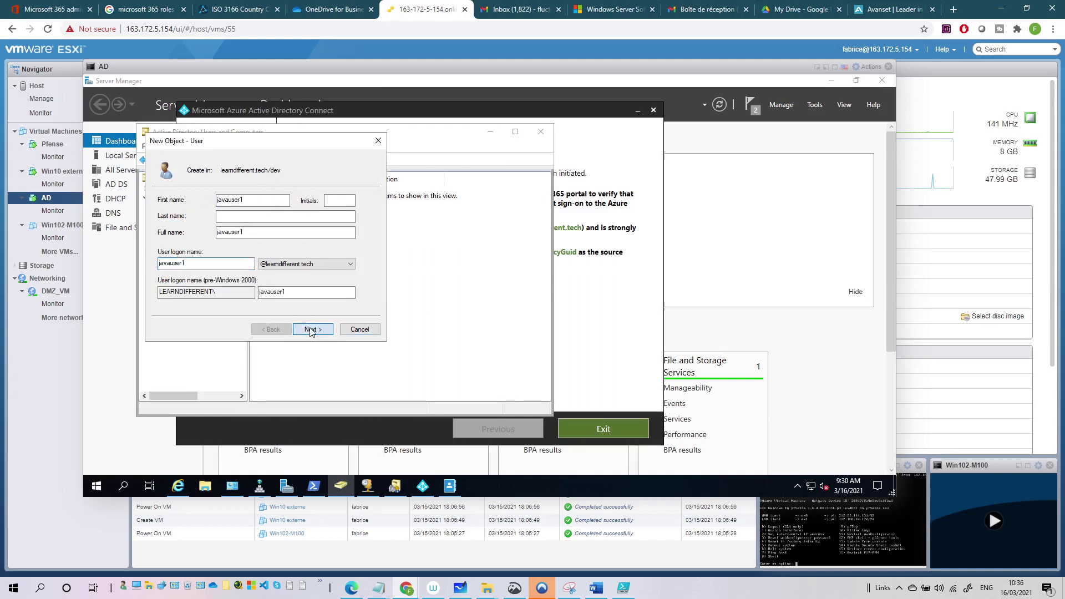
{"action": "left_click", "coordinate": [313, 330]}
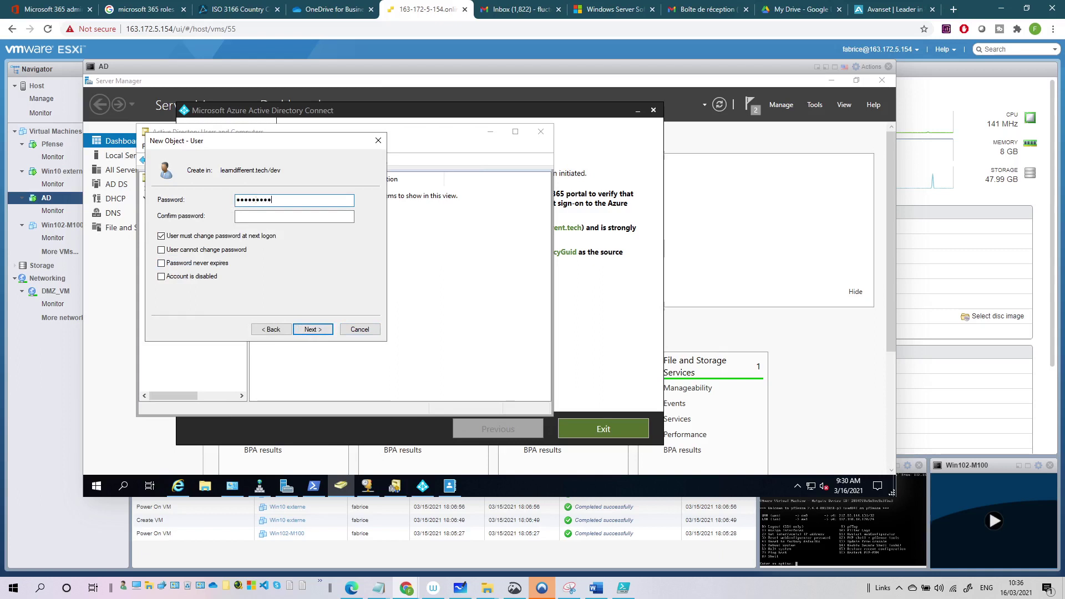
Give javauser1 a password that never expires and can't be changed, finish, and exit Azure AD Connect.
{"action": "type", "text": "••••"}
{"action": "key", "text": "Tab"}
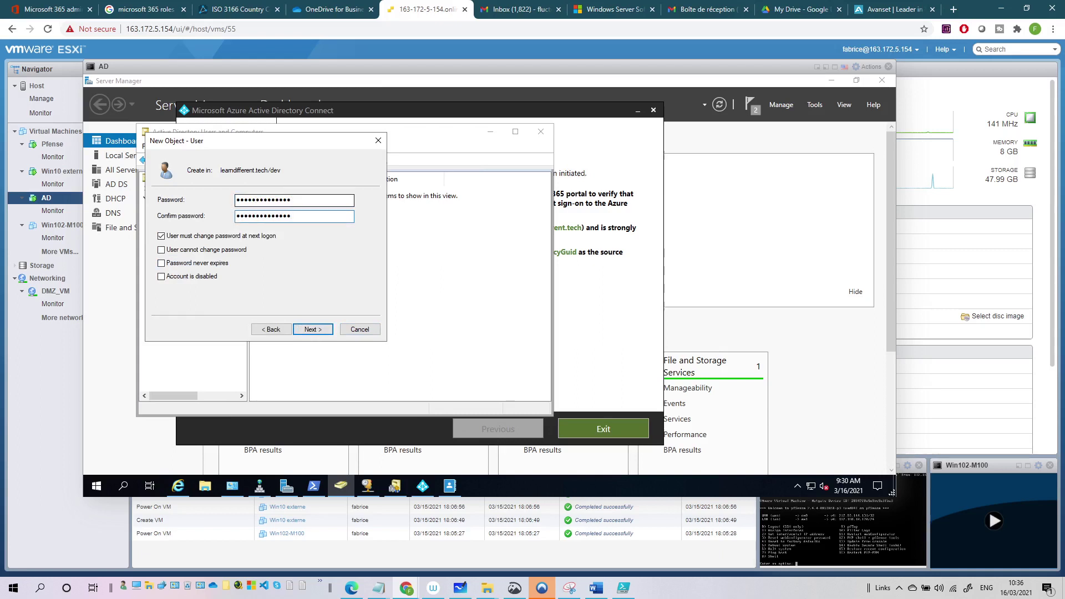
{"action": "left_click", "coordinate": [214, 236]}
{"action": "left_click", "coordinate": [214, 250]}
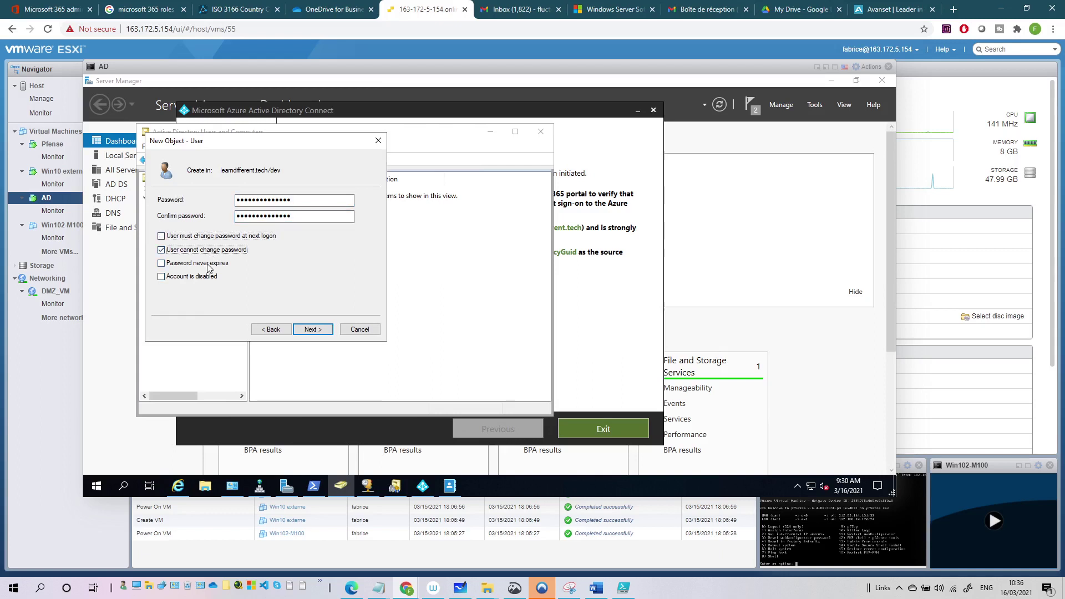
{"action": "left_click", "coordinate": [208, 264]}
{"action": "left_click", "coordinate": [313, 329]}
{"action": "left_click", "coordinate": [314, 331]}
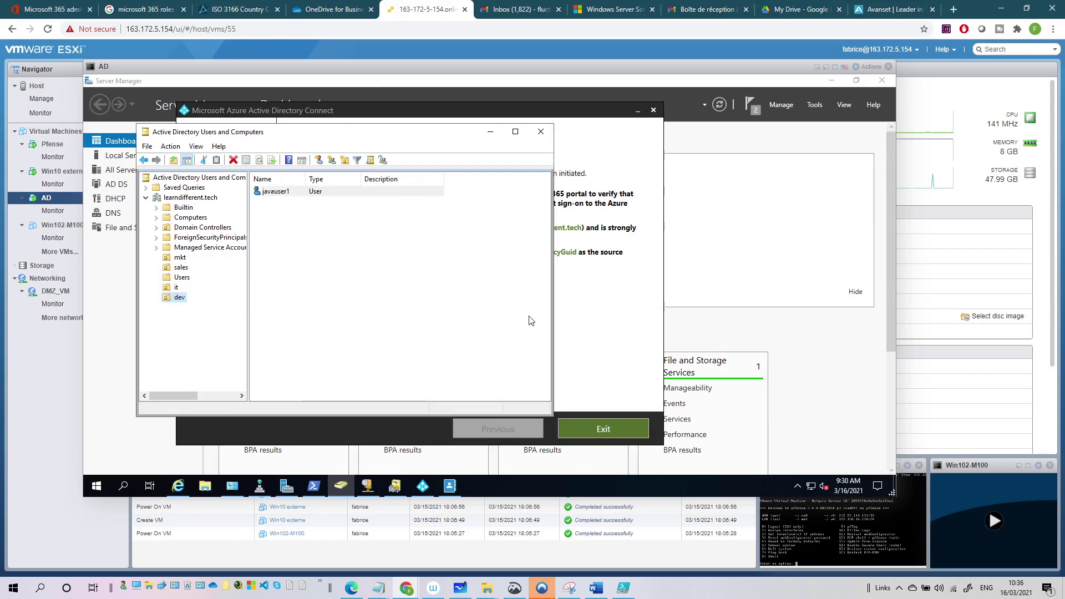
{"action": "left_click", "coordinate": [604, 429]}
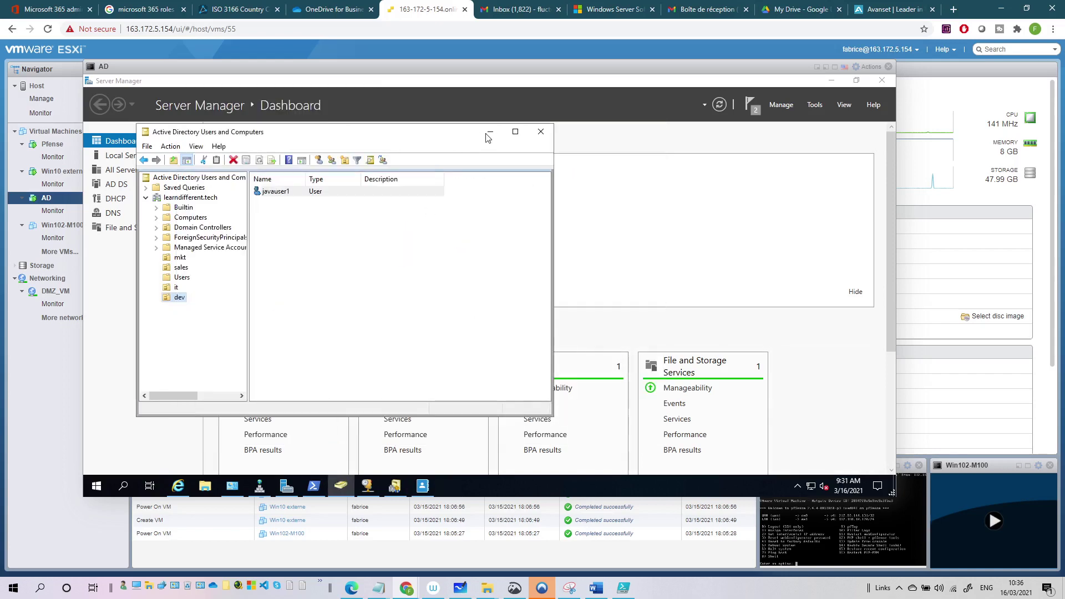
Minimize ADUC and Server Manager, close Domains and Trusts, DNS and DHCP, and relaunch Azure AD Connect.
{"action": "left_click", "coordinate": [490, 131]}
{"action": "left_click", "coordinate": [831, 80]}
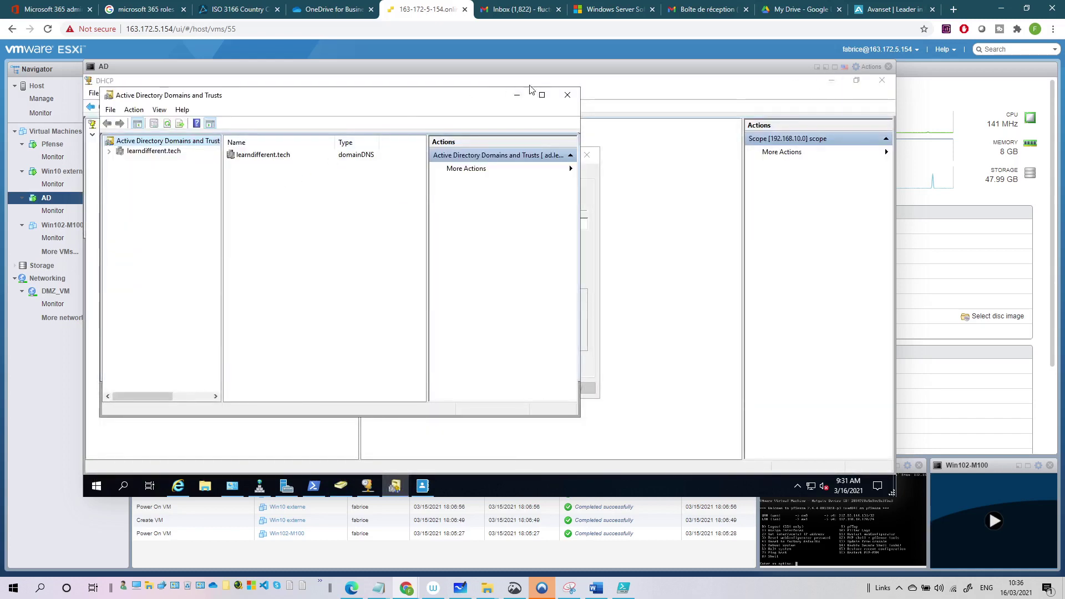
{"action": "left_click", "coordinate": [567, 94]}
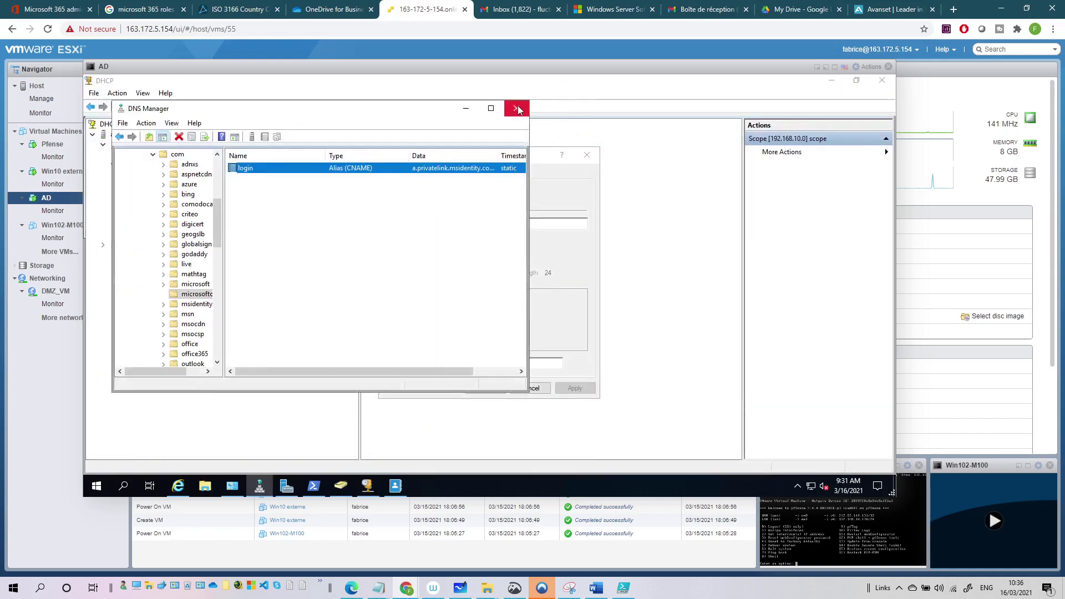
{"action": "left_click", "coordinate": [516, 108]}
{"action": "left_click", "coordinate": [587, 156]}
{"action": "left_click", "coordinate": [882, 81]}
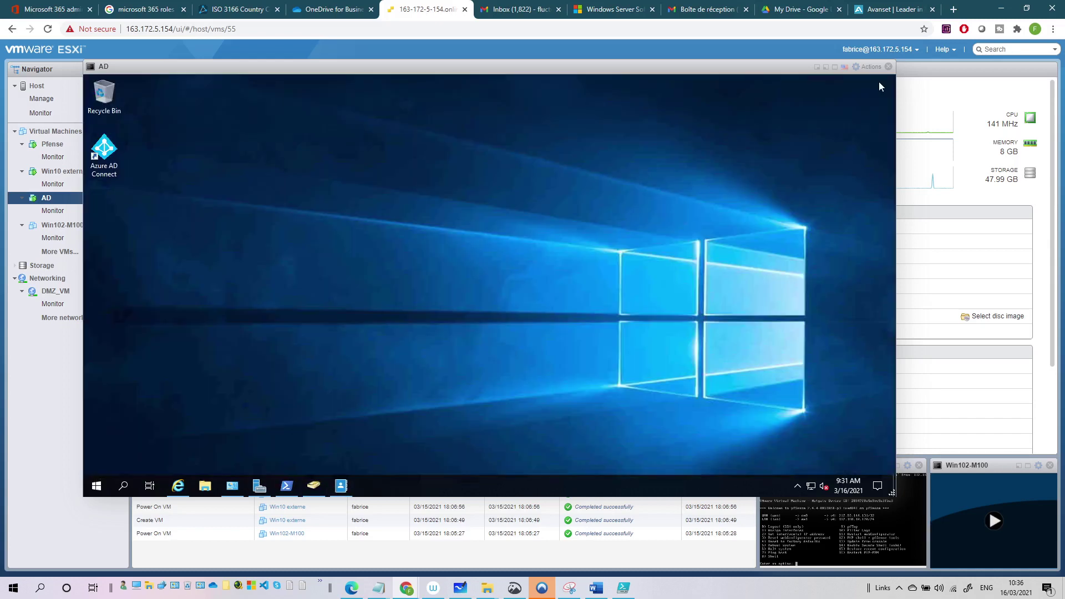
{"action": "double_click", "coordinate": [104, 150]}
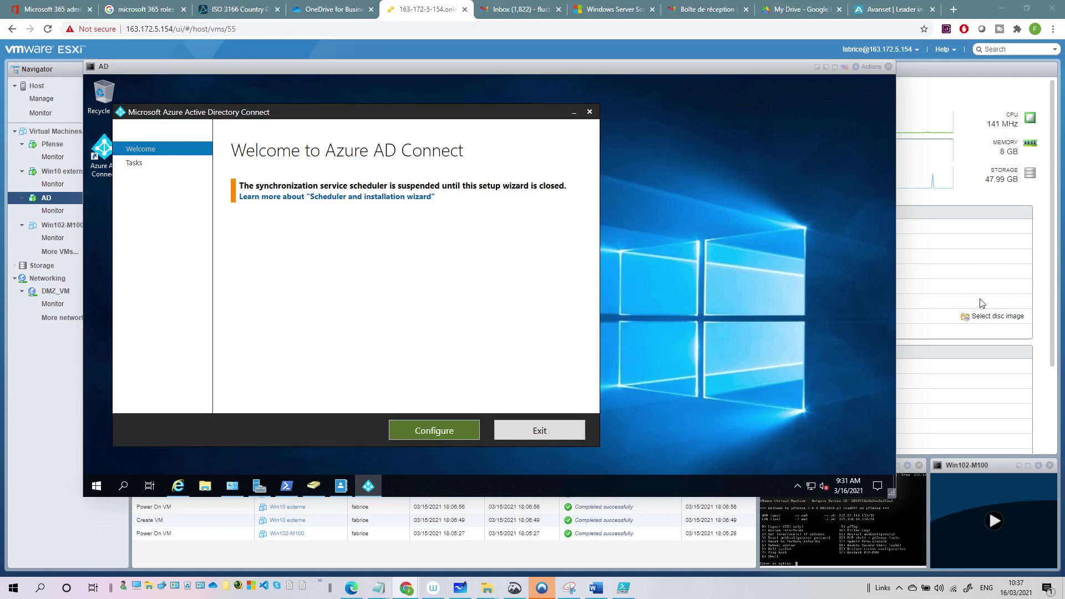
View Azure AD Connect's current configuration, noting password writeback is disabled, then go back.
{"action": "left_click", "coordinate": [445, 431]}
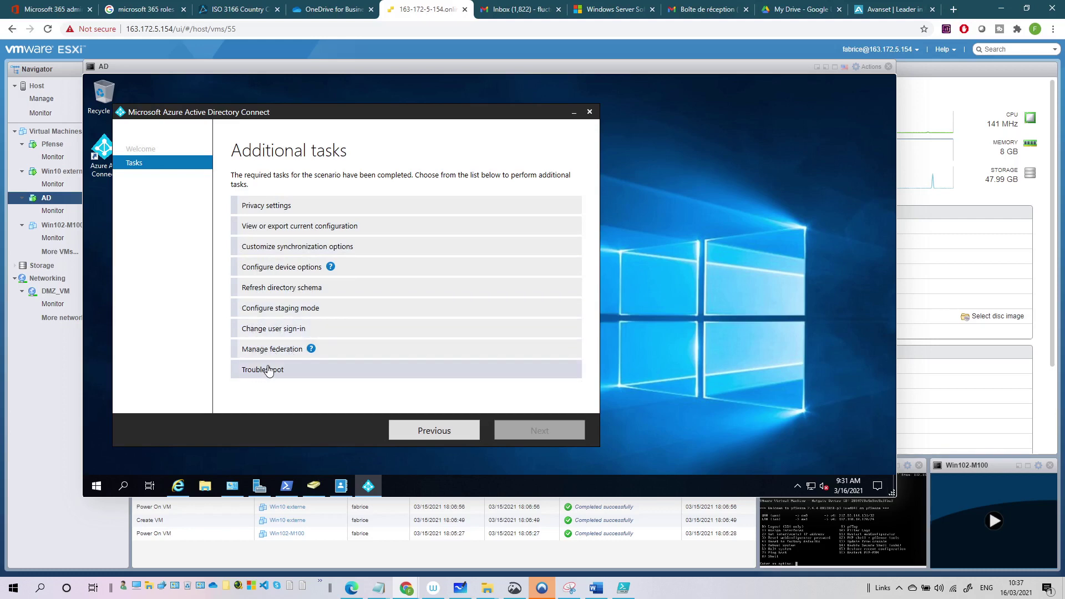
{"action": "left_click", "coordinate": [304, 232]}
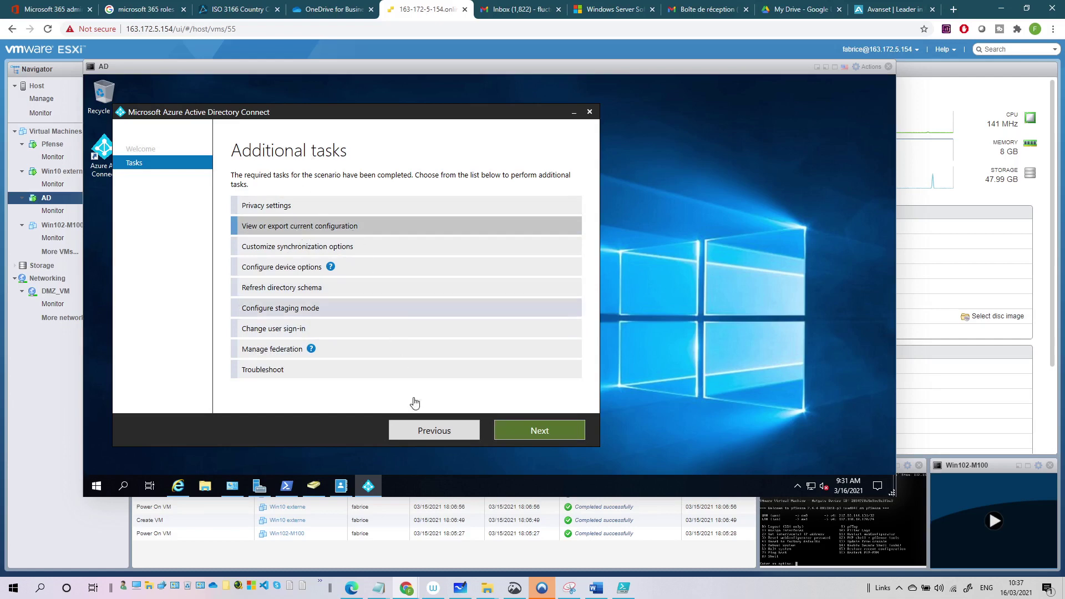
{"action": "left_click", "coordinate": [551, 434]}
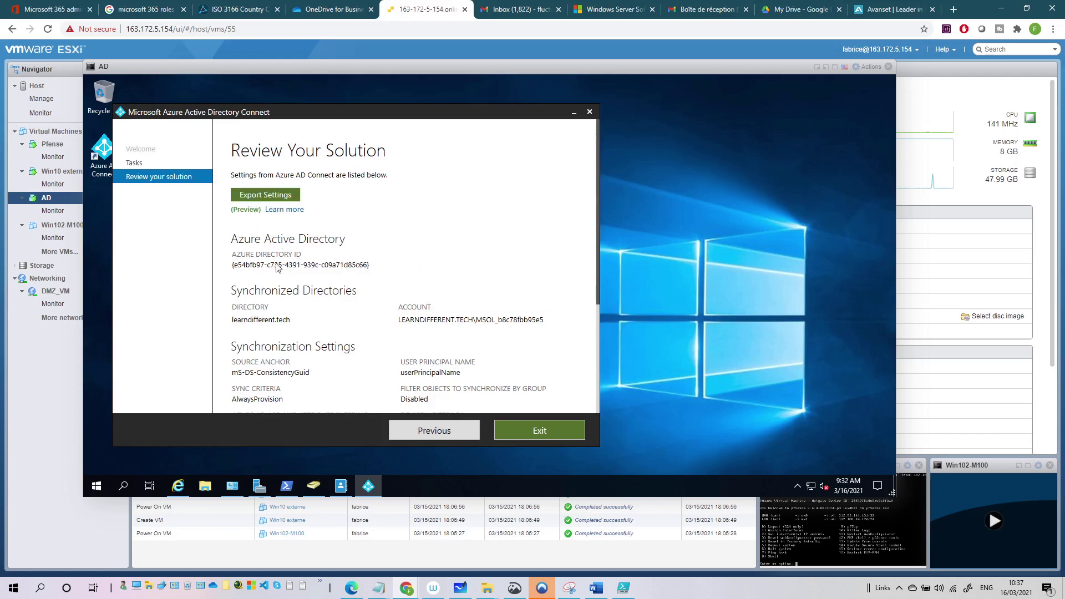
{"action": "scroll", "coordinate": [279, 266], "scroll_direction": "down", "scroll_amount": 3}
{"action": "scroll", "coordinate": [353, 253], "scroll_direction": "up", "scroll_amount": 2}
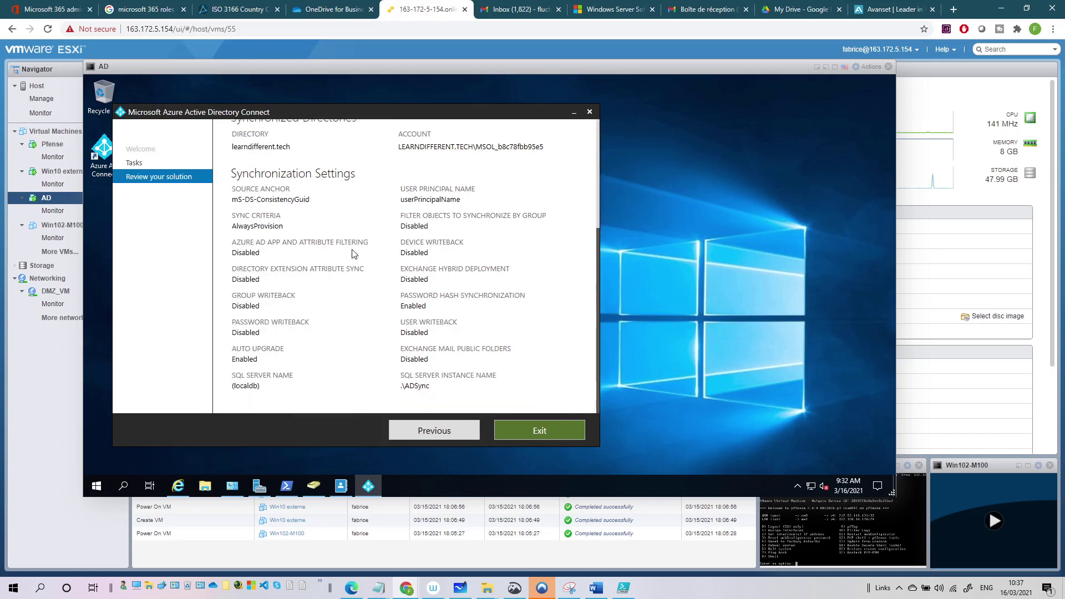
{"action": "scroll", "coordinate": [352, 254], "scroll_direction": "up", "scroll_amount": 2}
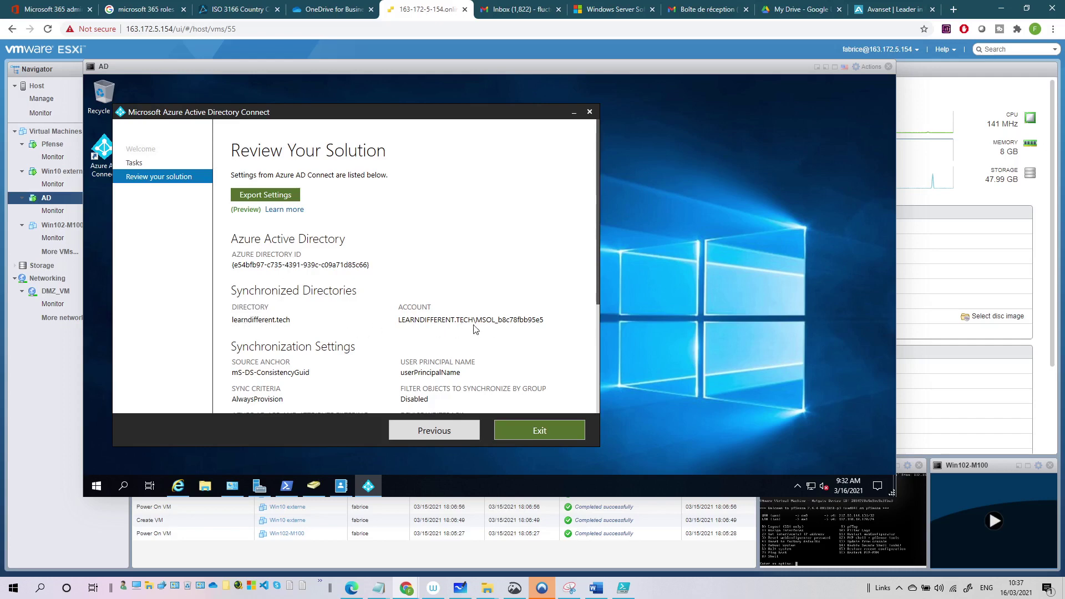
{"action": "scroll", "coordinate": [328, 326], "scroll_direction": "down", "scroll_amount": 1}
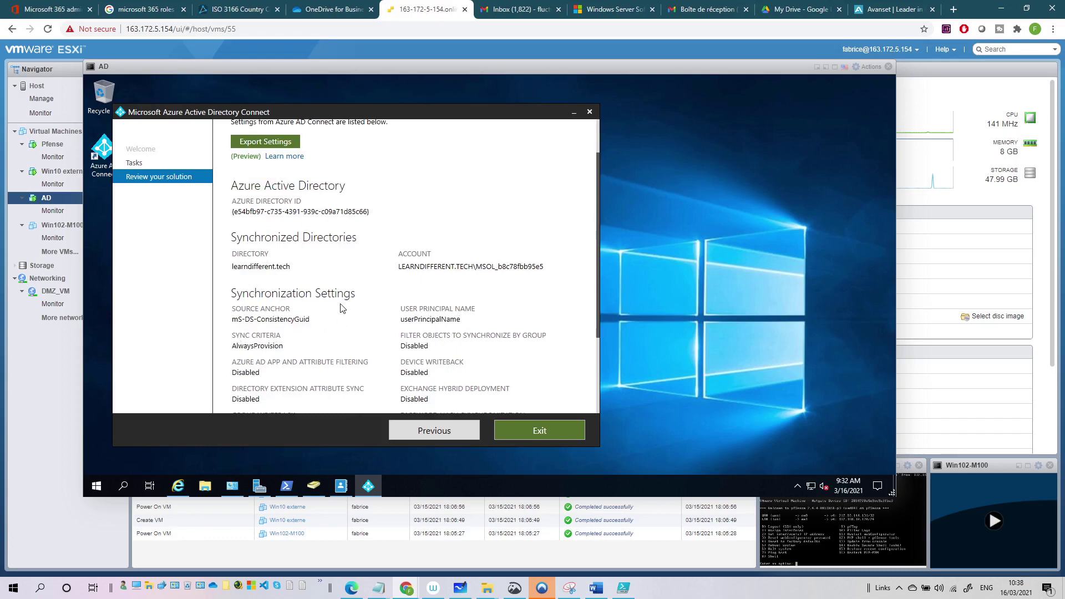
{"action": "scroll", "coordinate": [438, 315], "scroll_direction": "down", "scroll_amount": 1}
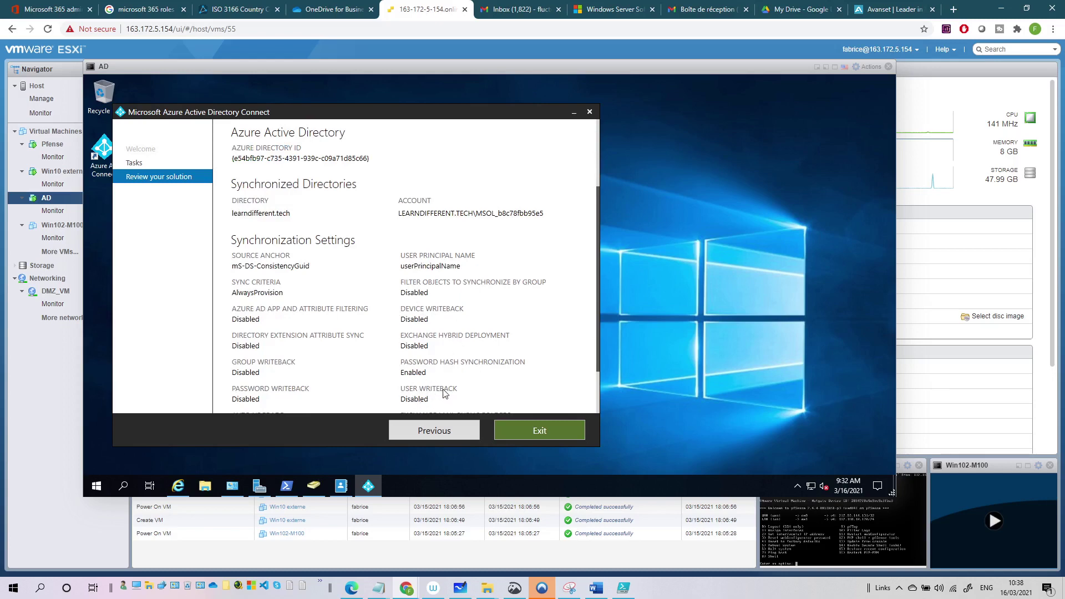
{"action": "scroll", "coordinate": [282, 309], "scroll_direction": "down", "scroll_amount": 2}
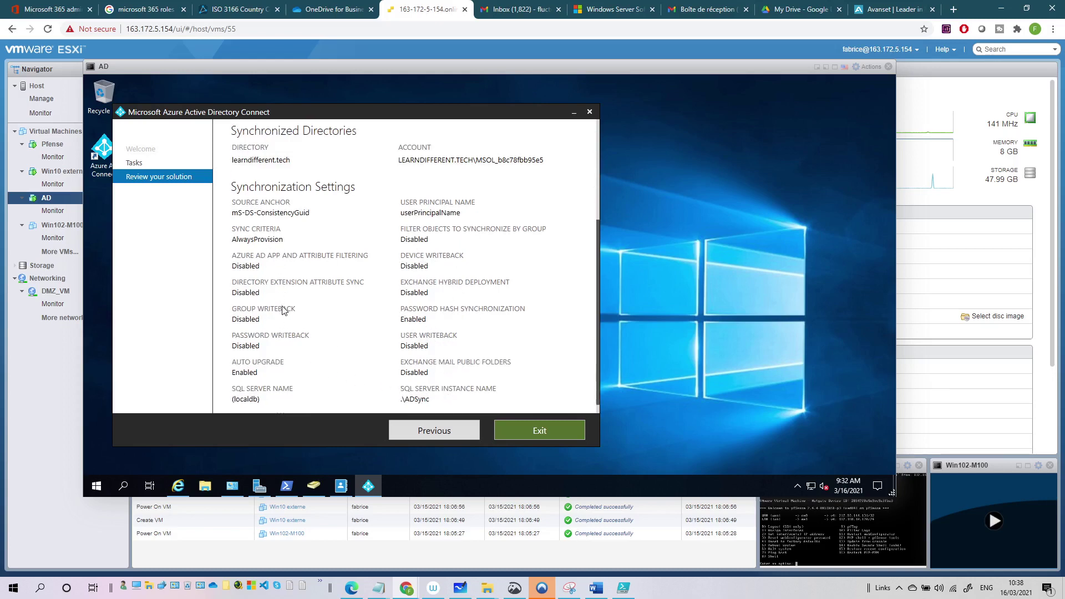
{"action": "scroll", "coordinate": [287, 302], "scroll_direction": "down", "scroll_amount": 1}
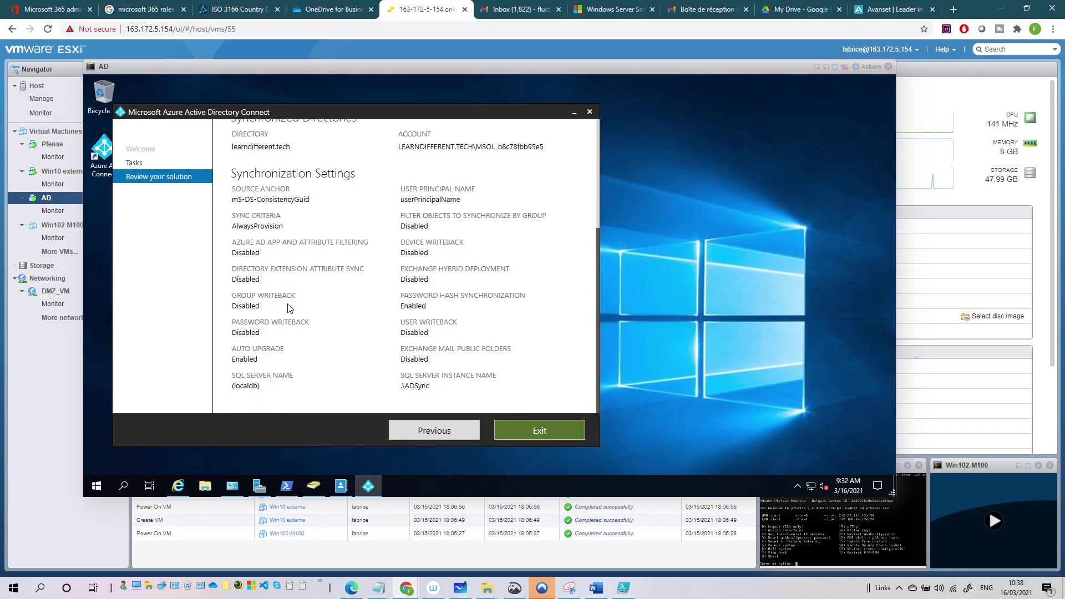
{"action": "left_click", "coordinate": [442, 436]}
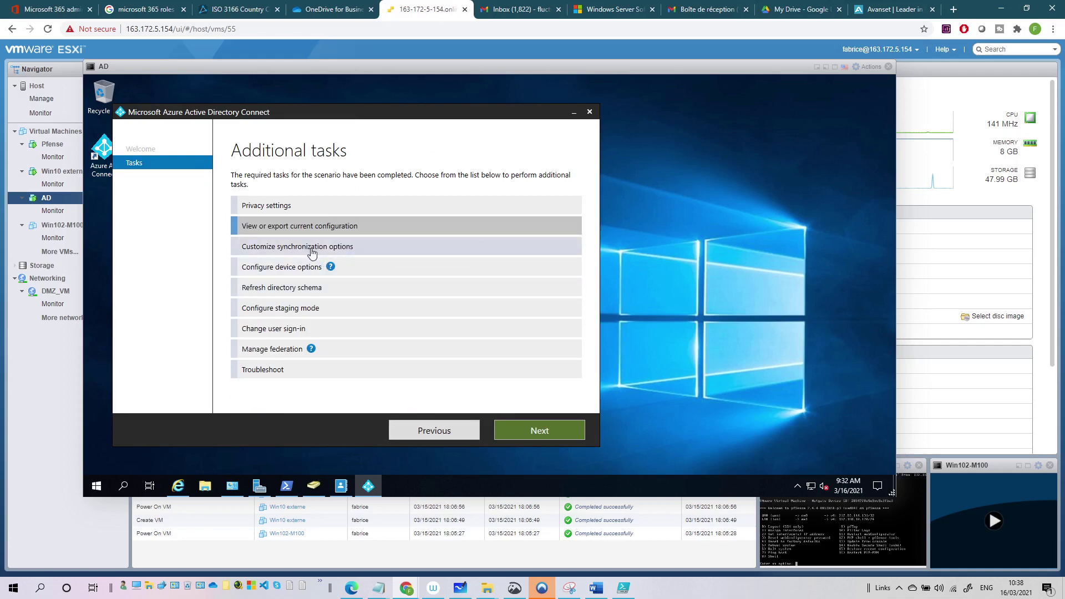
Choose 'Customize synchronization options' and submit the Azure AD global admin password.
{"action": "left_click", "coordinate": [292, 250]}
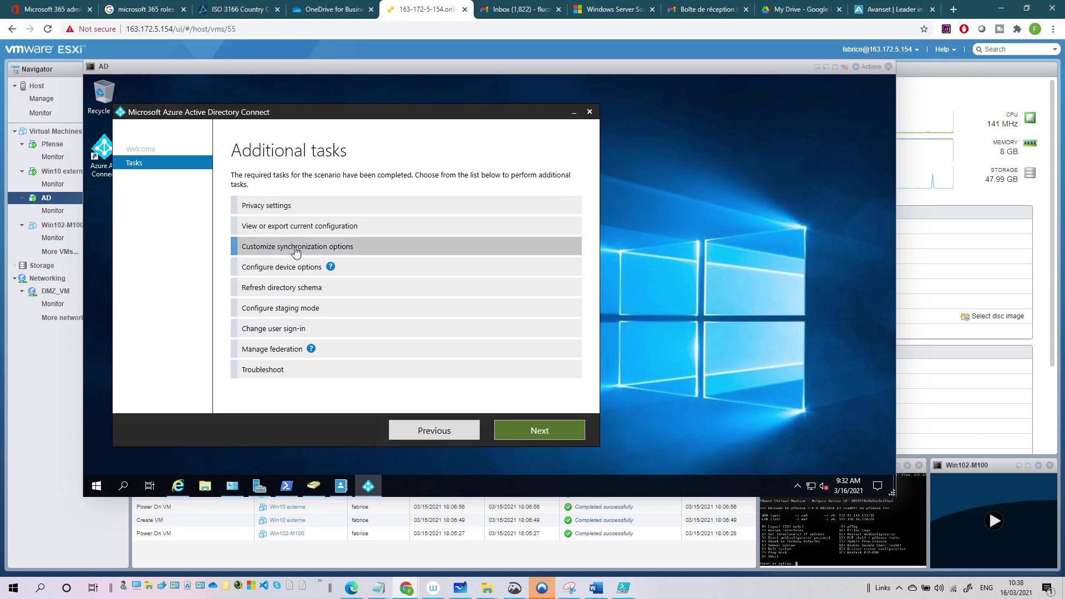
{"action": "left_click", "coordinate": [520, 426]}
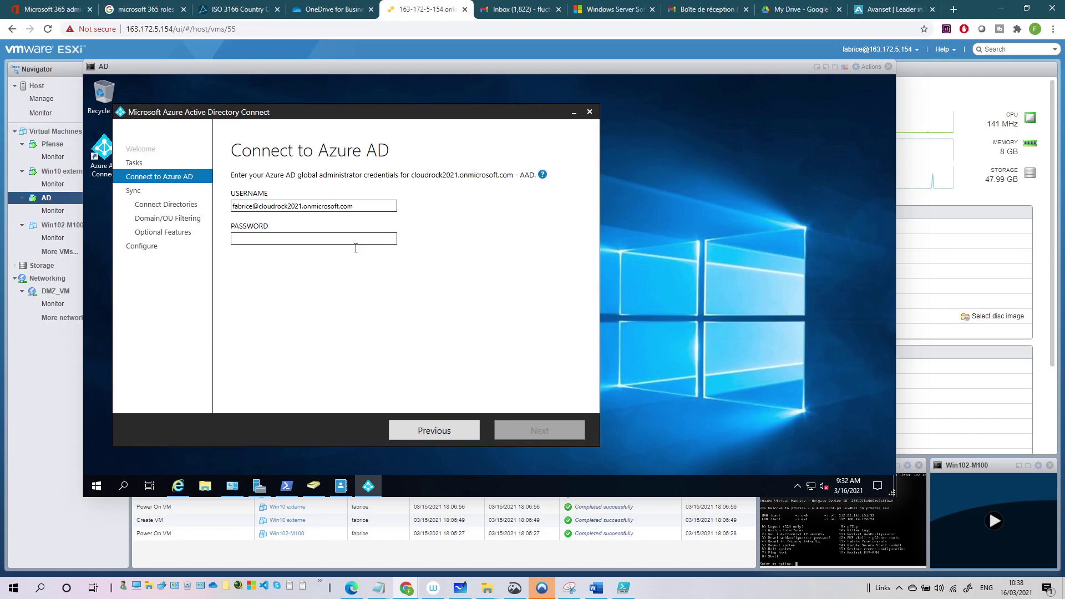
{"action": "left_click", "coordinate": [282, 239]}
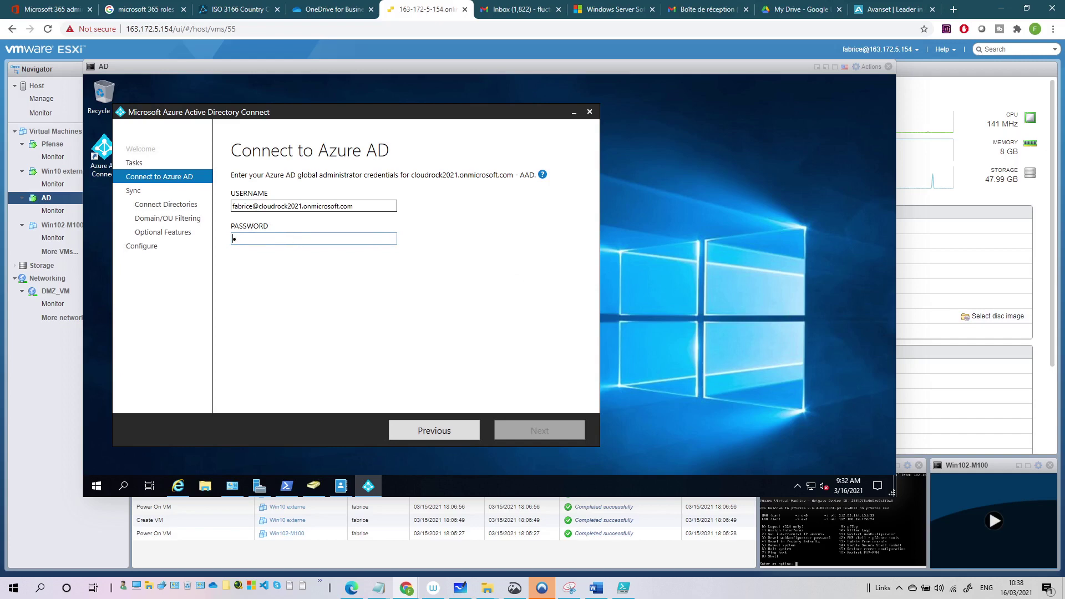
{"action": "type", "text": "••••••••"}
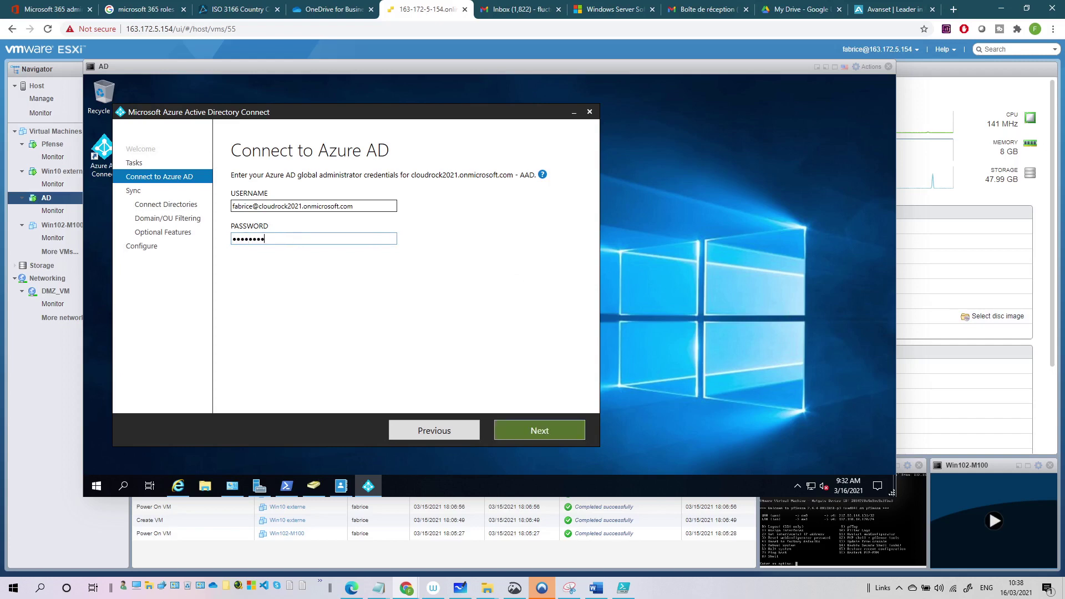
{"action": "type", "text": "••"}
{"action": "left_click", "coordinate": [500, 427]}
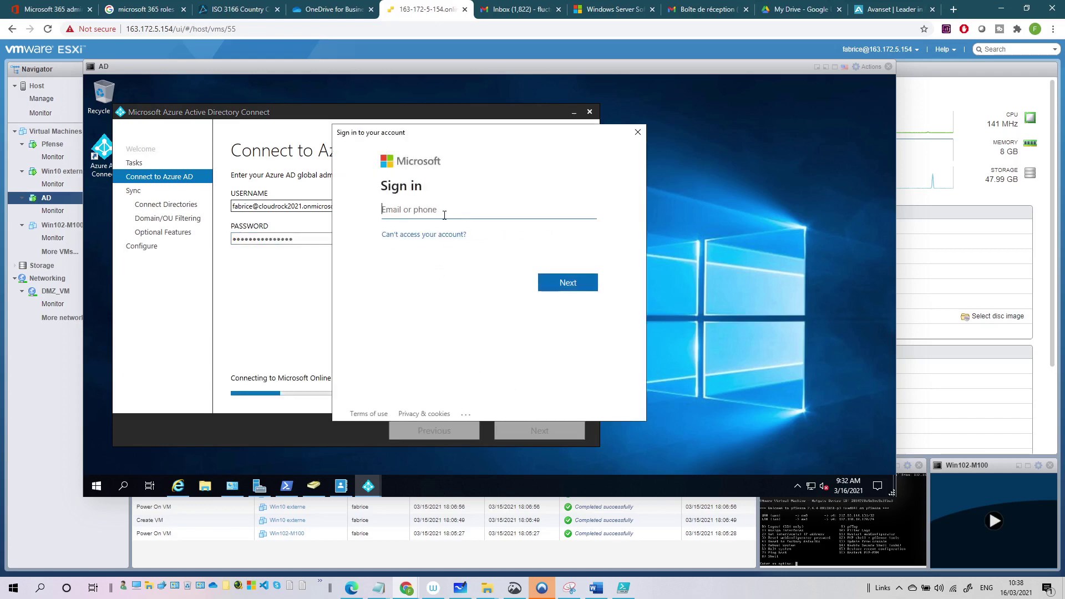
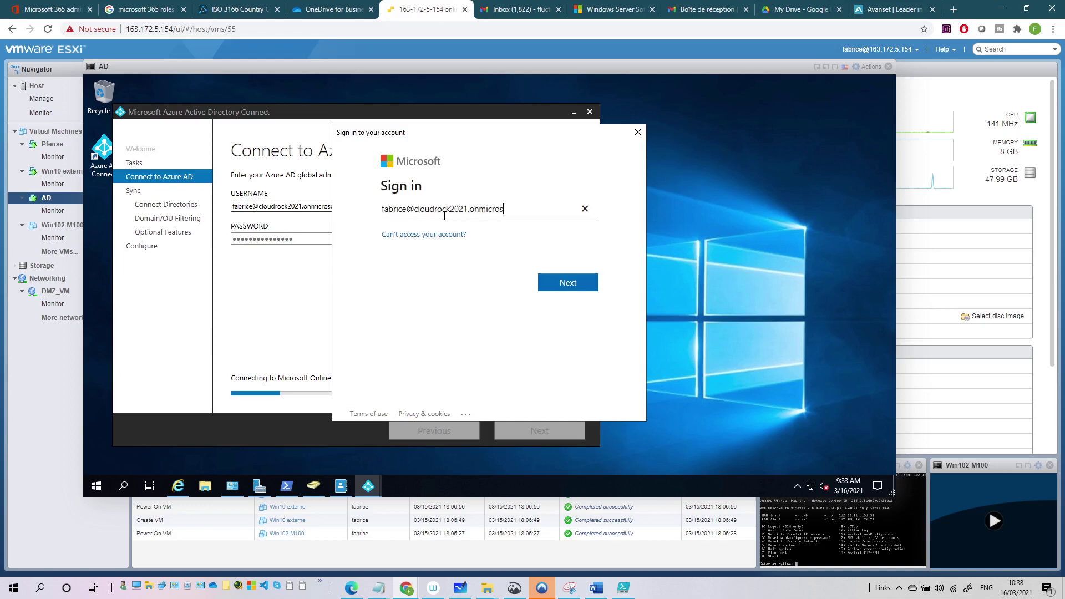
Sign in with the tenant's global admin email and password to reach Connect your directories.
{"action": "key", "text": "Tab"}
{"action": "left_click", "coordinate": [572, 283]}
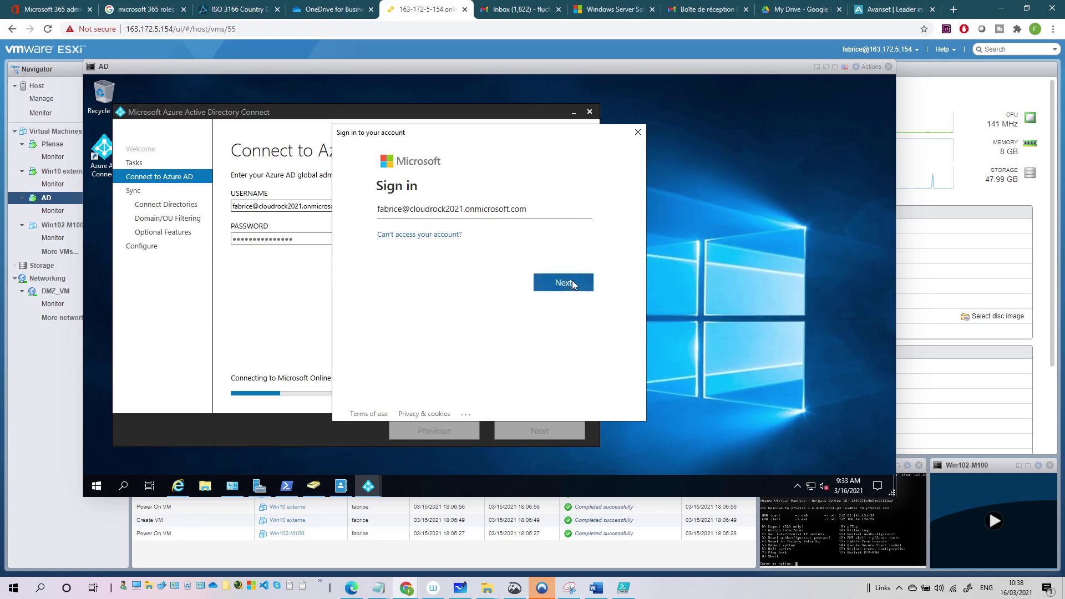
{"action": "type", "text": "•••••"}
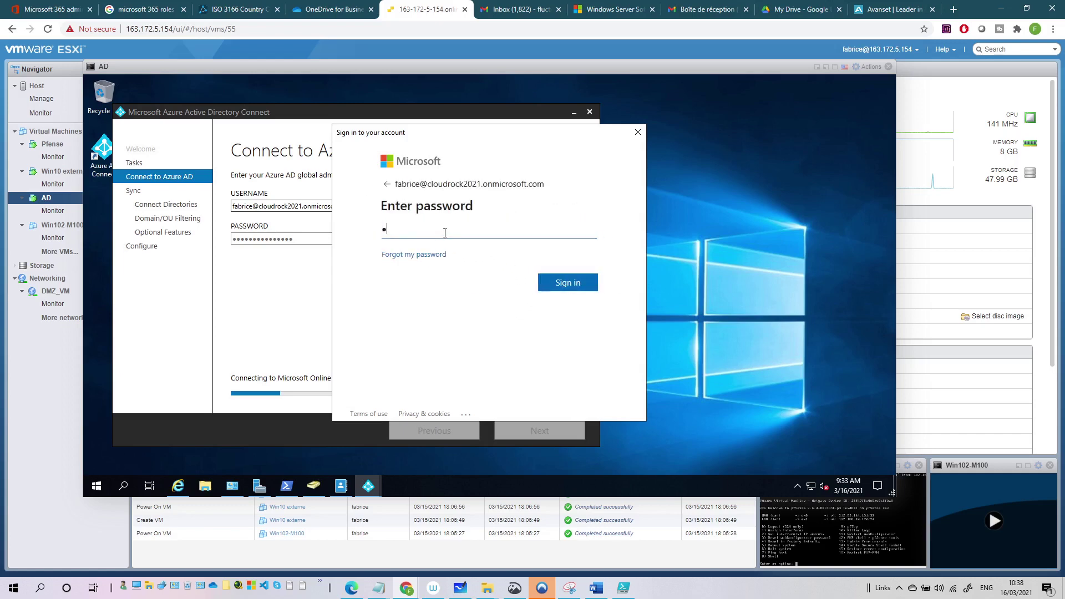
{"action": "type", "text": "••••••••"}
{"action": "key", "text": "Return"}
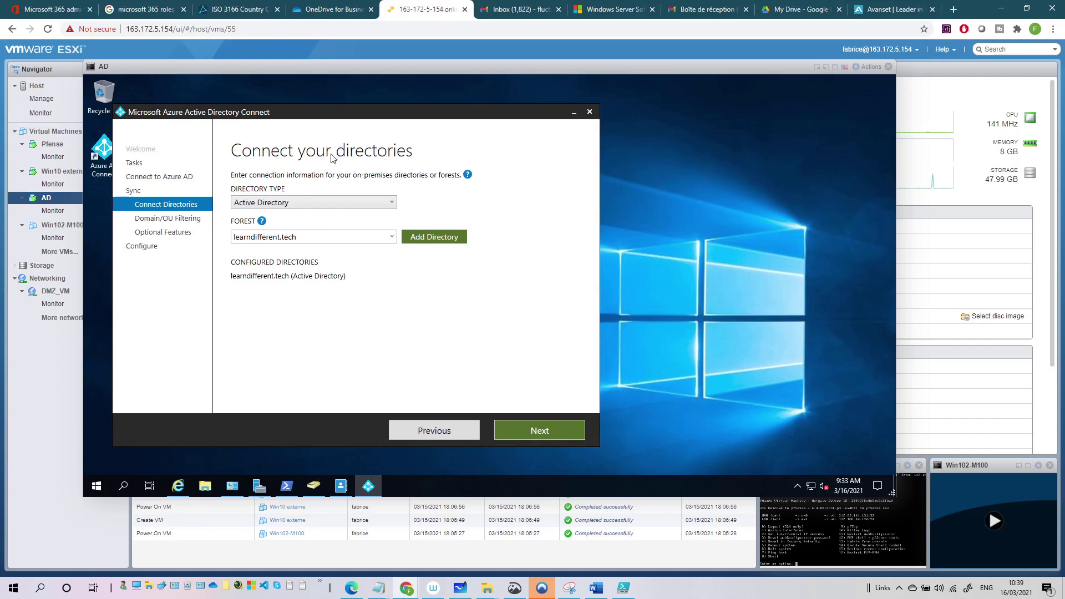
Keep Active Directory as the directory type and continue to Domain and OU filtering.
{"action": "left_click", "coordinate": [268, 205]}
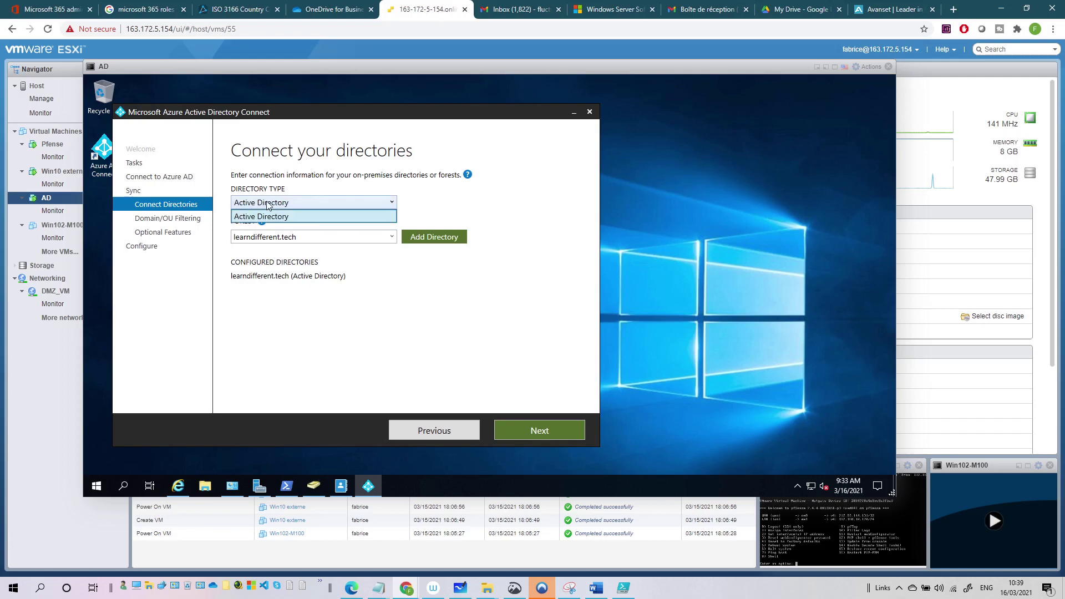
{"action": "left_click", "coordinate": [267, 205]}
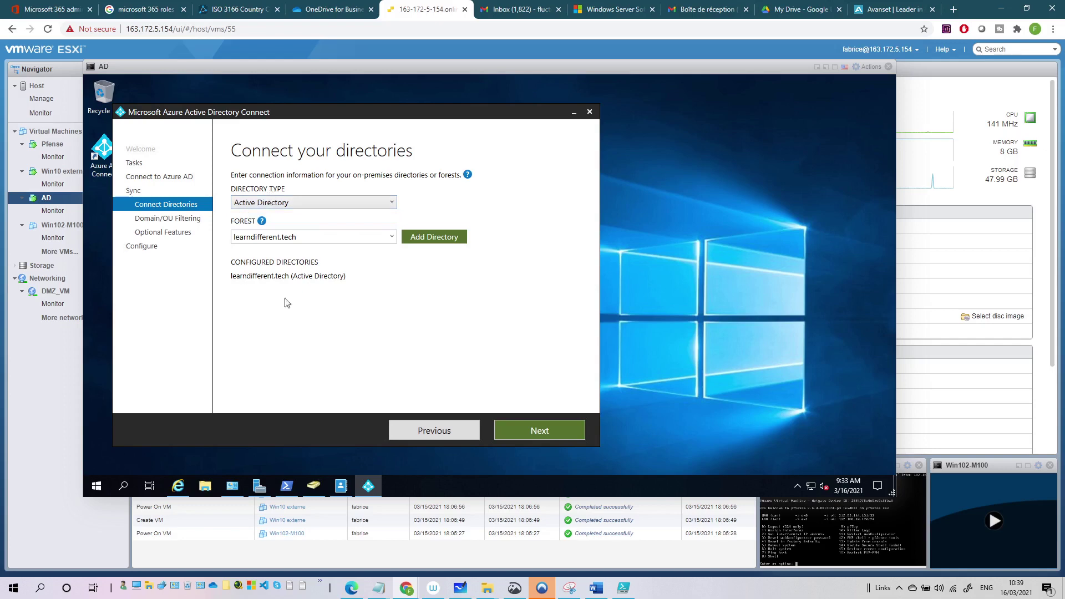
{"action": "left_click", "coordinate": [524, 431]}
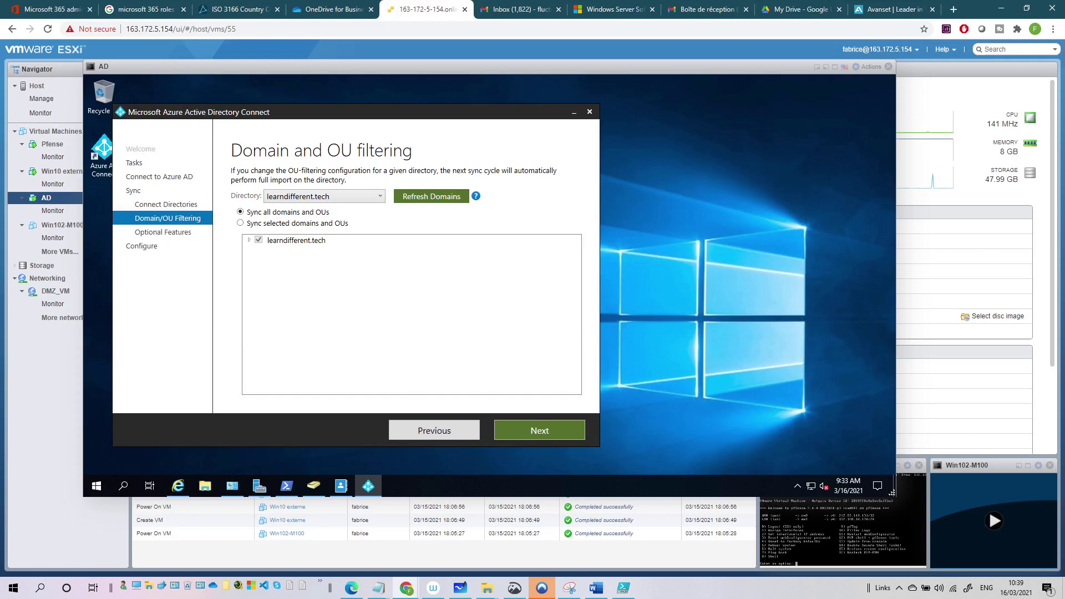
Sync only selected OUs: clear learndifferent.tech, then include the it and mkt OUs.
{"action": "left_click", "coordinate": [240, 224]}
{"action": "left_click", "coordinate": [249, 241]}
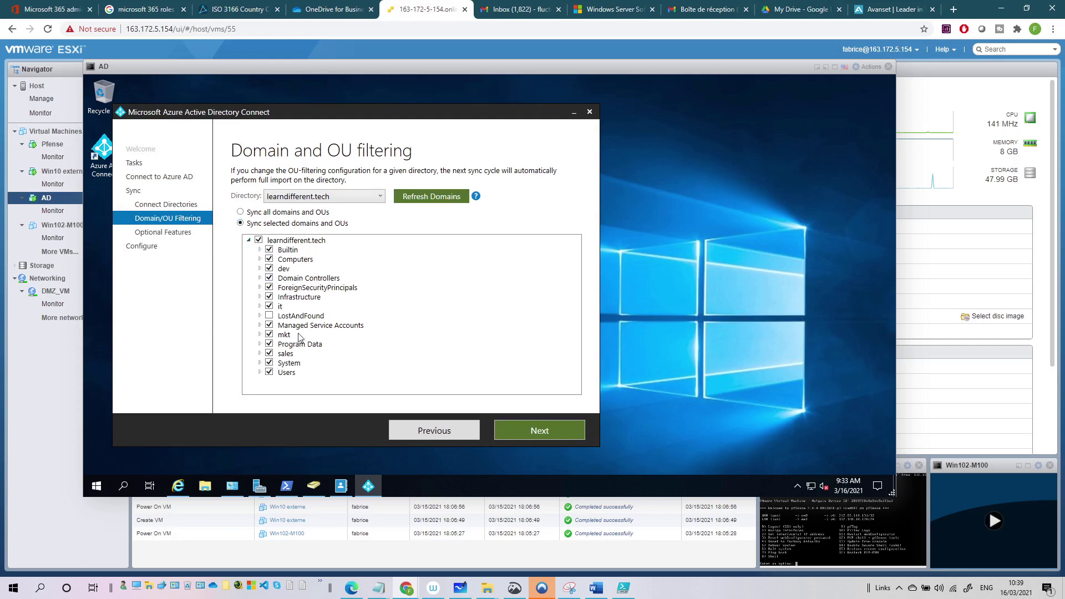
{"action": "left_click", "coordinate": [259, 241]}
{"action": "left_click", "coordinate": [270, 308]}
{"action": "left_click", "coordinate": [269, 334]}
Advance from Domain and OU filtering to the Optional features page.
{"action": "left_click", "coordinate": [548, 432]}
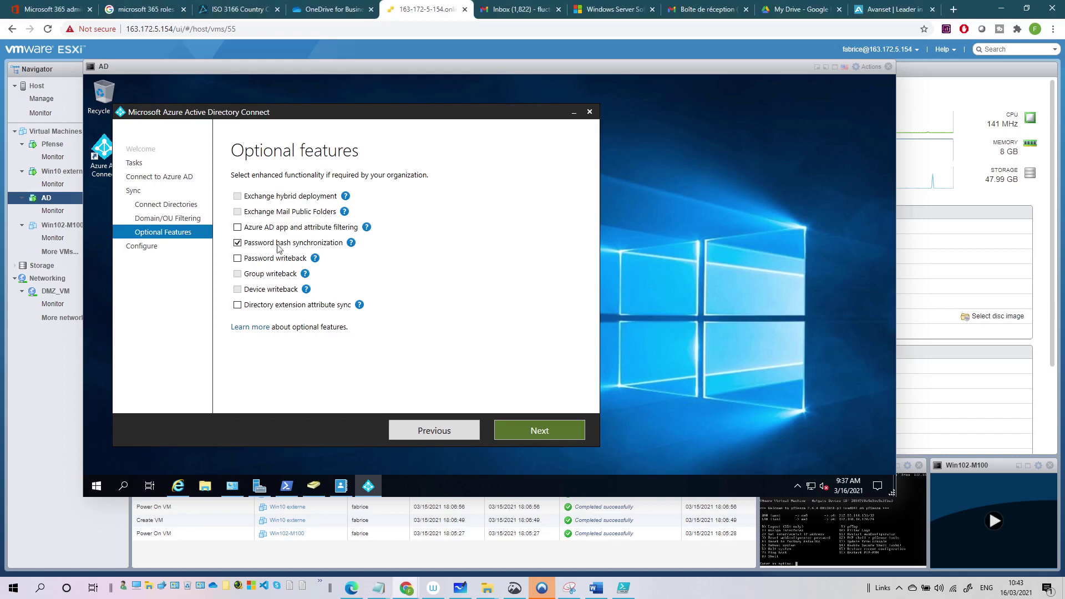
Enable Password writeback, apply the configuration, and exit the finished Azure AD Connect wizard.
{"action": "left_click", "coordinate": [238, 259]}
{"action": "left_click", "coordinate": [536, 431]}
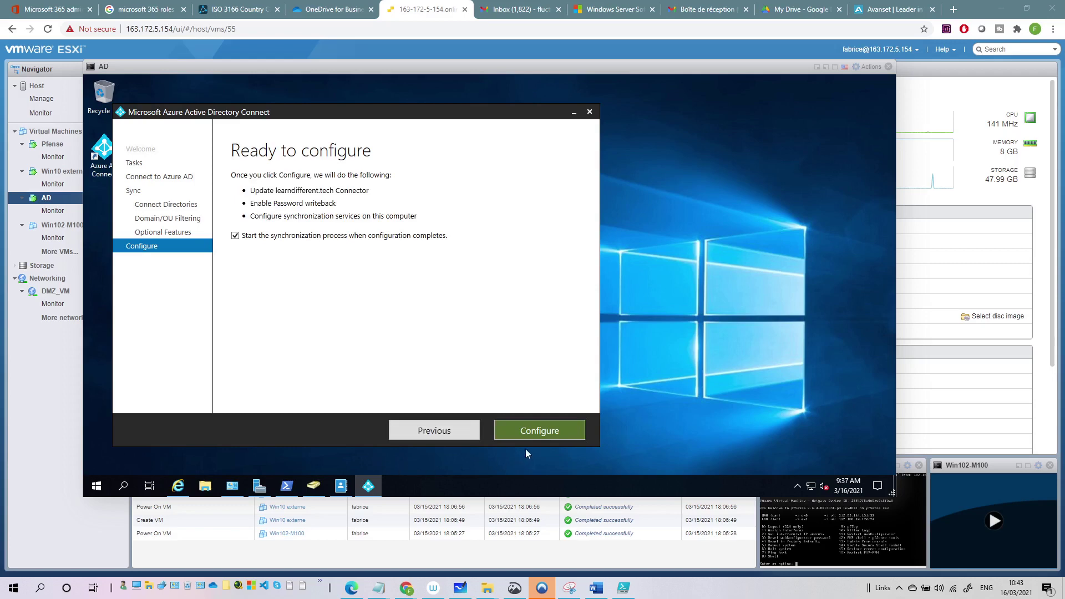
{"action": "left_click", "coordinate": [540, 430]}
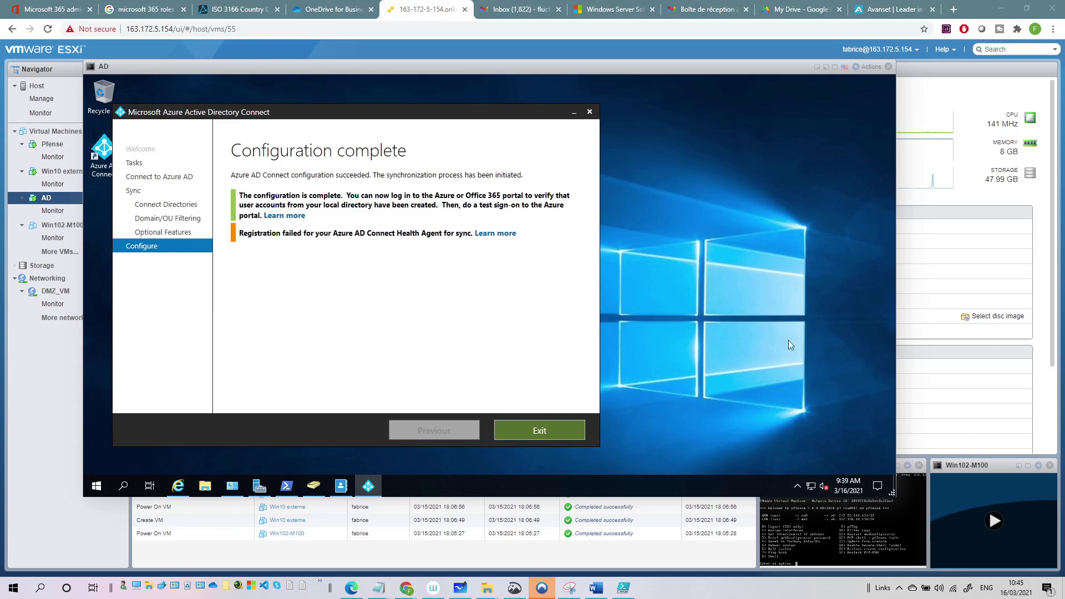
{"action": "left_click", "coordinate": [539, 431]}
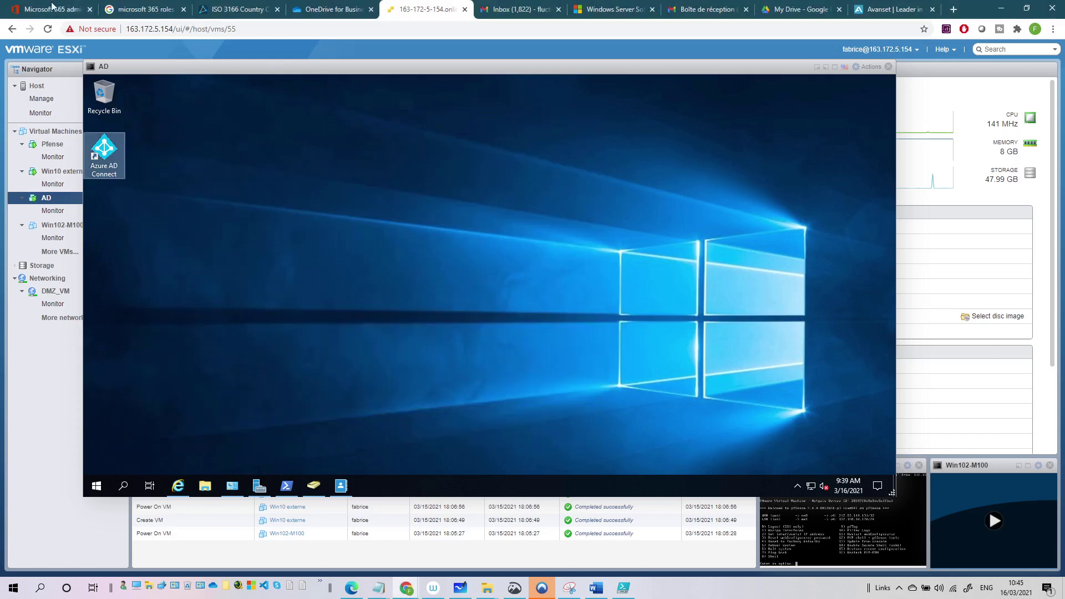
Refresh Active users in the admin center and check the OUs in Active Directory Users and Computers.
{"action": "left_click", "coordinate": [49, 9]}
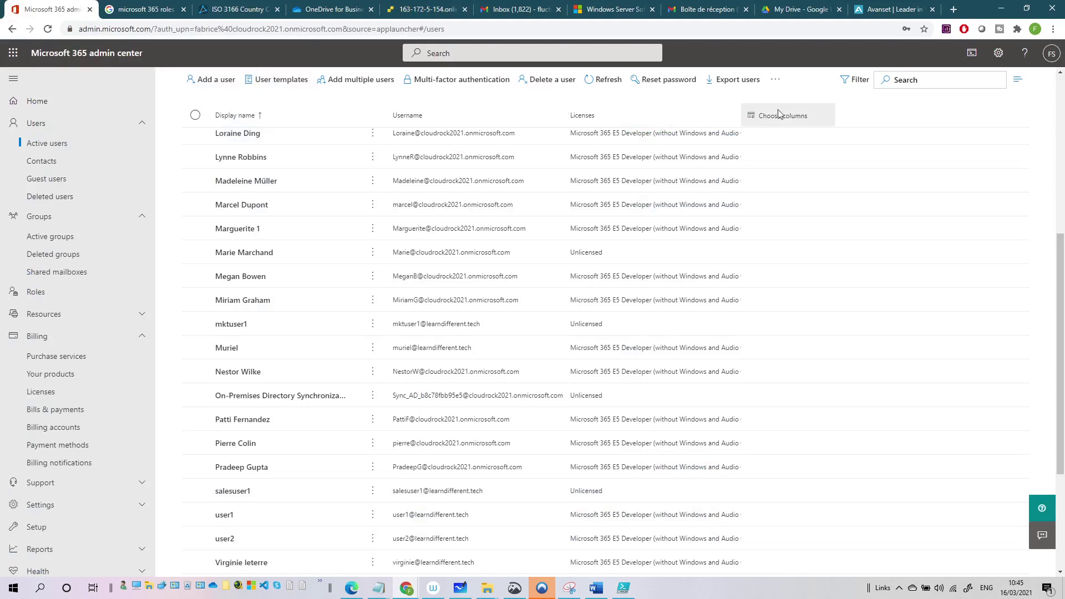
{"action": "left_click", "coordinate": [610, 81]}
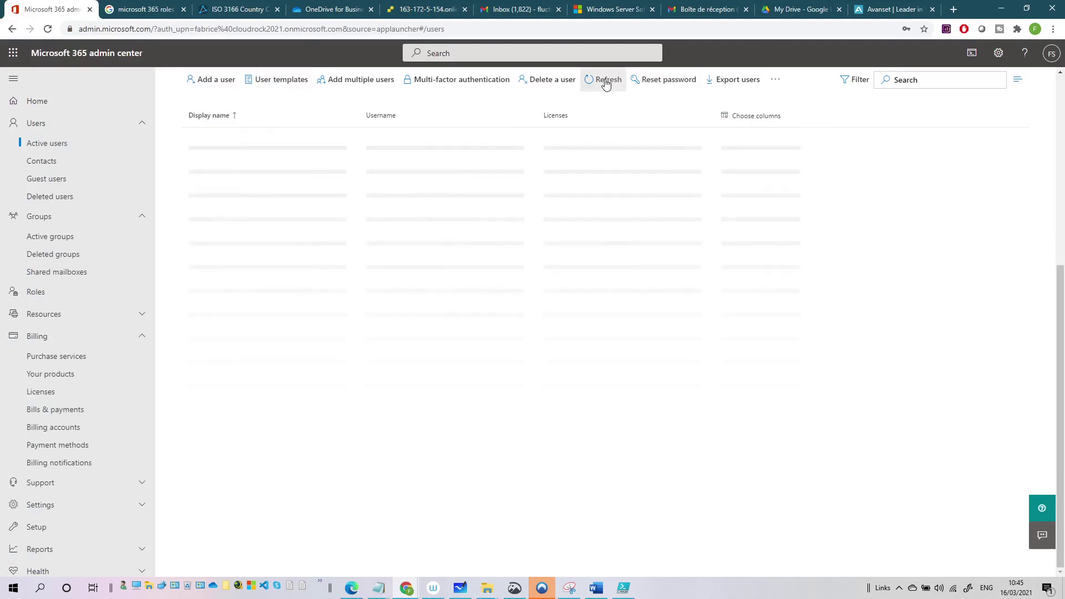
{"action": "left_click", "coordinate": [452, 19]}
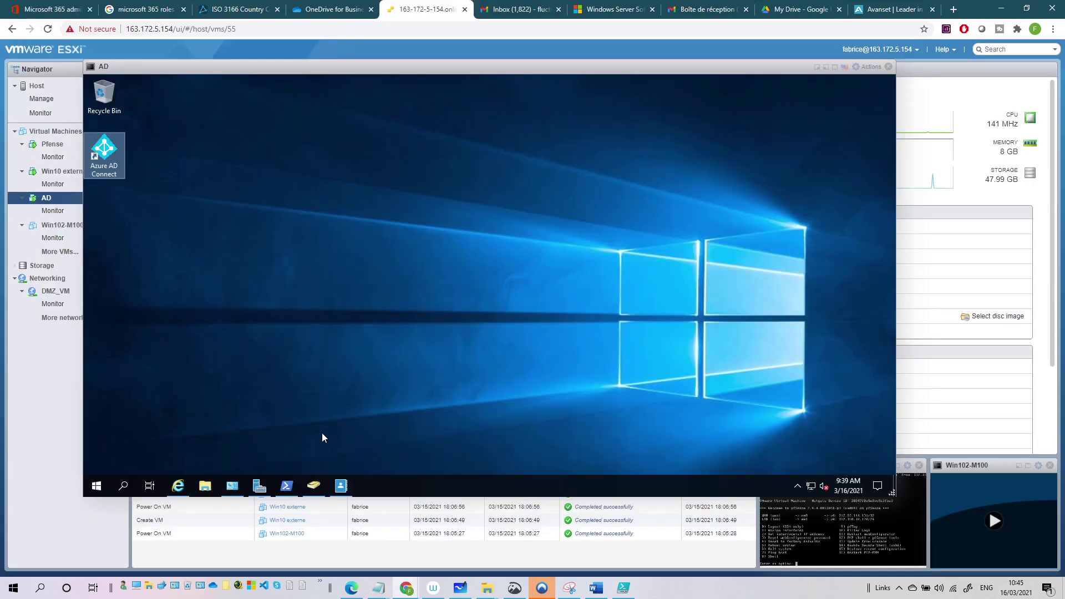
{"action": "left_click", "coordinate": [314, 486]}
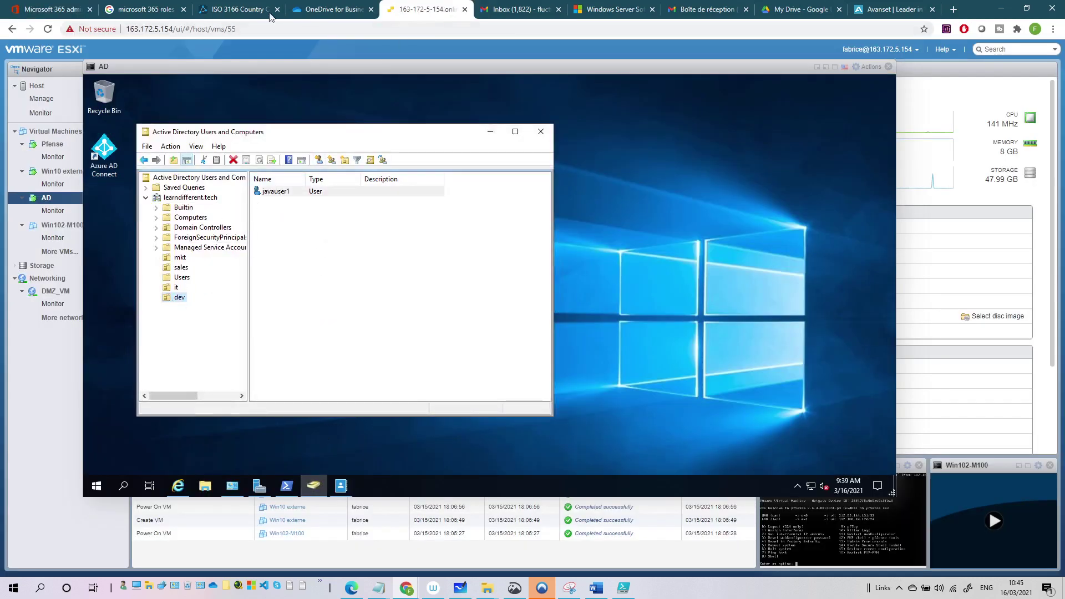
Back in the admin center, scroll through and refresh the Active users list again.
{"action": "left_click", "coordinate": [52, 9]}
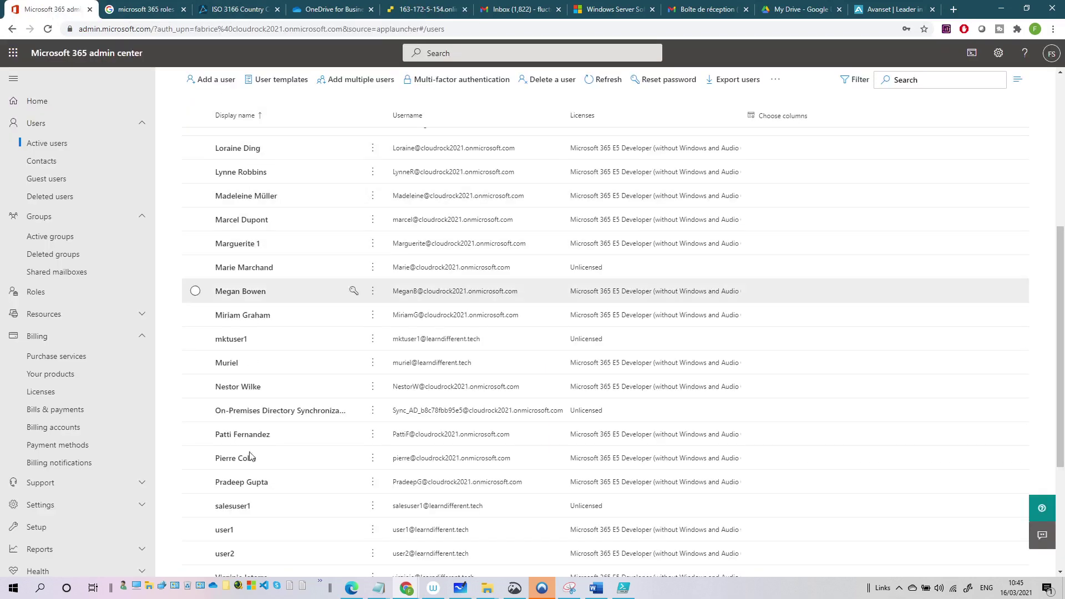
{"action": "scroll", "coordinate": [279, 283], "scroll_direction": "down", "scroll_amount": 4}
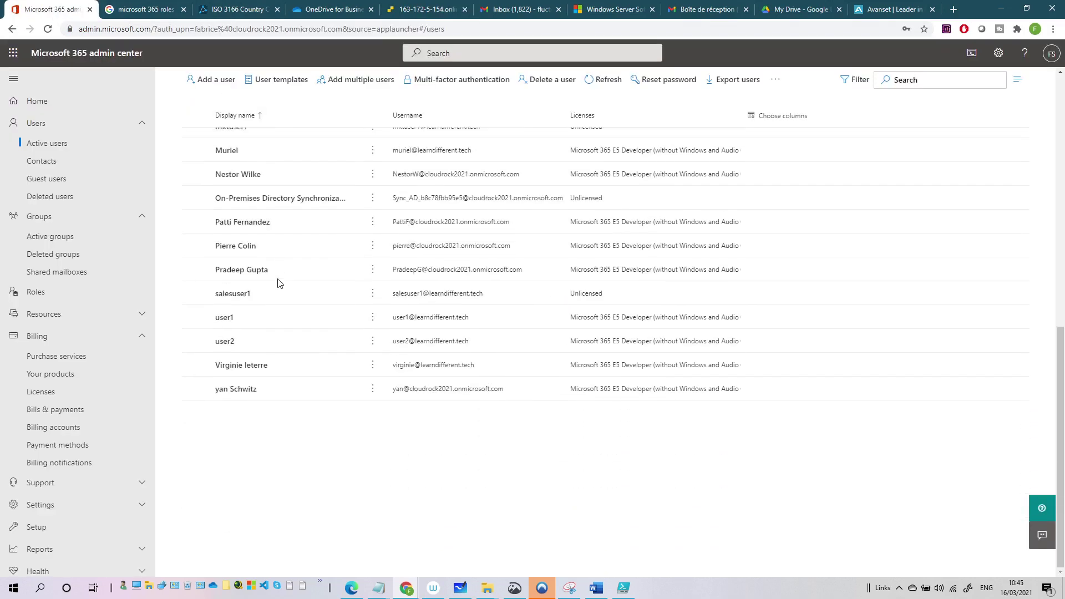
{"action": "scroll", "coordinate": [262, 359], "scroll_direction": "up", "scroll_amount": 5}
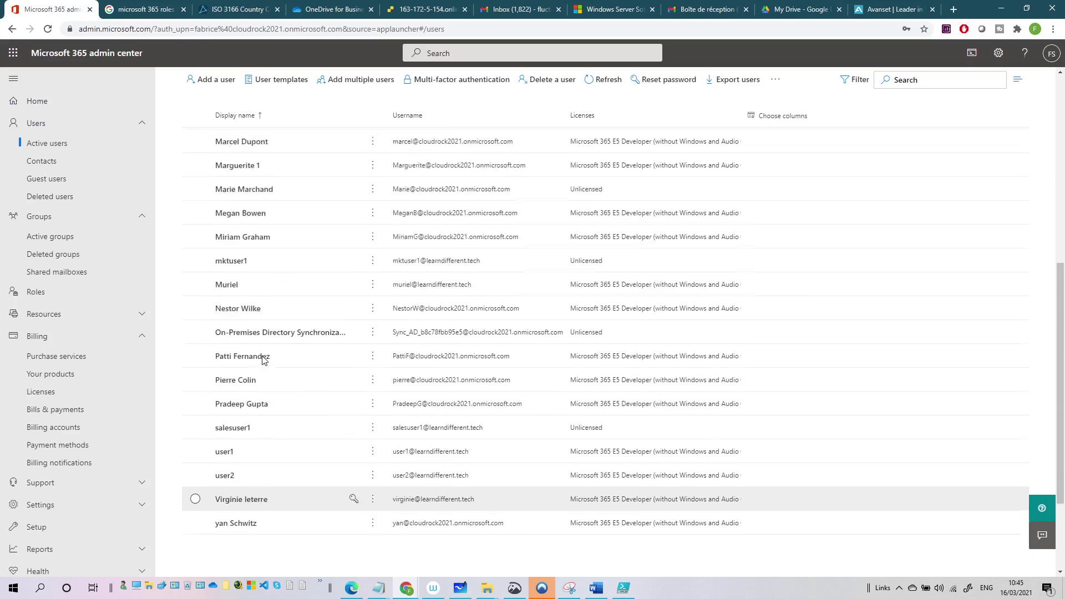
{"action": "scroll", "coordinate": [263, 359], "scroll_direction": "up", "scroll_amount": 4}
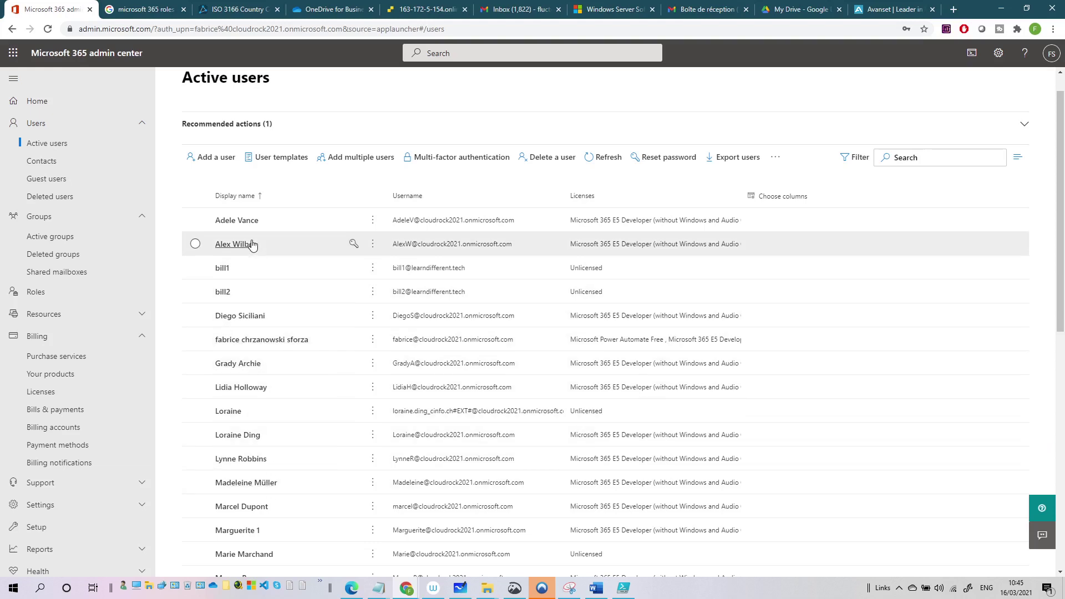
{"action": "scroll", "coordinate": [252, 244], "scroll_direction": "up", "scroll_amount": 1}
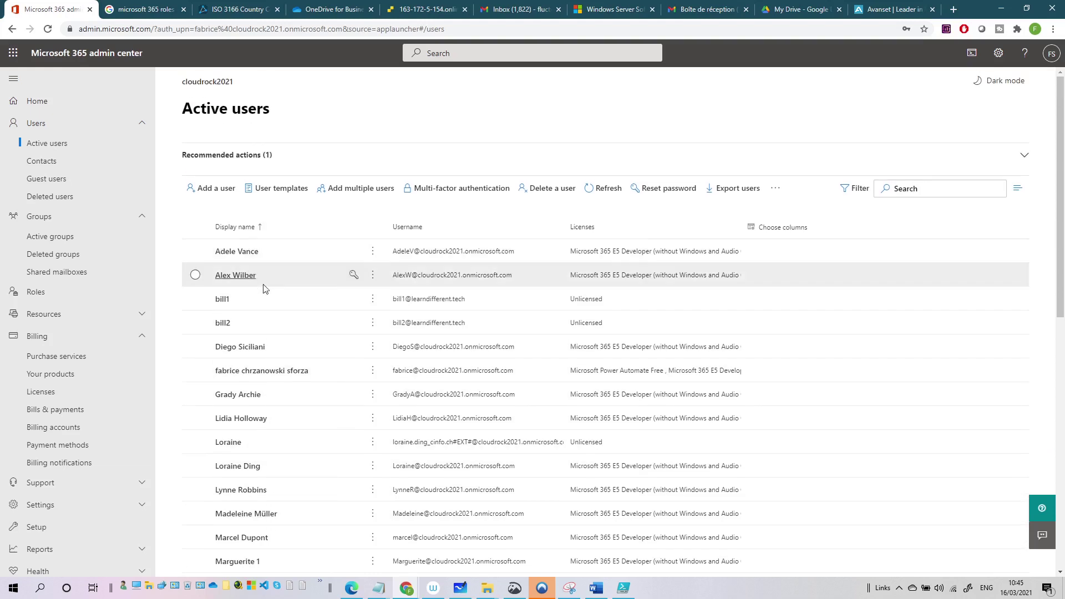
{"action": "scroll", "coordinate": [268, 309], "scroll_direction": "down", "scroll_amount": 3}
{"action": "scroll", "coordinate": [269, 309], "scroll_direction": "down", "scroll_amount": 2}
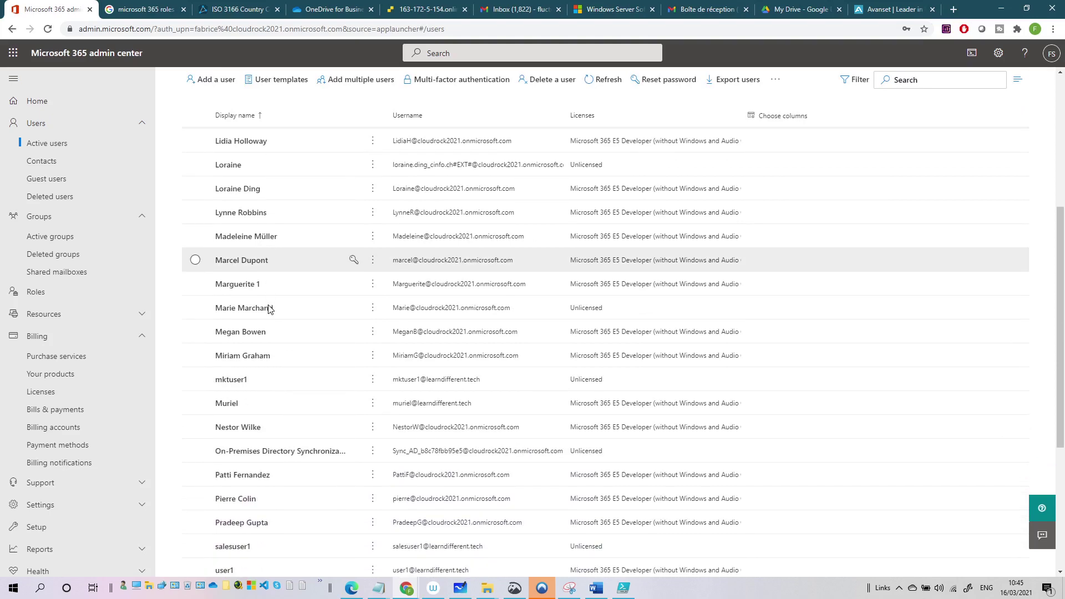
{"action": "scroll", "coordinate": [268, 309], "scroll_direction": "down", "scroll_amount": 2}
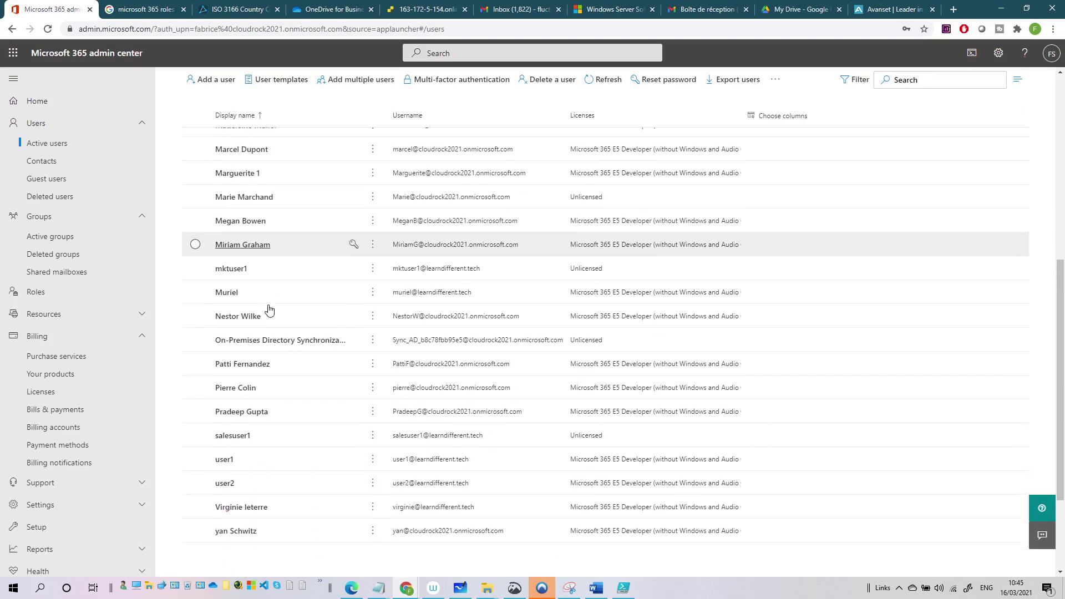
{"action": "scroll", "coordinate": [269, 309], "scroll_direction": "up", "scroll_amount": 8}
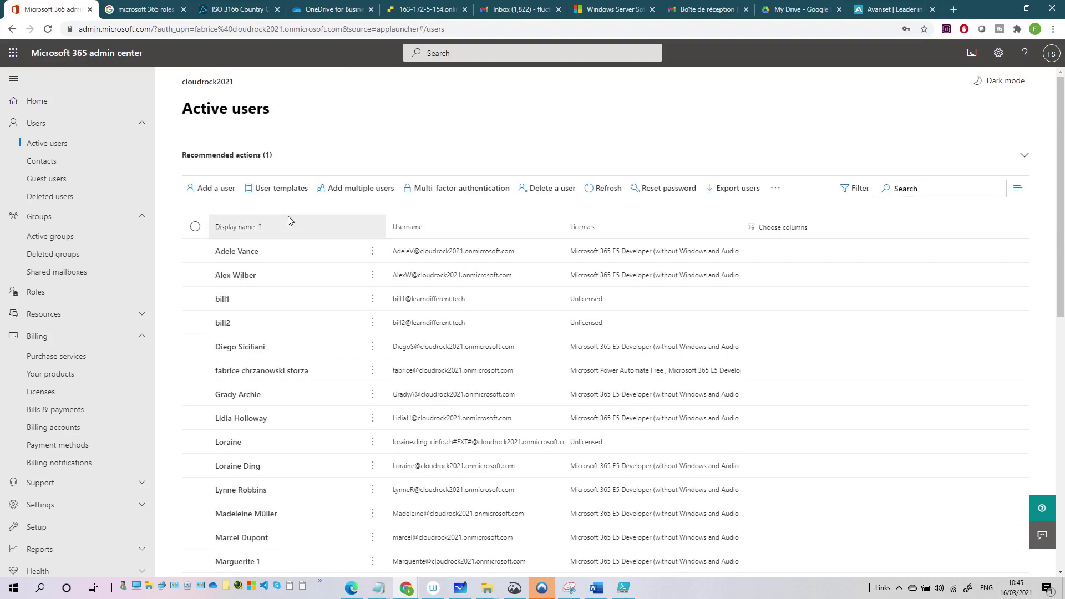
{"action": "left_click", "coordinate": [608, 188]}
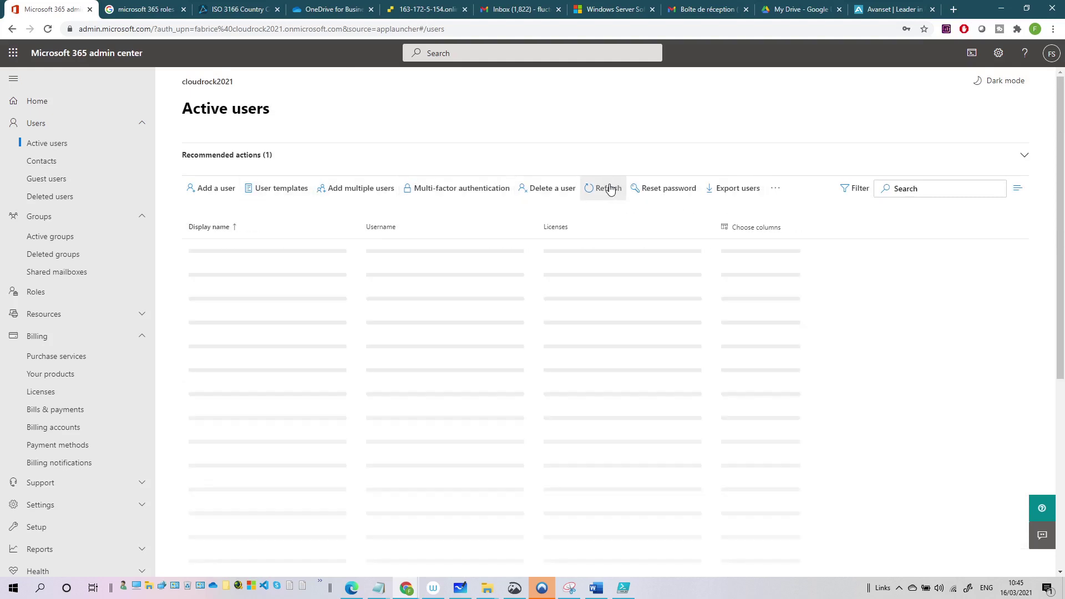
Search the Active users list for 'java'.
{"action": "left_click", "coordinate": [902, 194]}
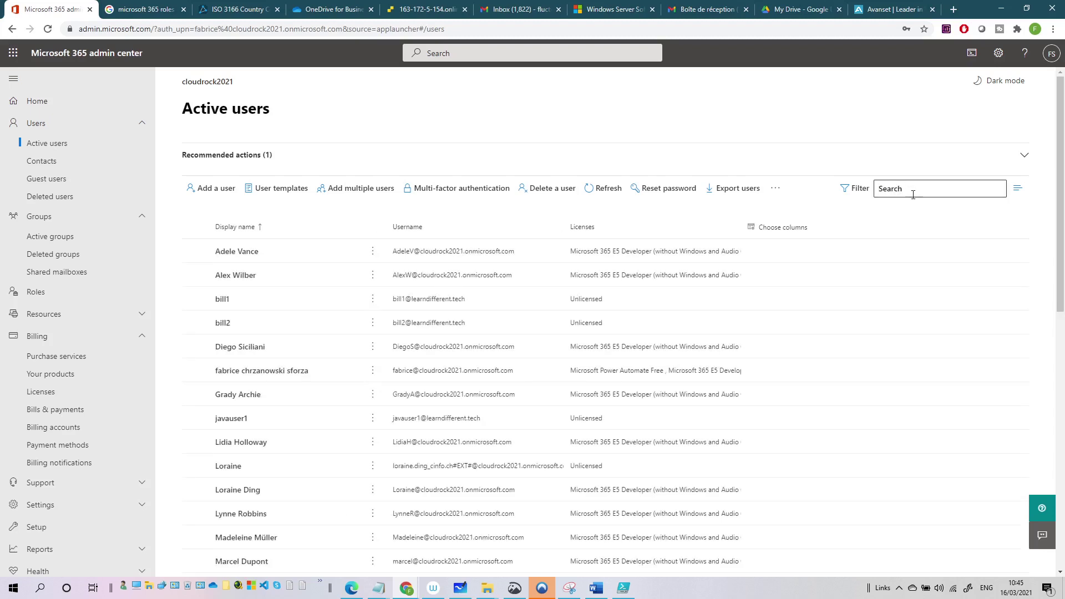
{"action": "type", "text": "java"}
{"action": "key", "text": "Return"}
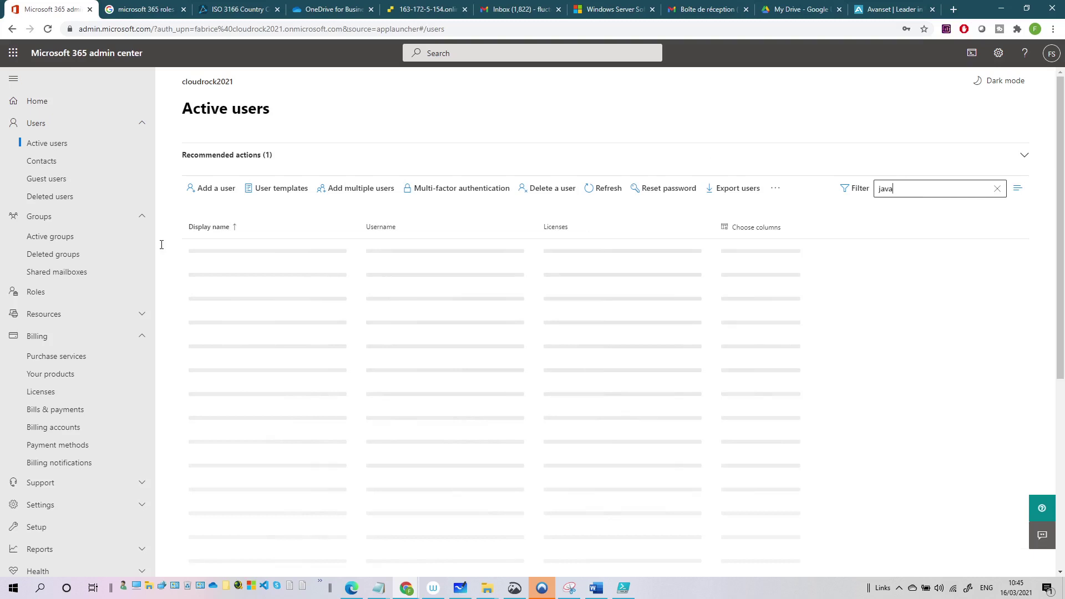